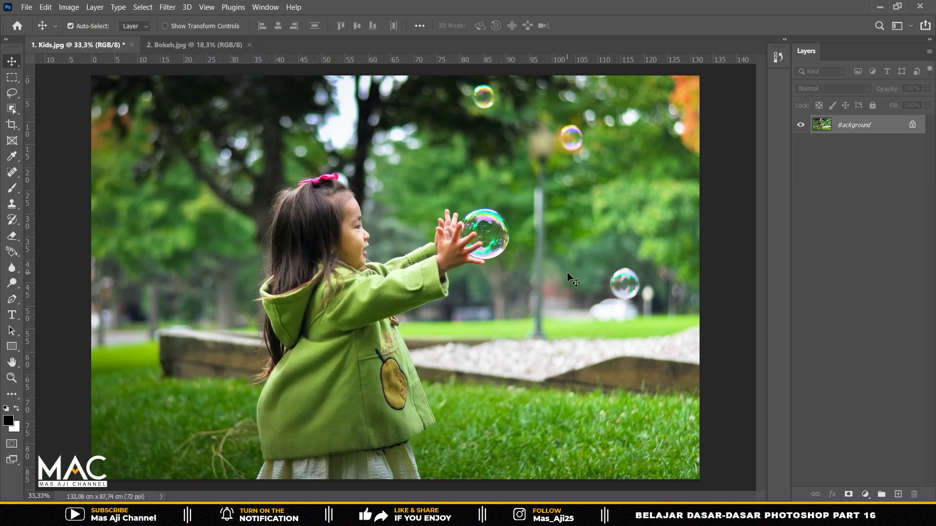
Check the Kids.jpg pixel dimensions in Image Size, leaving them unchanged.
click(68, 7)
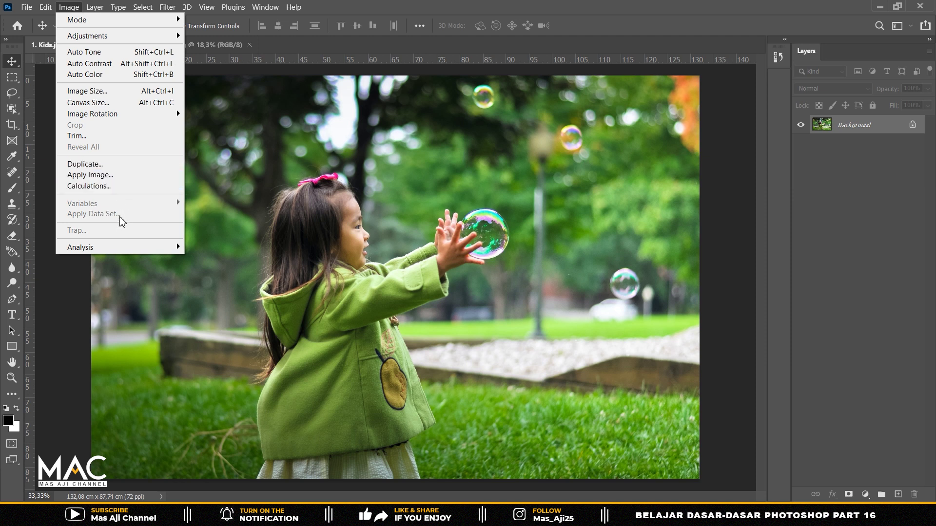
click(383, 163)
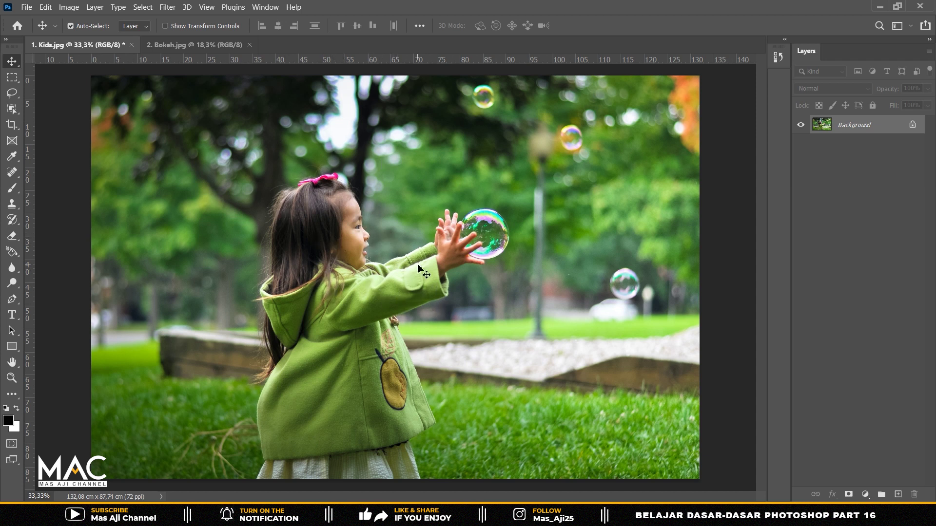
click(206, 46)
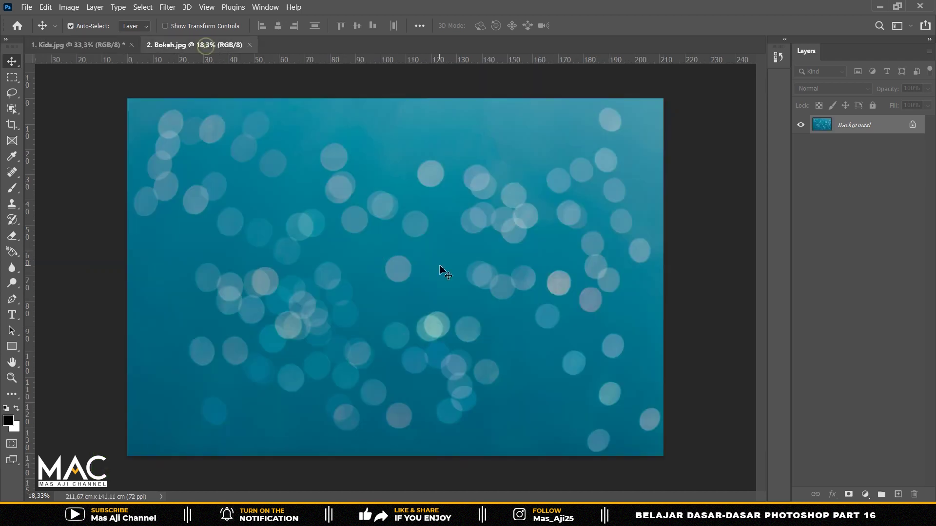
click(59, 46)
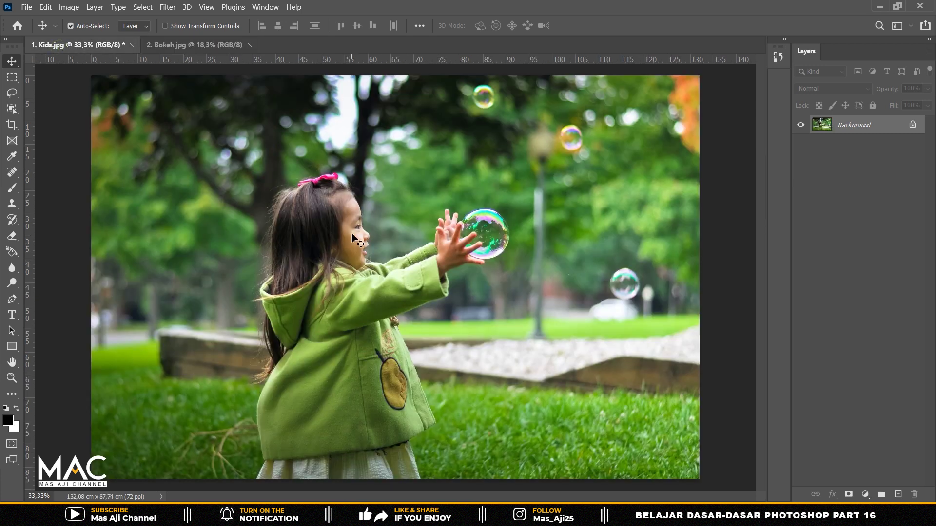
click(68, 8)
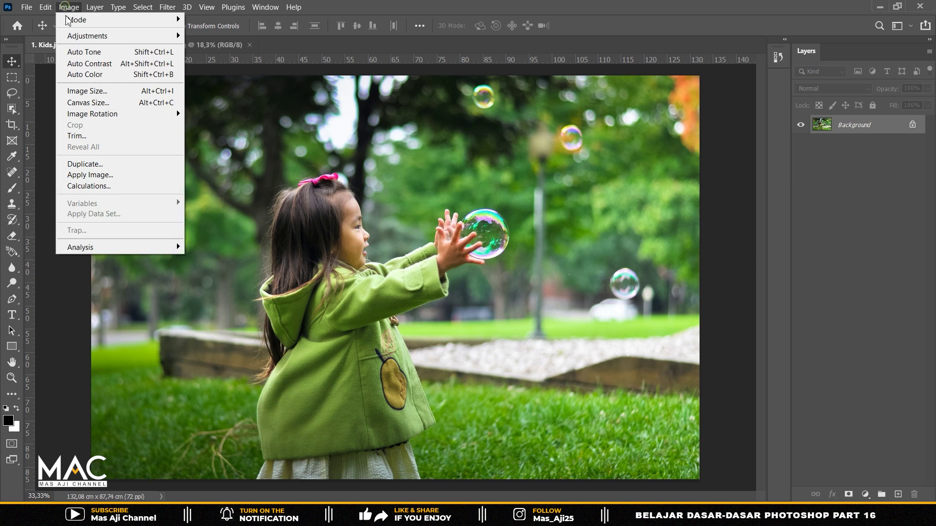
click(96, 92)
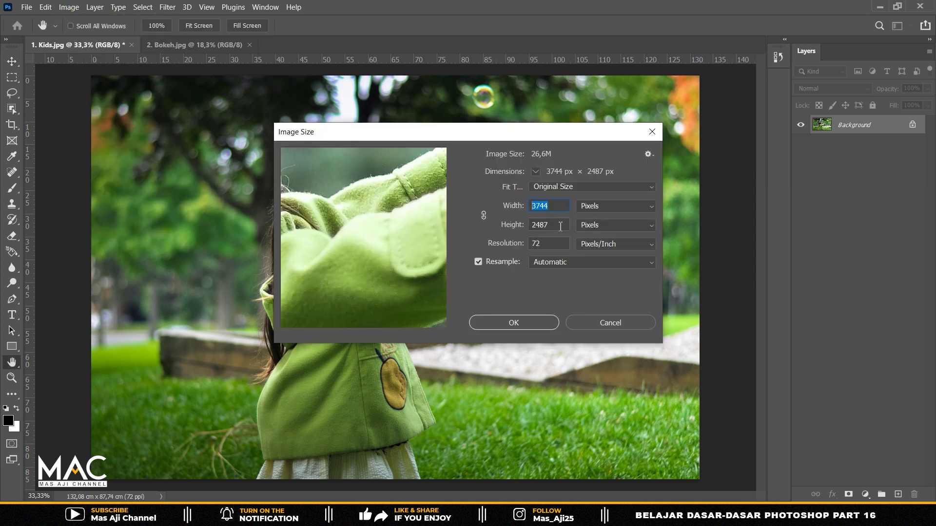
click(539, 323)
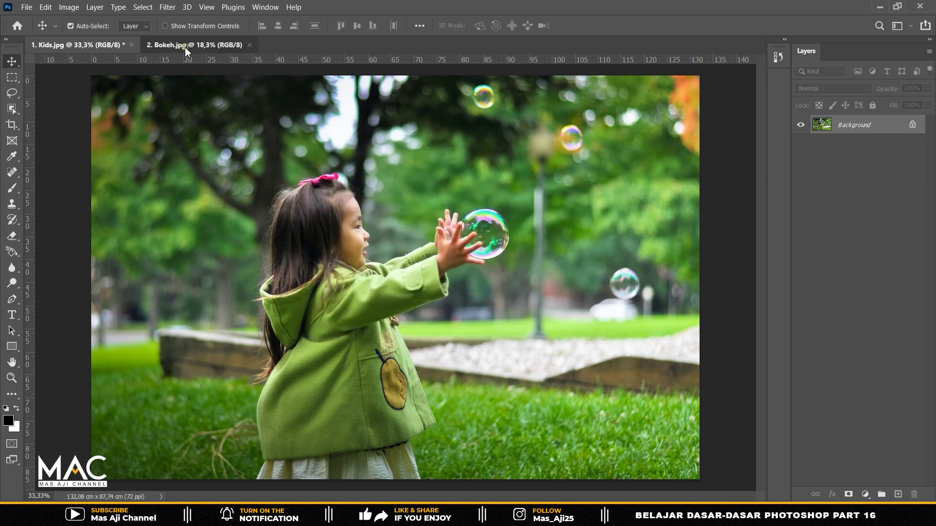
Resize Bokeh.jpg to width 3744 and height 2487 px, then go back to Kids.jpg.
click(186, 46)
click(69, 7)
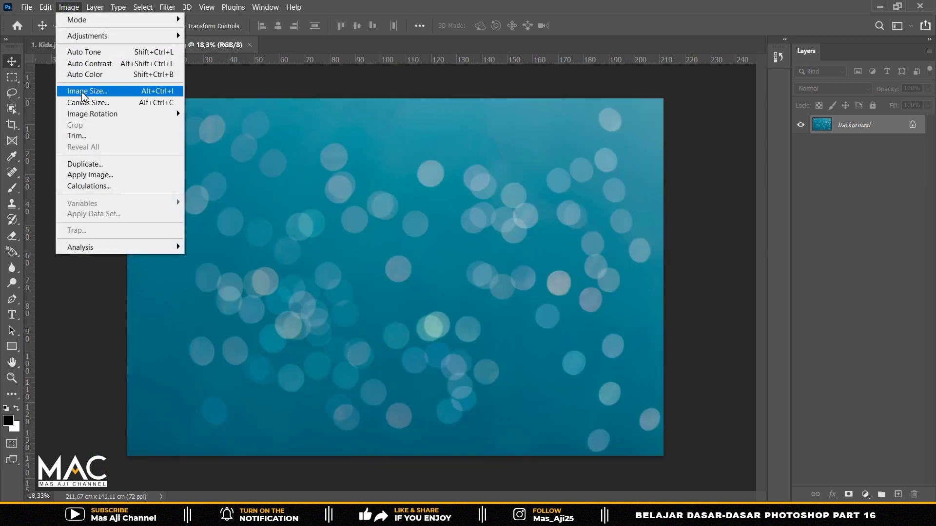
click(87, 91)
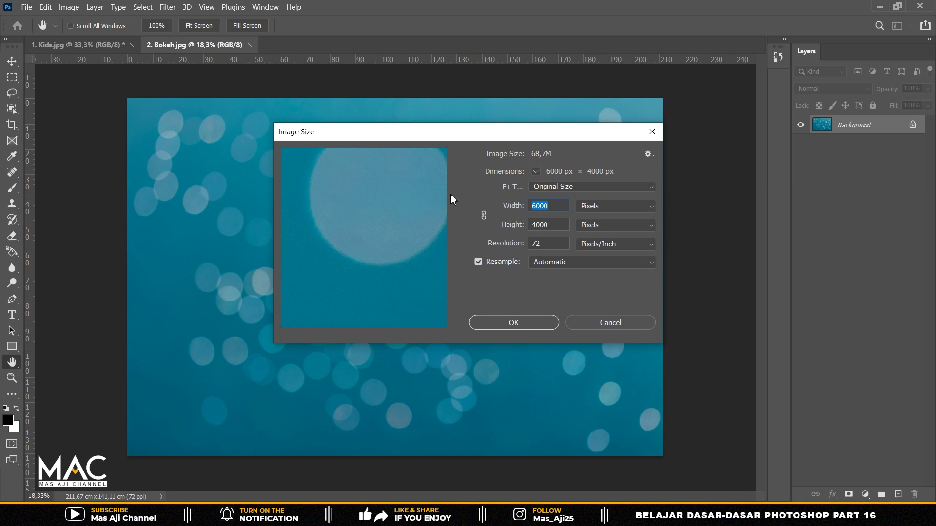
text(3)
text(744)
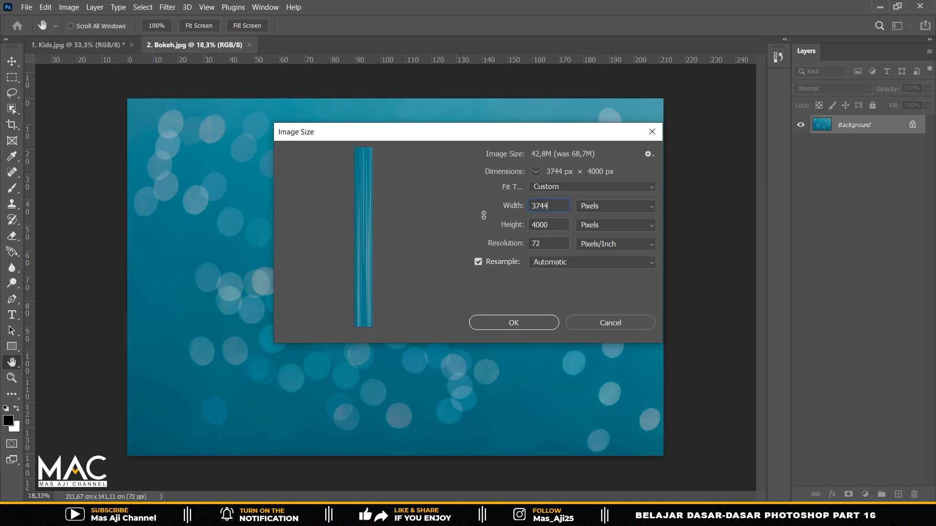
key(Tab)
key(BackSpace)
text(24)
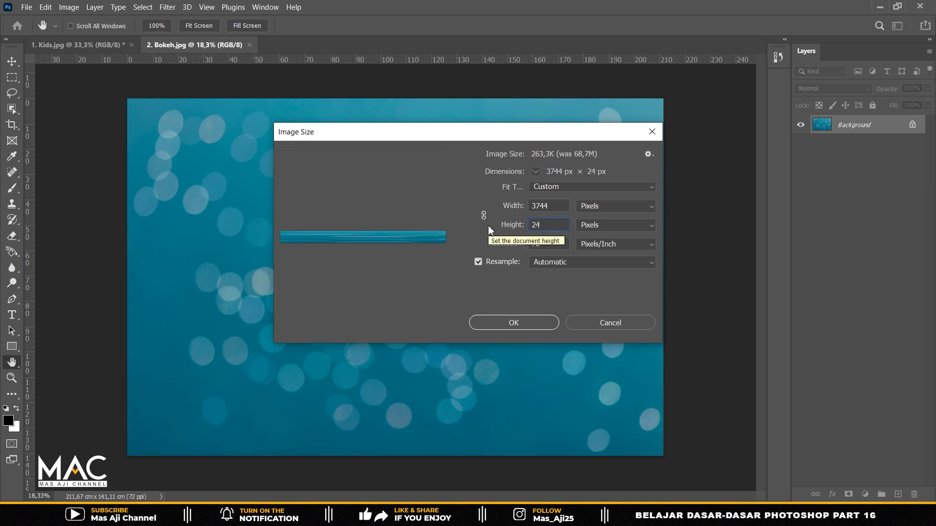
text(87)
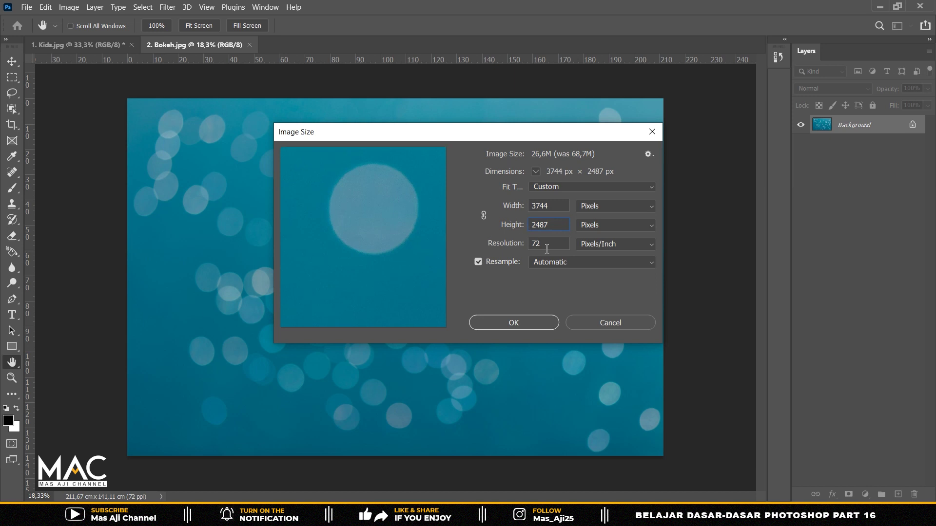
click(533, 323)
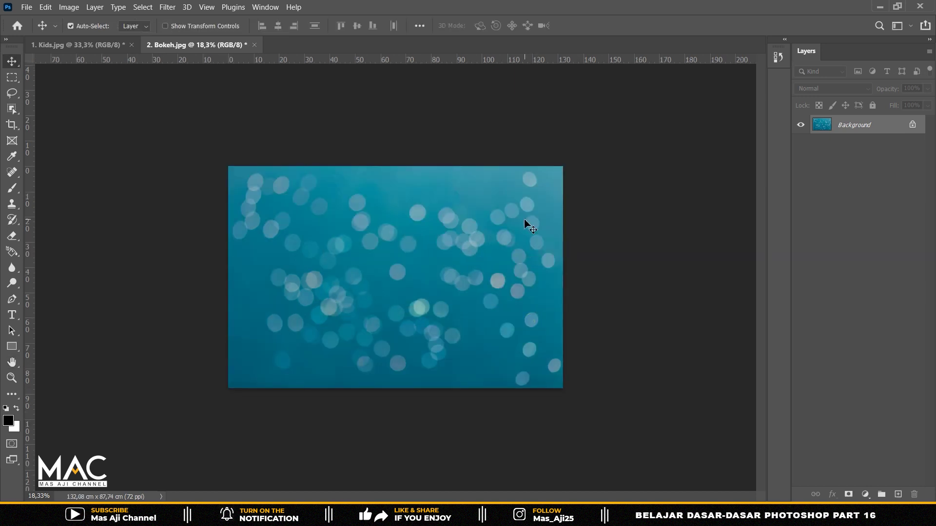
click(93, 46)
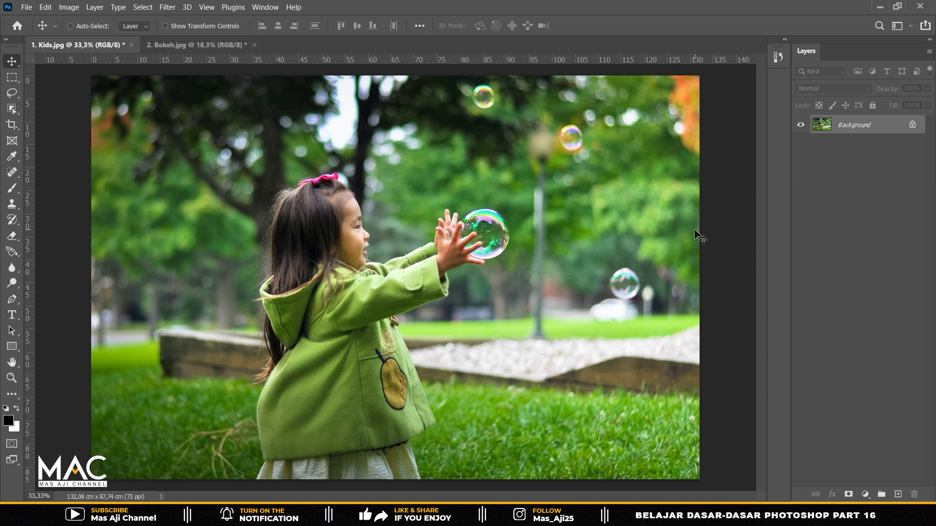
Duplicate the Kids photo layer and pick Bokeh.jpg as the Apply Image source.
key(ctrl+j)
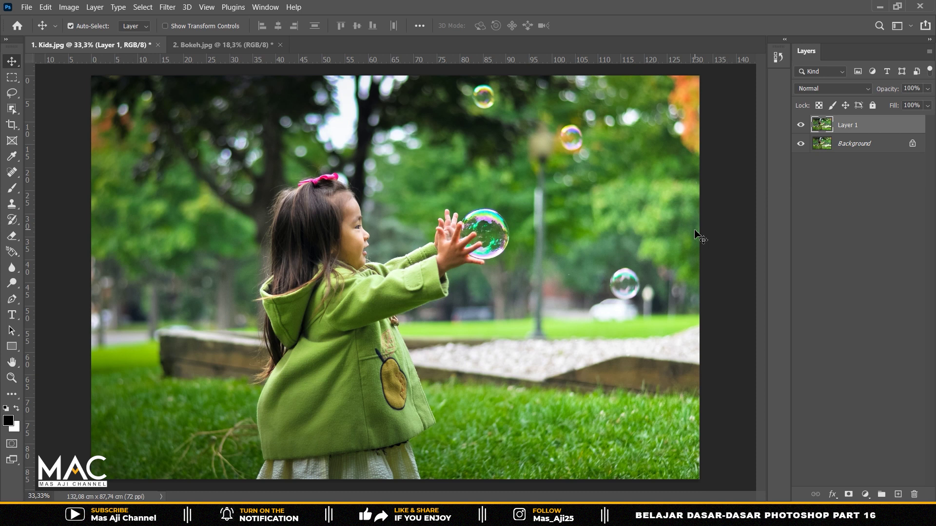
click(72, 10)
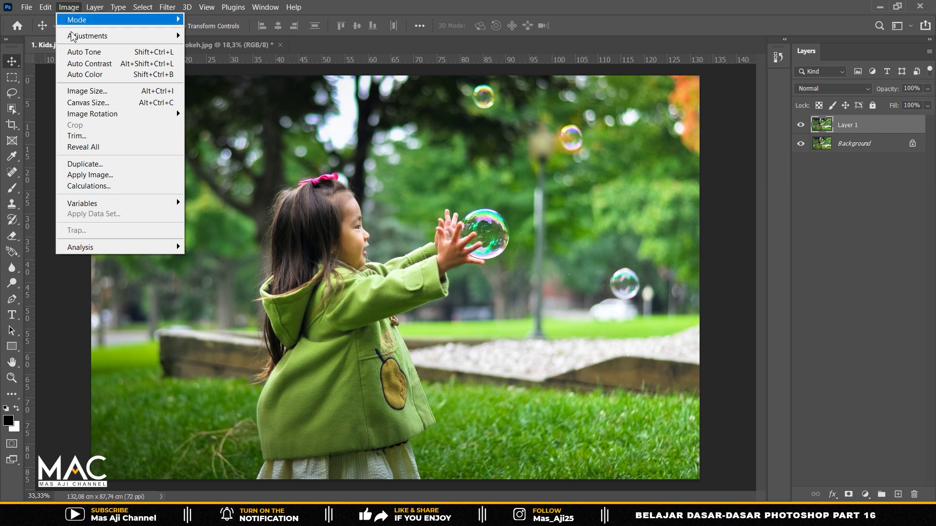
click(101, 175)
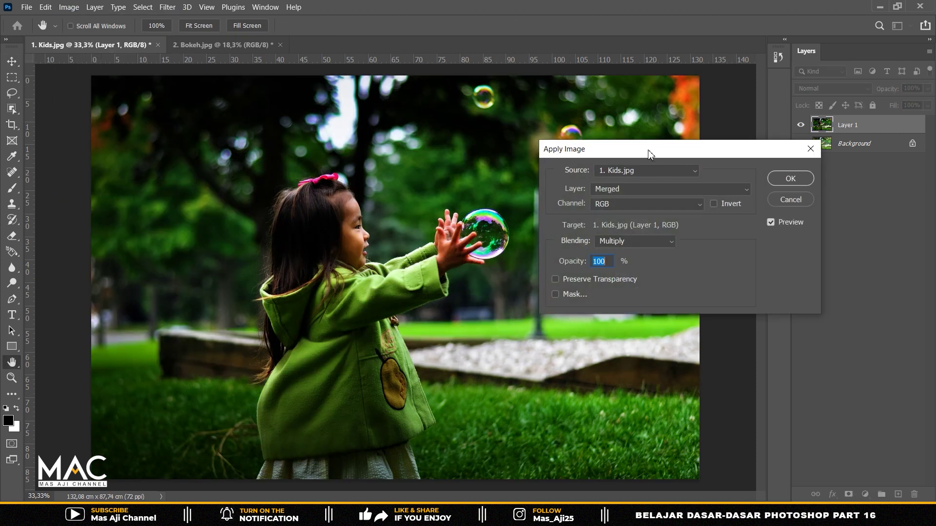
drag(649, 154, 582, 120)
click(563, 137)
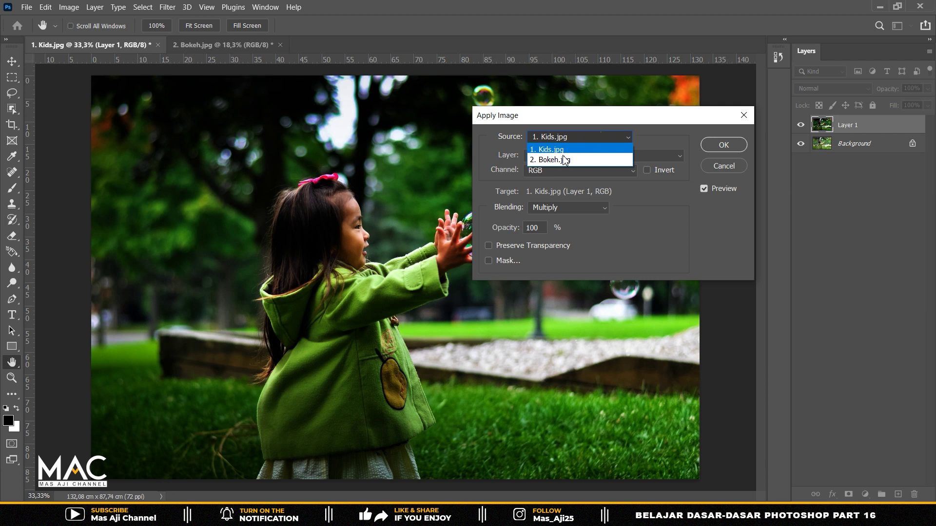
click(569, 159)
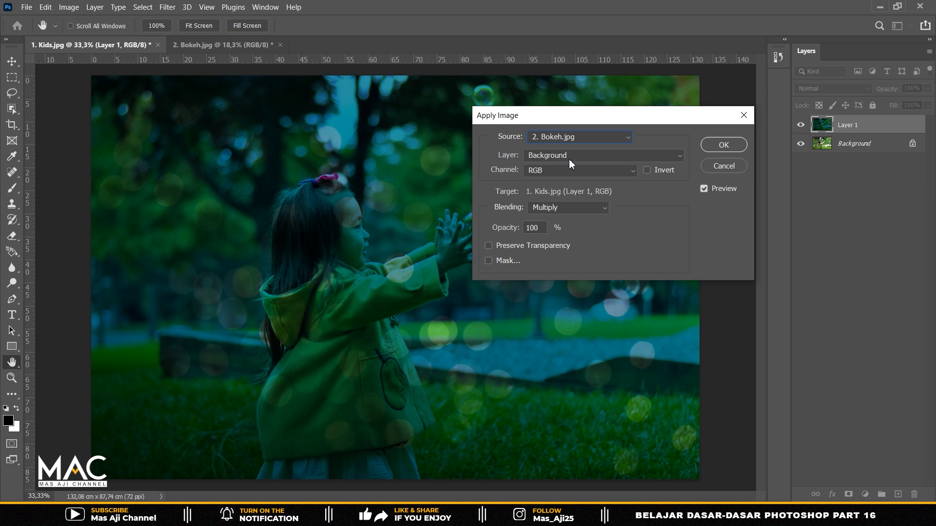
Blend the bokeh's Green channel onto Layer 1 in Vivid Light mode.
click(600, 171)
click(569, 205)
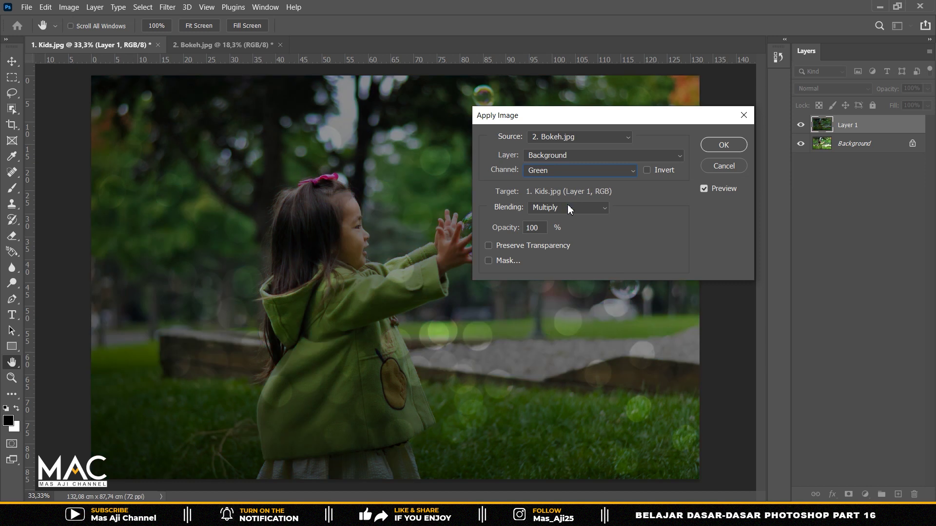
click(584, 214)
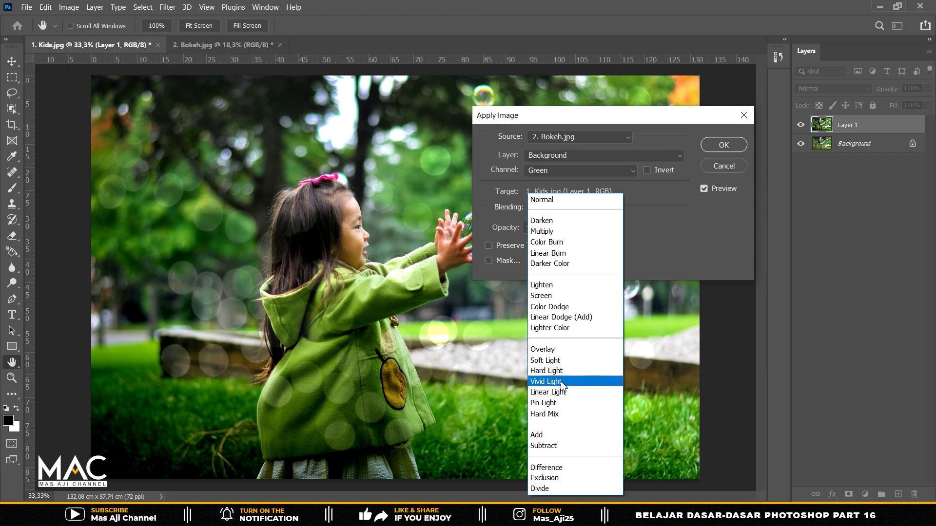
click(561, 381)
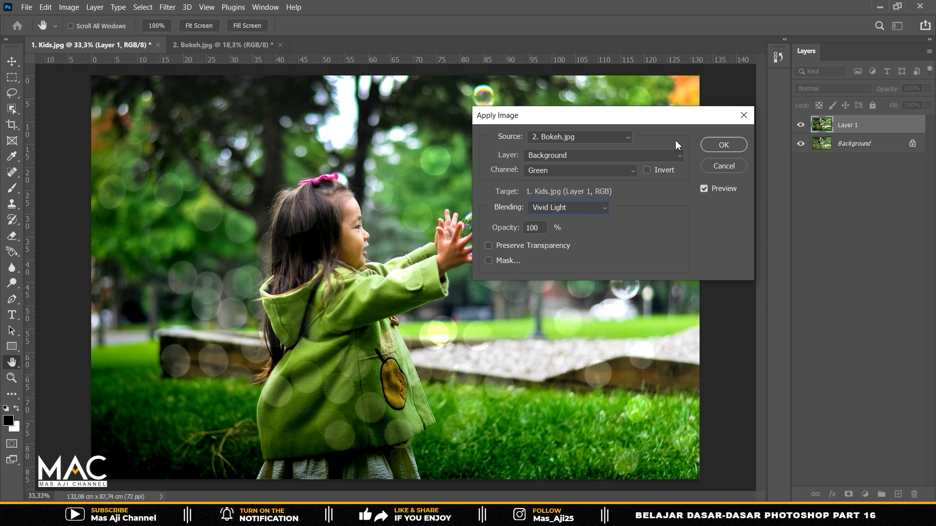
click(711, 146)
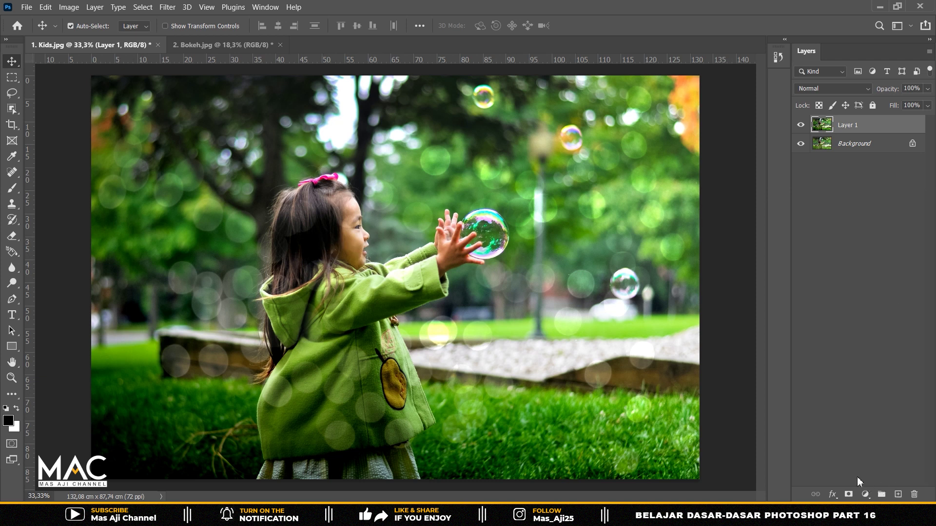
Add a white mask to Layer 1 and pick the Soft Round brush in Normal mode.
click(849, 494)
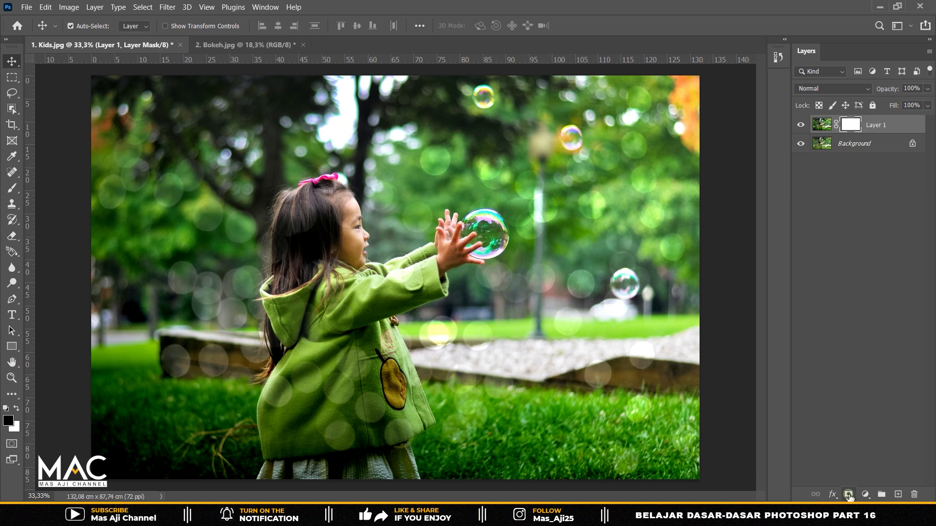
click(13, 190)
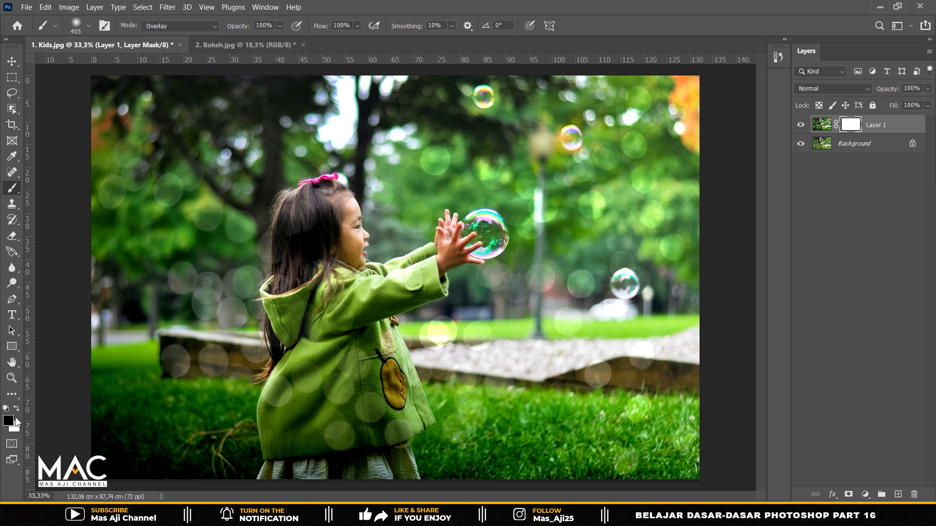
click(201, 27)
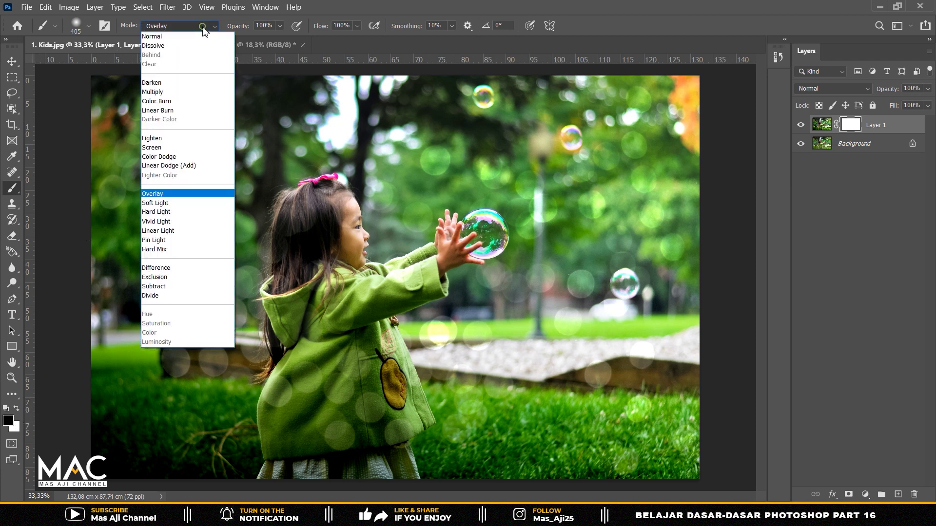
click(186, 33)
click(89, 26)
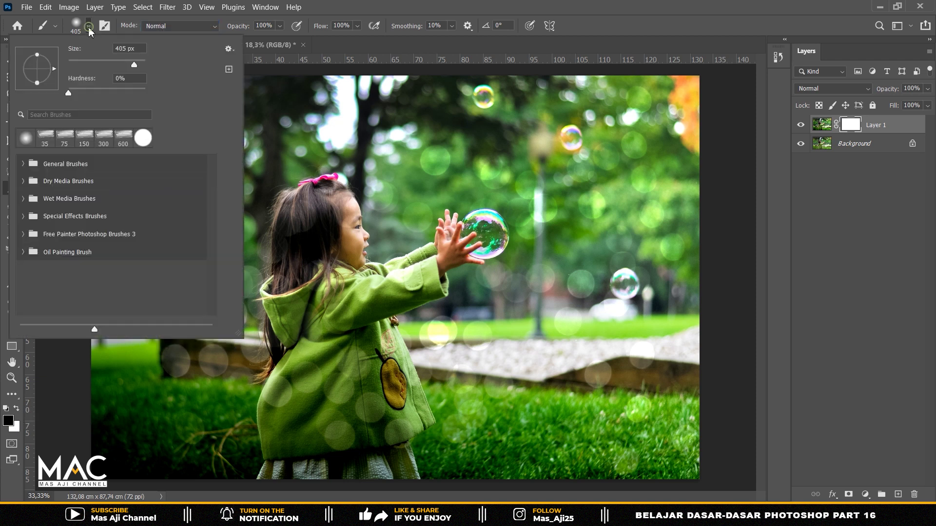
click(24, 164)
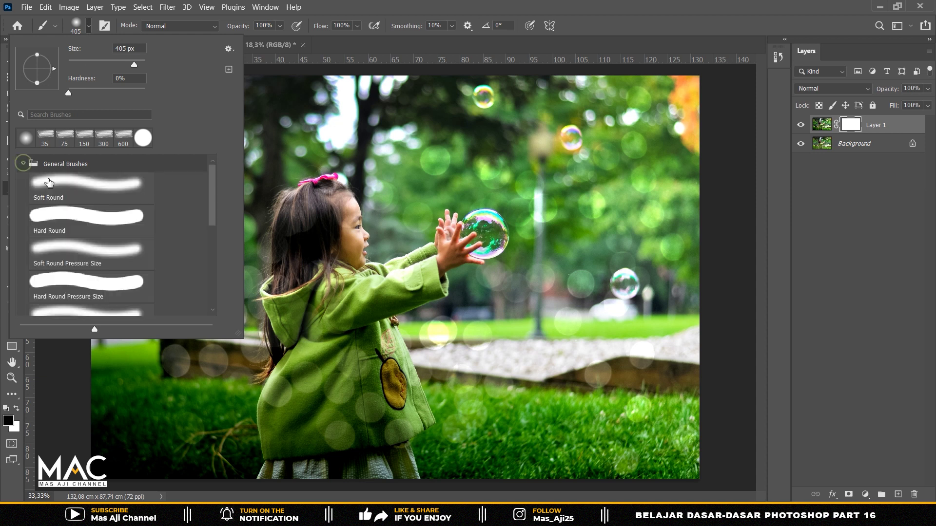
click(73, 185)
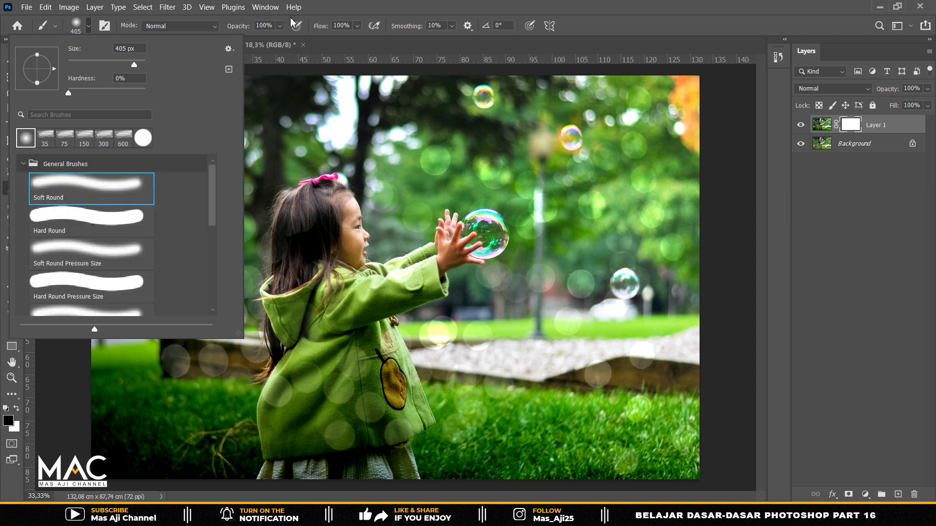
At 75% brush opacity, paint the bokeh off the lower-left grass, the girl and her skirt.
click(276, 27)
click(276, 27)
click(237, 27)
text(6)
key(BackSpace)
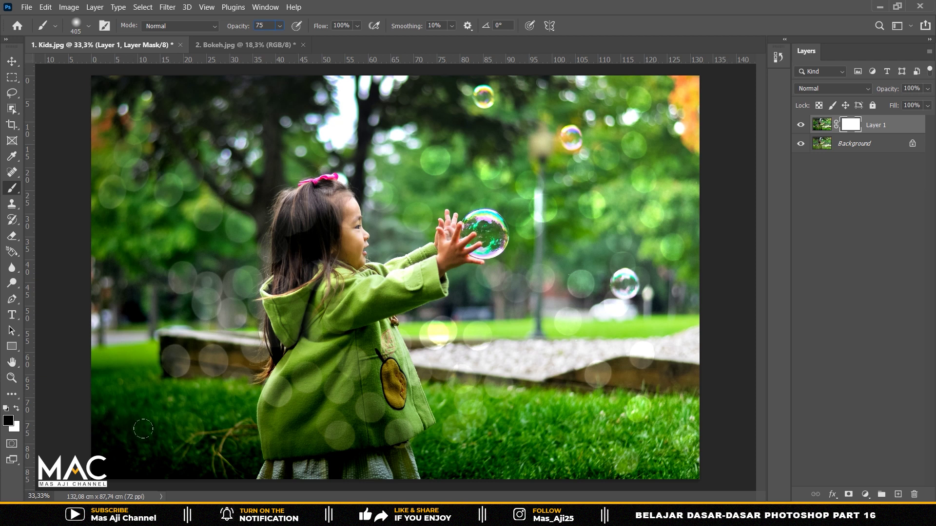
key(Return)
mouse_move(90, 442)
mouse_down()
mouse_move(384, 420)
mouse_move(275, 297)
mouse_up()
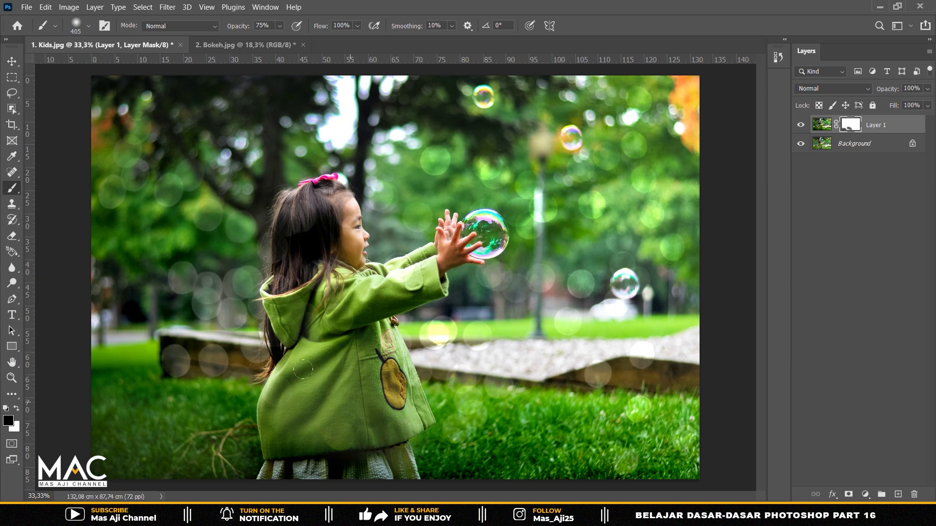
mouse_move(383, 299)
mouse_down()
mouse_move(308, 292)
mouse_move(429, 469)
mouse_up()
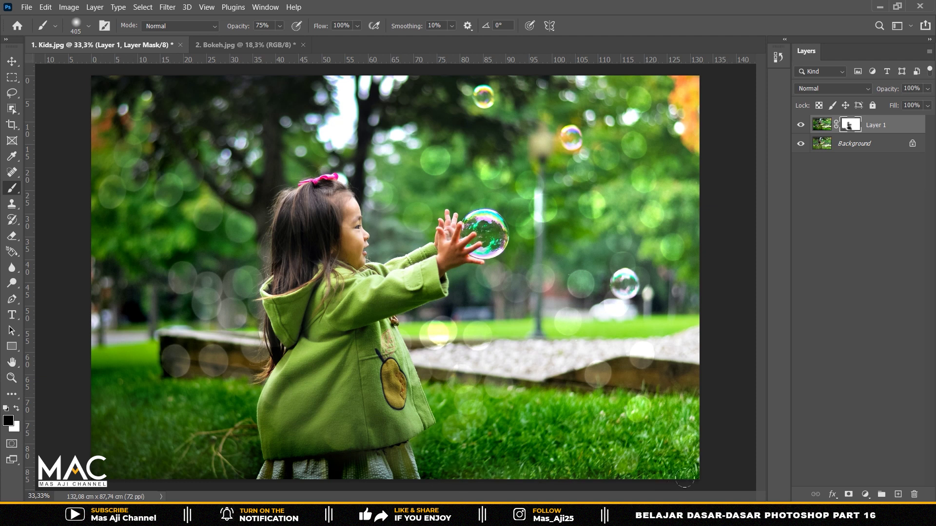
drag(332, 437, 237, 451)
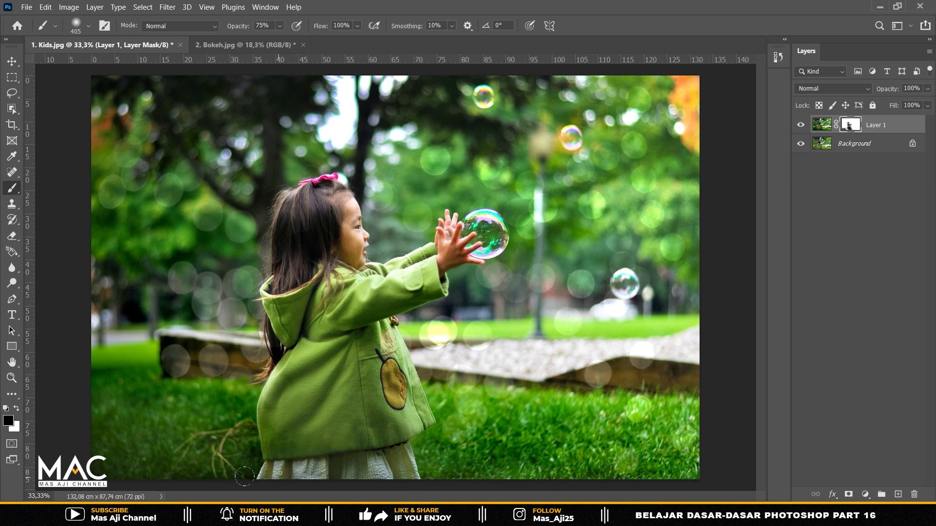
With the Move tool, toggle Layer 1's visibility on Kids.jpg to compare with and without bokeh.
click(12, 61)
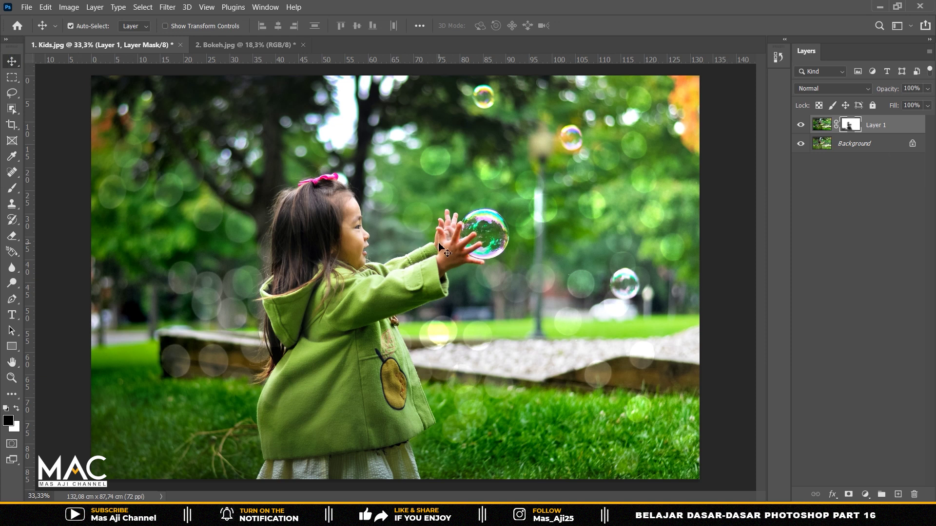
click(239, 44)
click(102, 48)
click(801, 124)
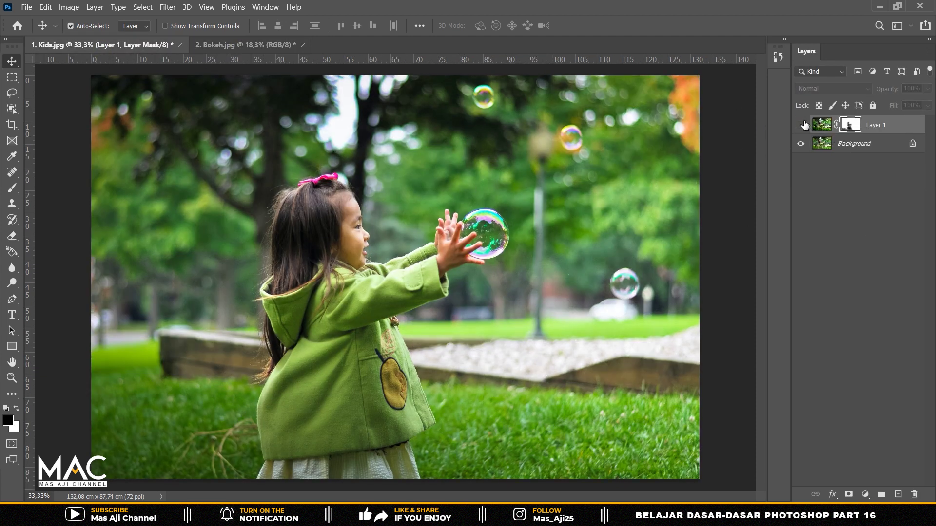
click(801, 125)
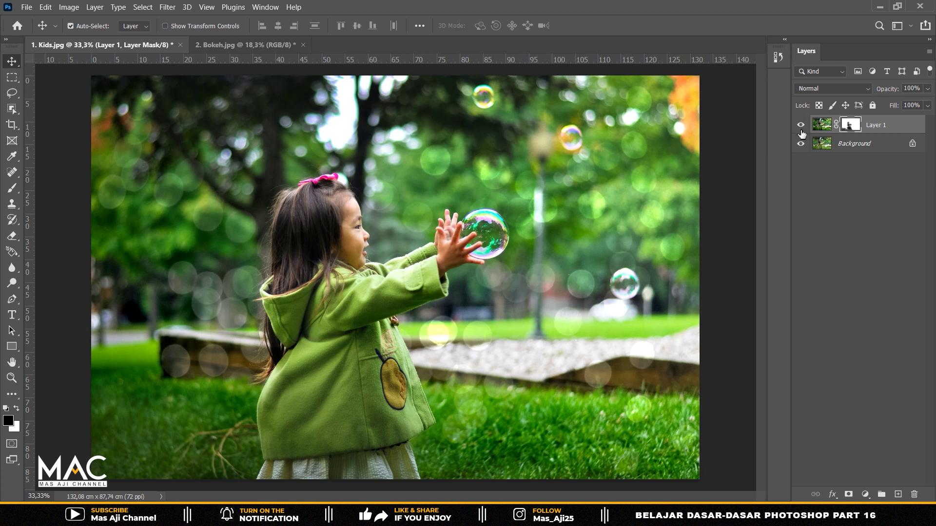
click(801, 127)
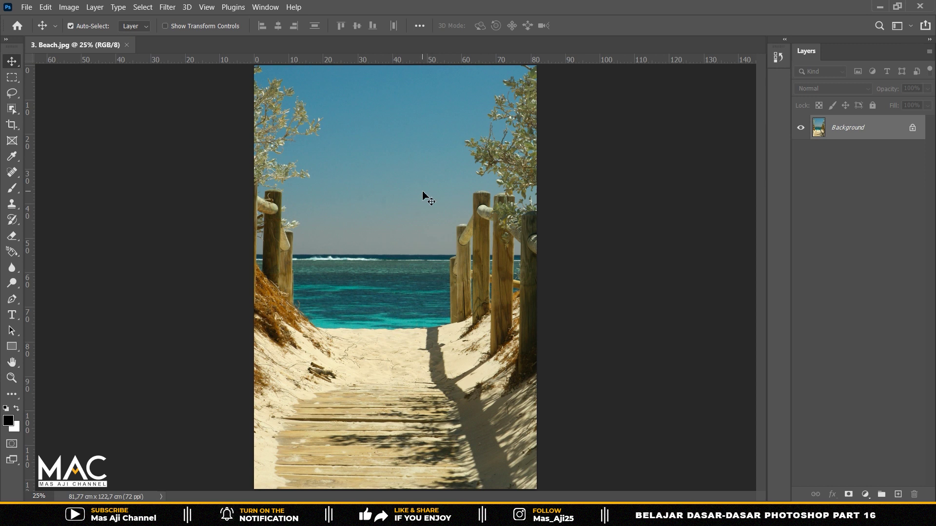
Duplicate the beach background and set Apply Image blending to Vivid Light.
key(ctrl+j)
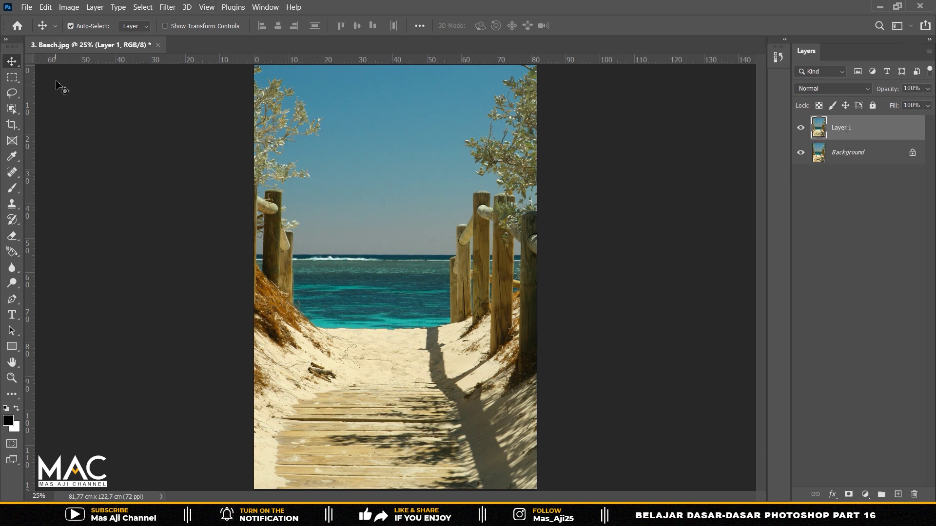
click(68, 7)
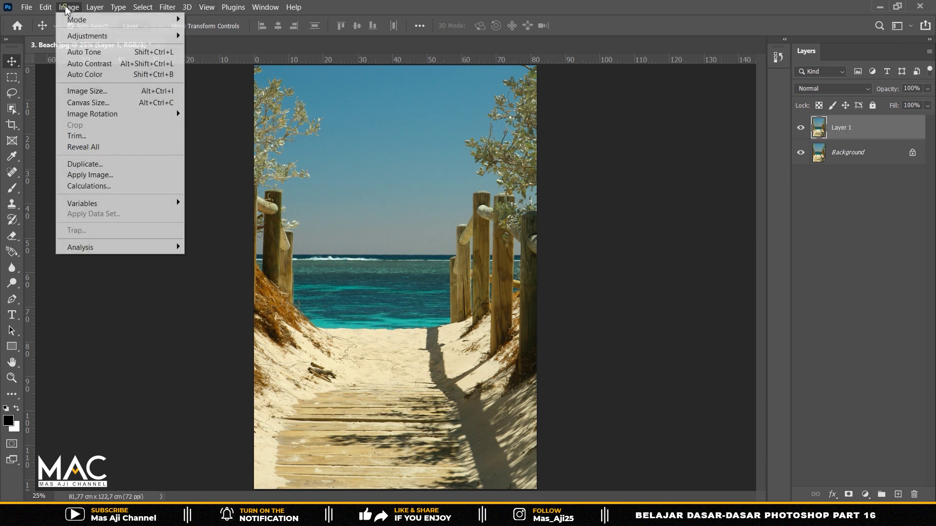
click(91, 175)
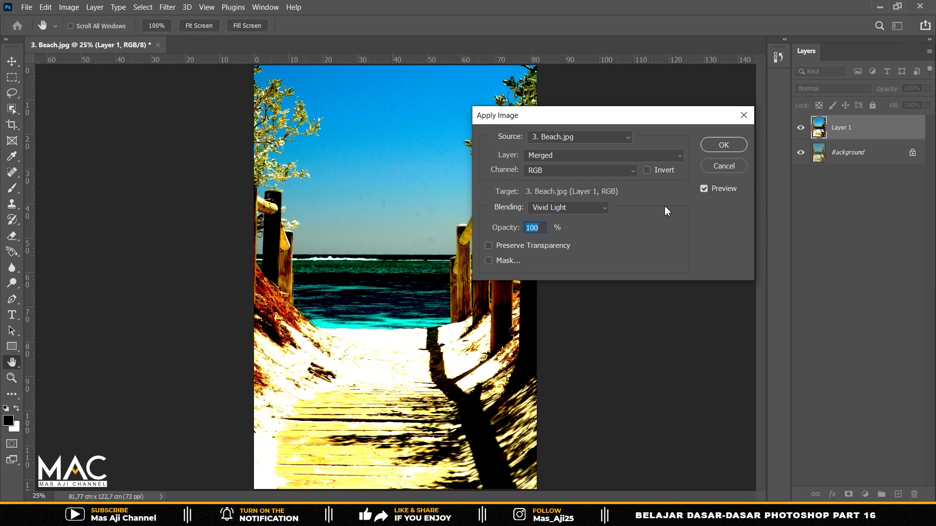
click(580, 211)
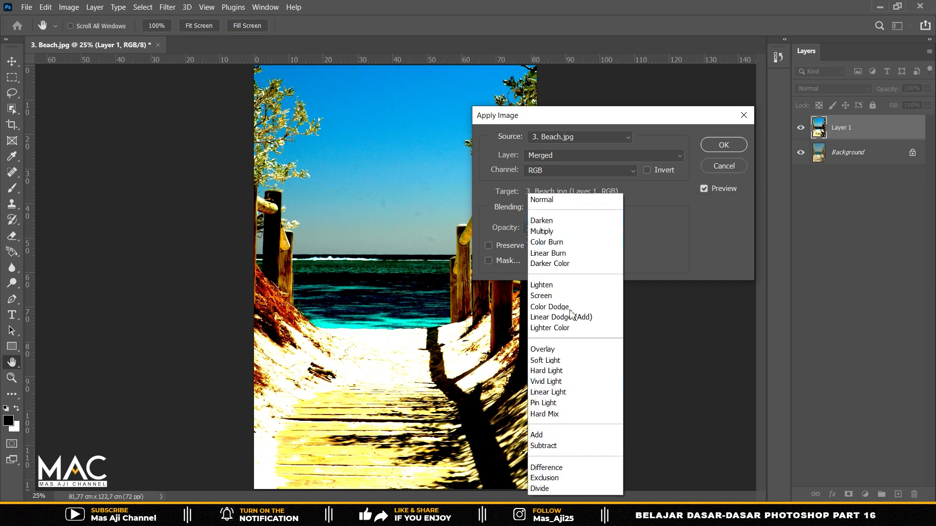
click(554, 386)
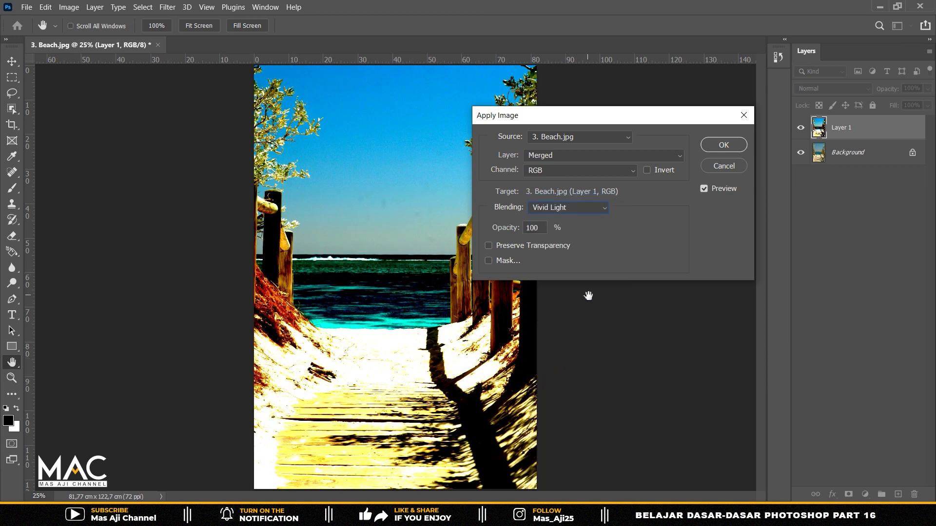
Mask the Apply Image blend with the Blue channel and apply it.
click(489, 261)
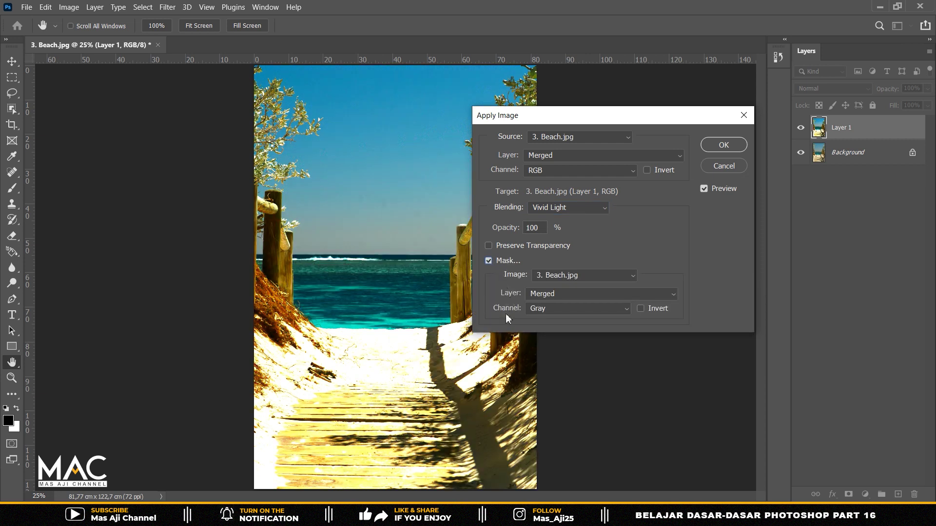
click(555, 309)
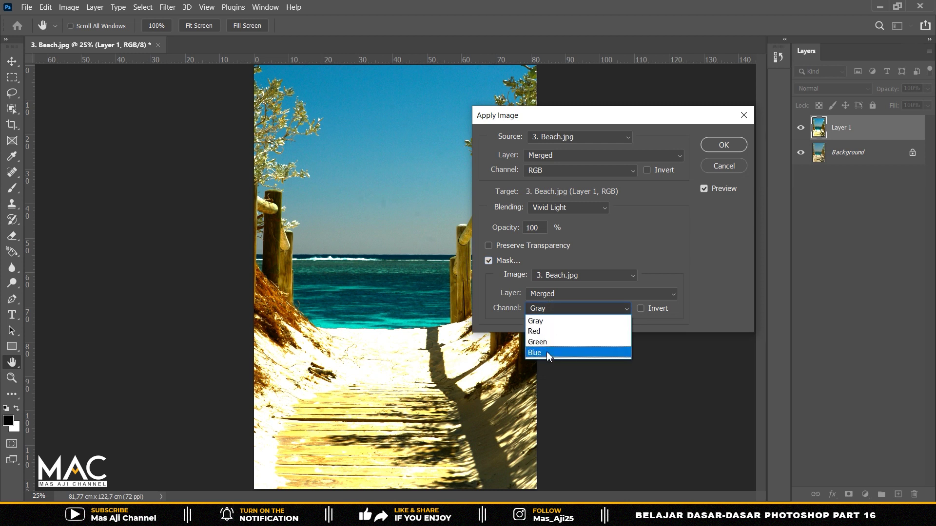
click(548, 352)
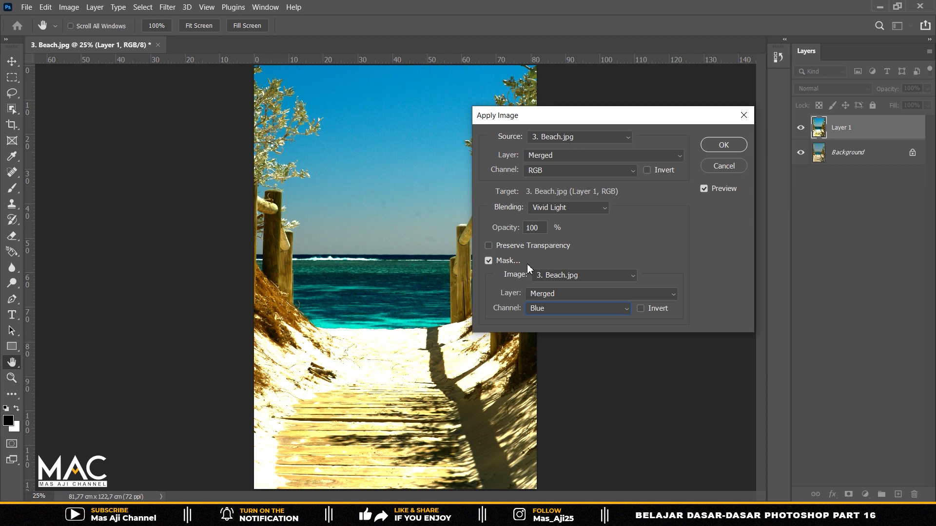
click(725, 145)
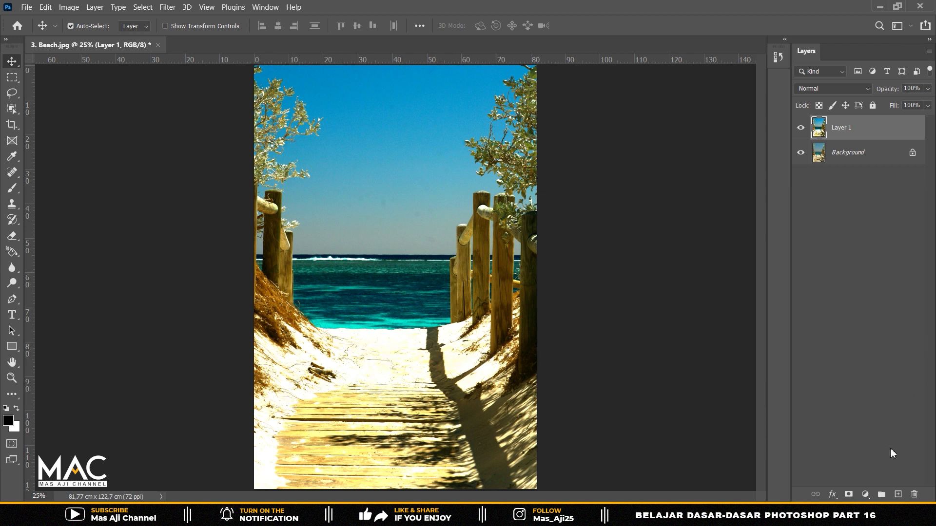
Mask Layer 1, paint the effect off the sand near the boardwalk, and toggle Layer 1 to compare.
click(848, 496)
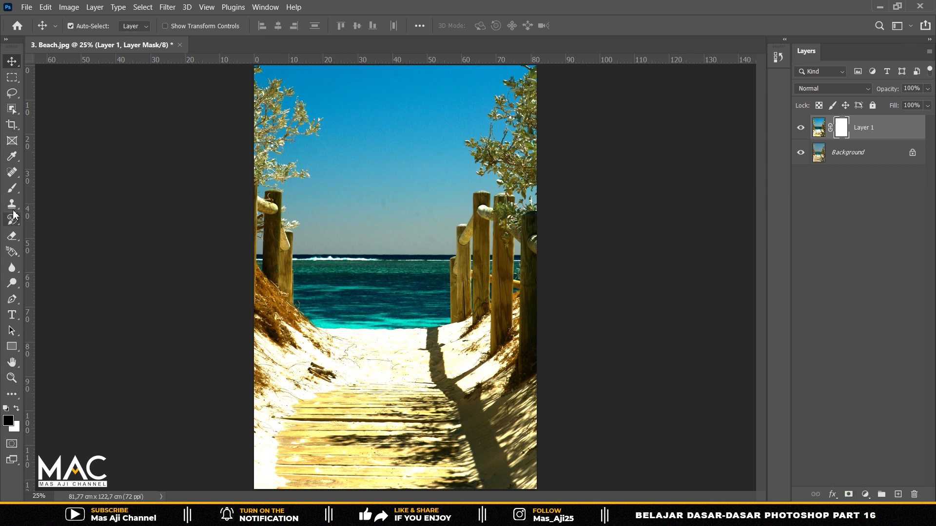
click(13, 191)
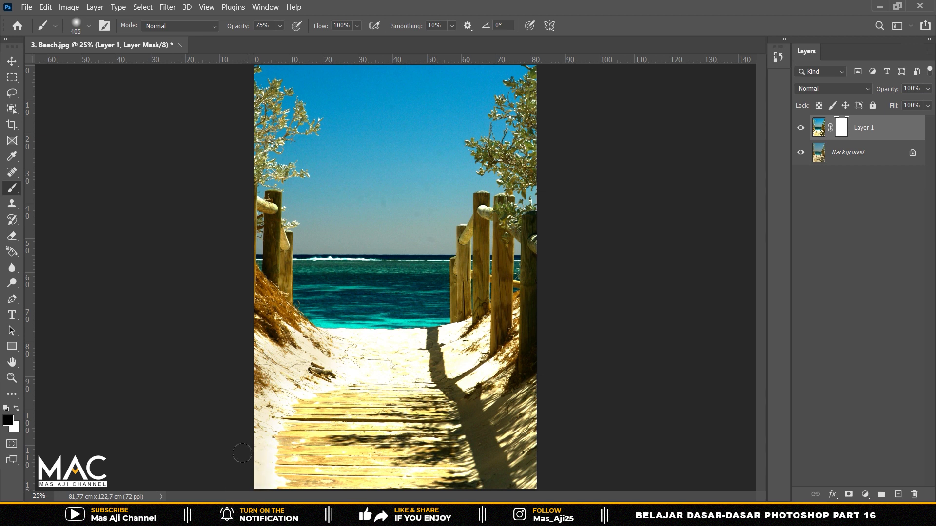
mouse_move(238, 459)
mouse_down()
mouse_move(364, 339)
mouse_move(280, 461)
mouse_move(463, 376)
mouse_move(245, 399)
mouse_move(428, 420)
mouse_move(295, 421)
mouse_up()
drag(384, 344, 303, 336)
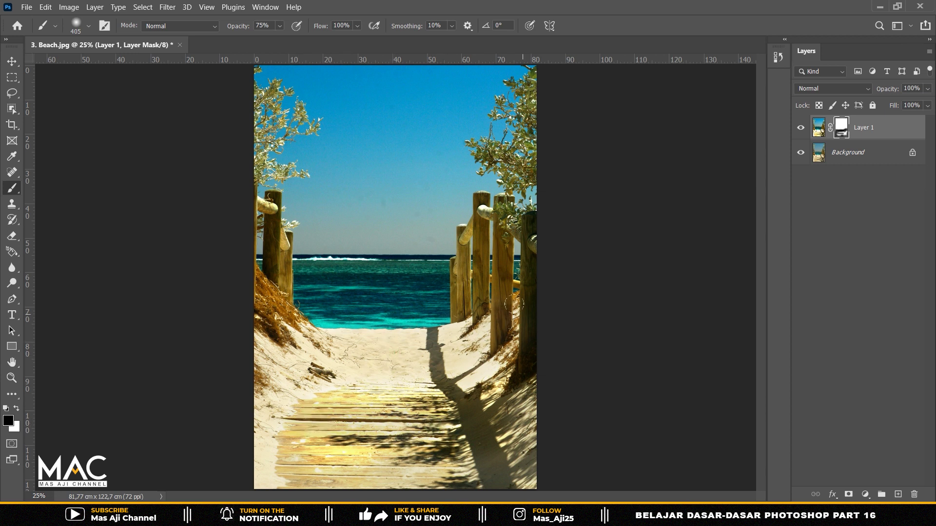
click(11, 61)
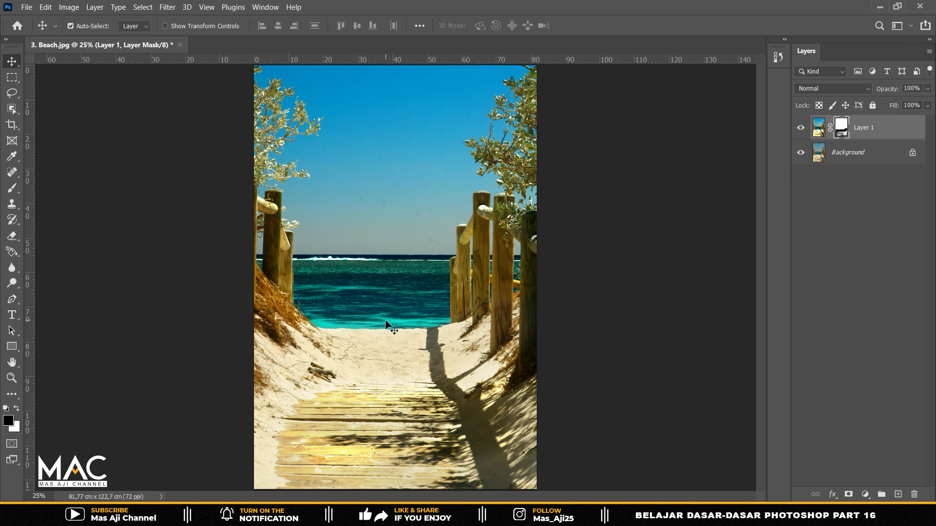
click(801, 128)
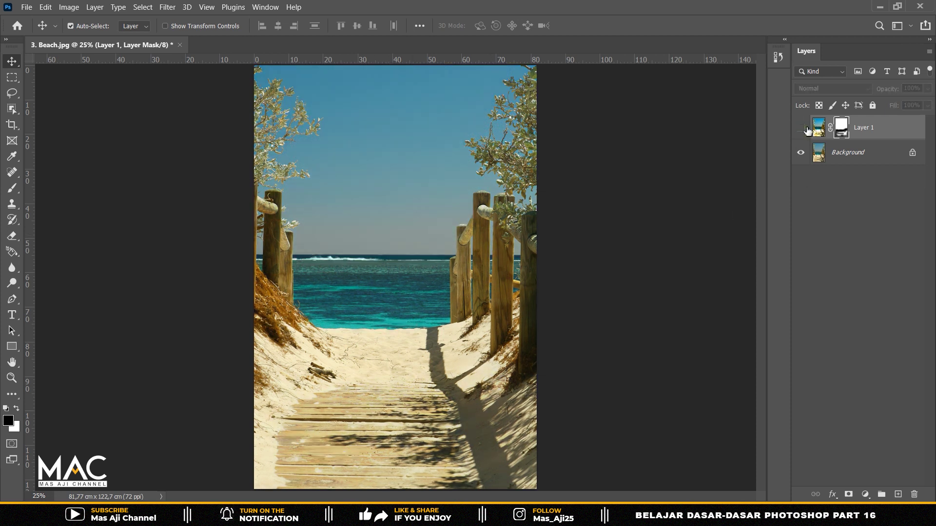
click(801, 128)
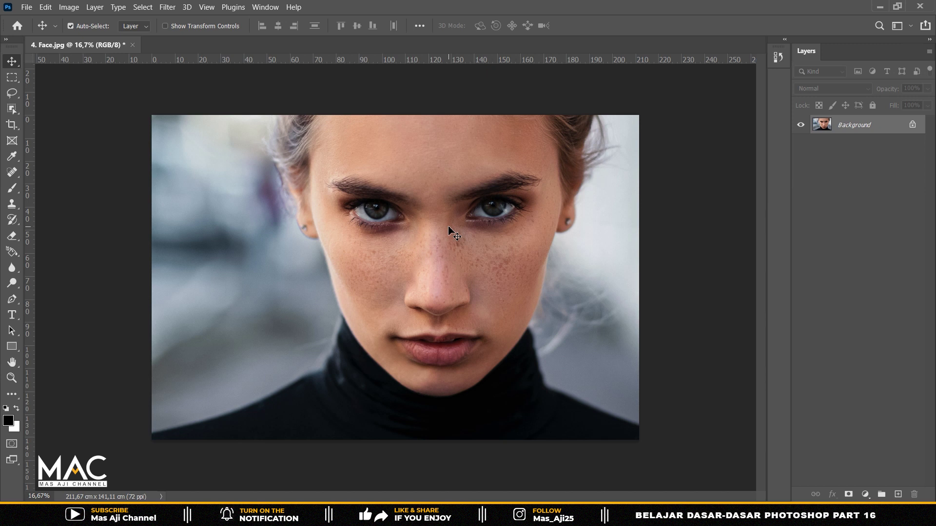
Duplicate the portrait layer, set the copy to Screen, and add a white layer mask.
key(ctrl+j)
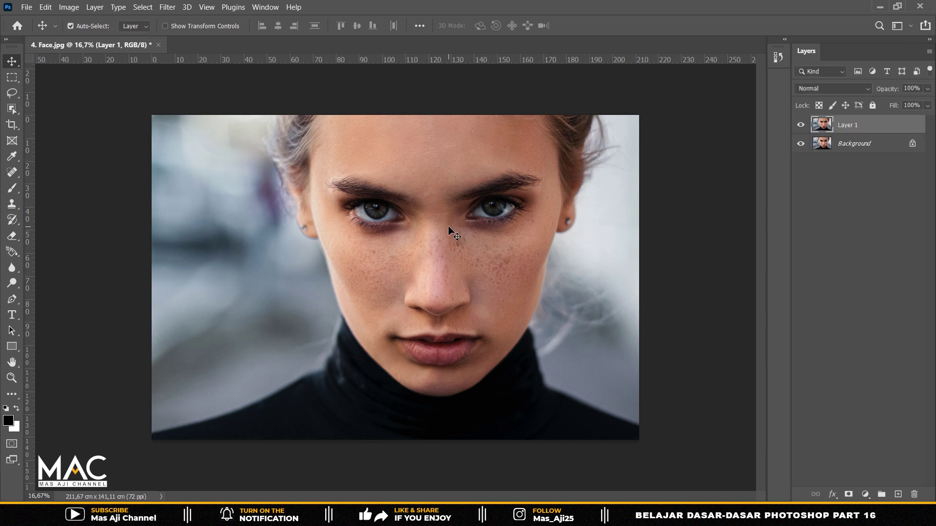
click(845, 89)
click(818, 192)
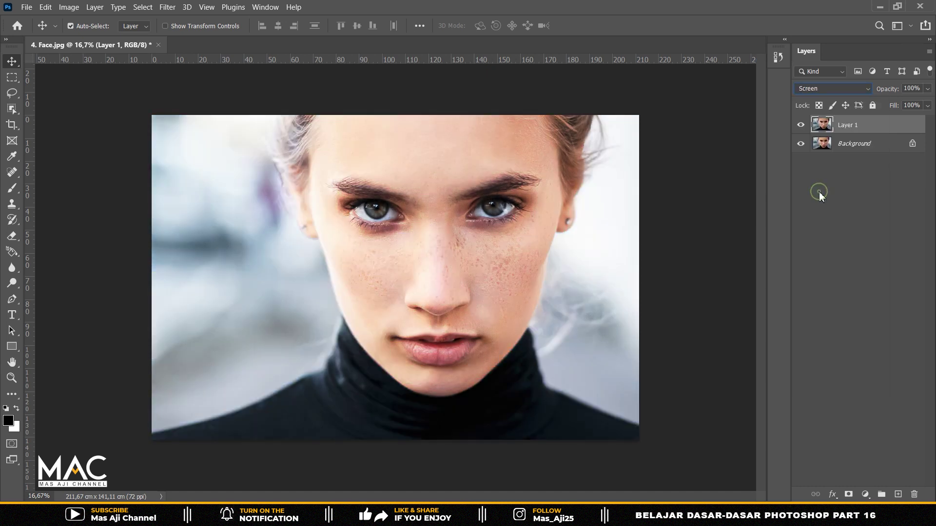
click(848, 495)
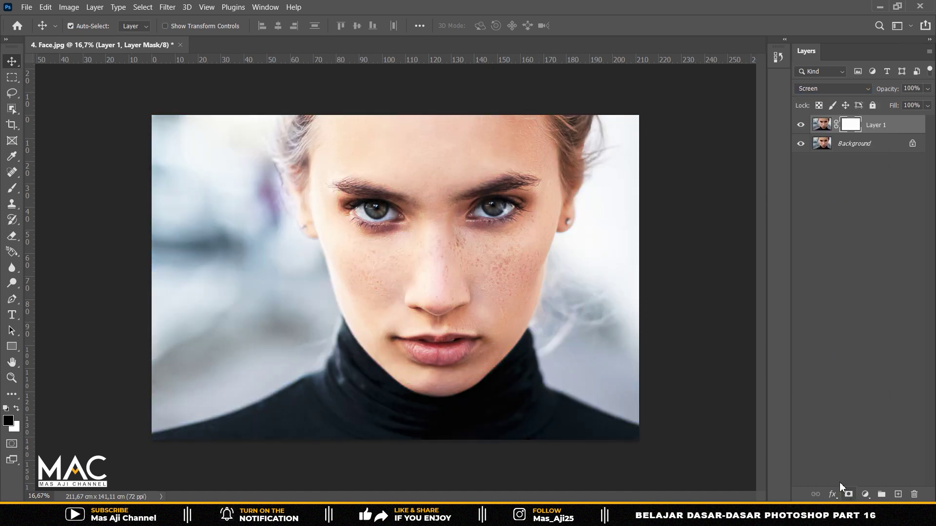
Fill Layer 1's mask via Apply Image in Multiply, then select the Background layer.
click(69, 8)
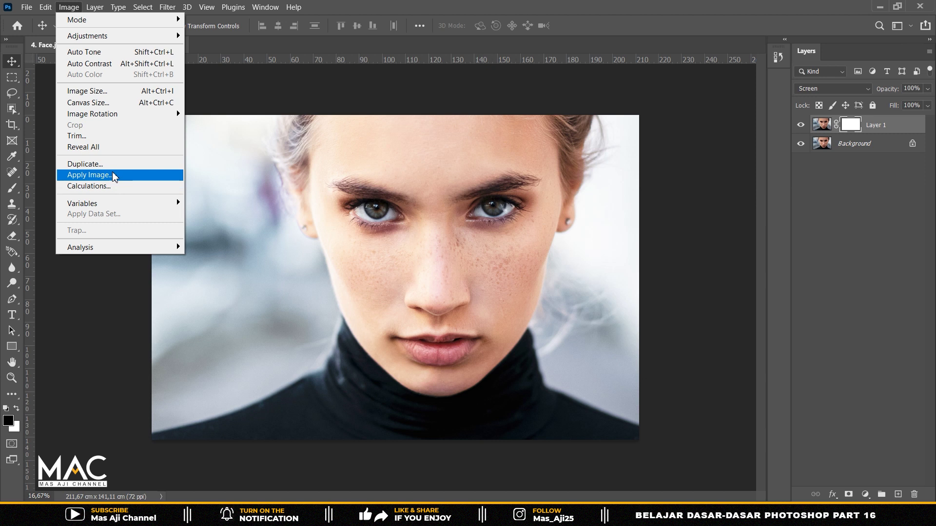
click(112, 174)
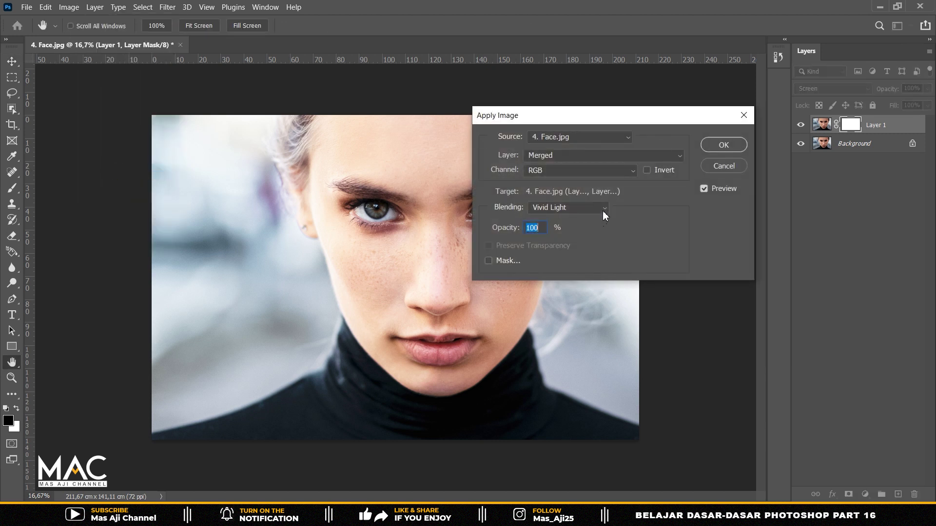
click(605, 213)
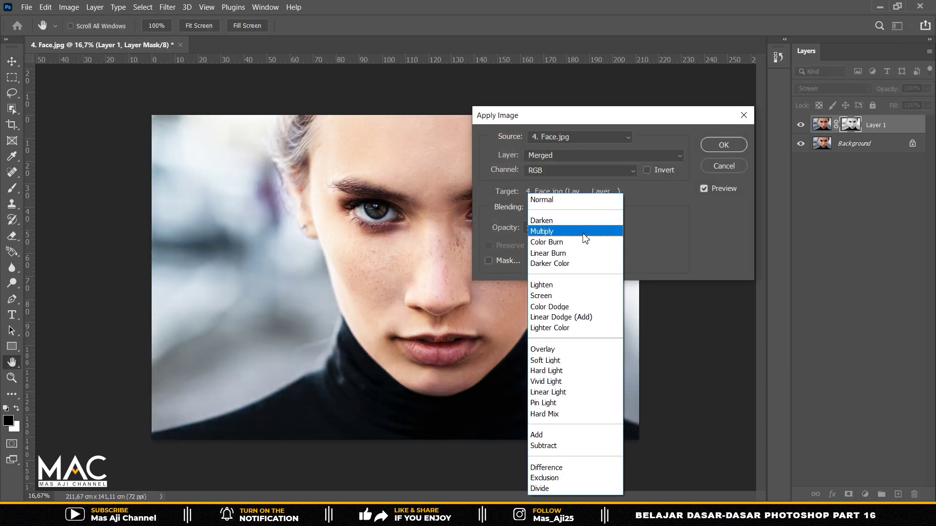
click(582, 232)
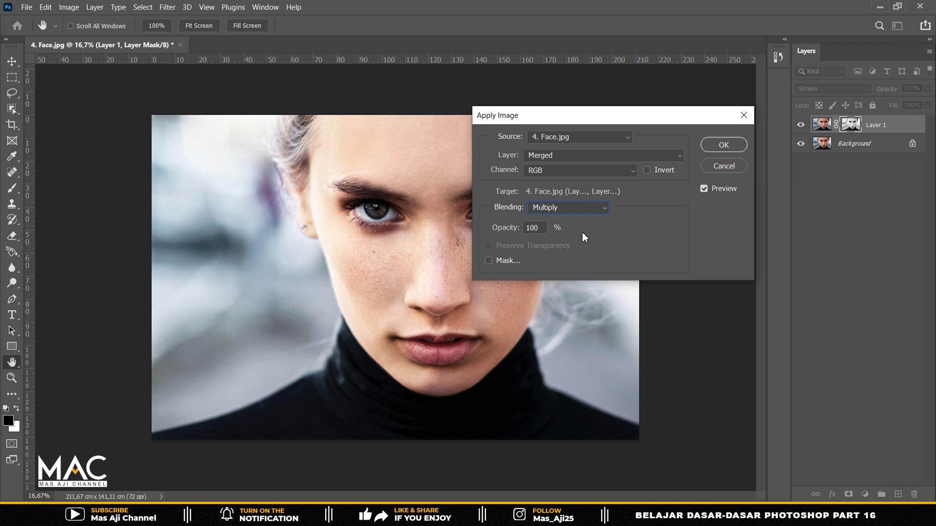
click(725, 146)
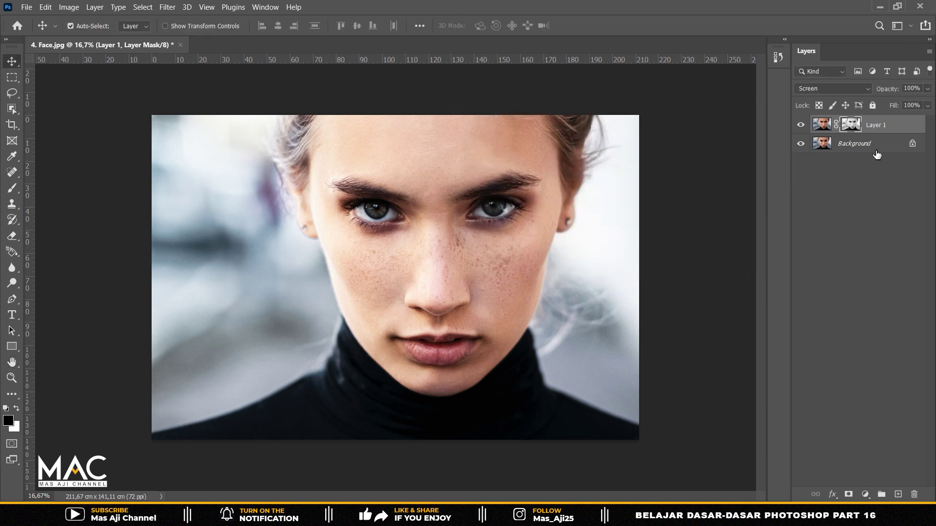
click(876, 151)
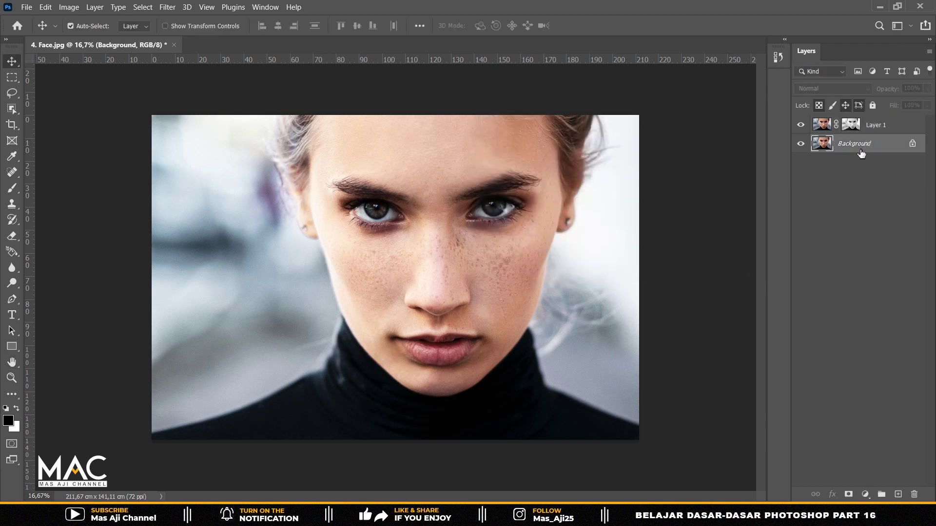
Duplicate the Background, move the copy above Layer 1, set it to Multiply, and mask it.
key(ctrl+j)
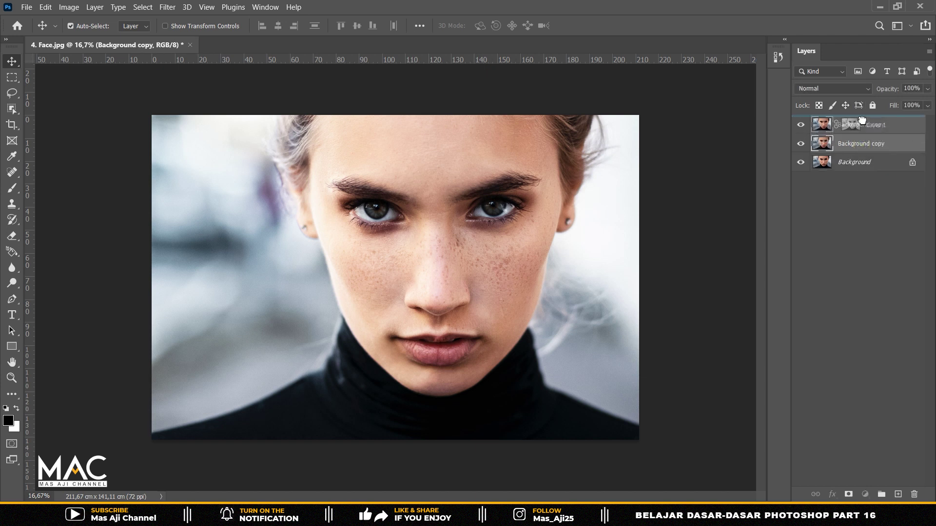
drag(862, 153, 864, 123)
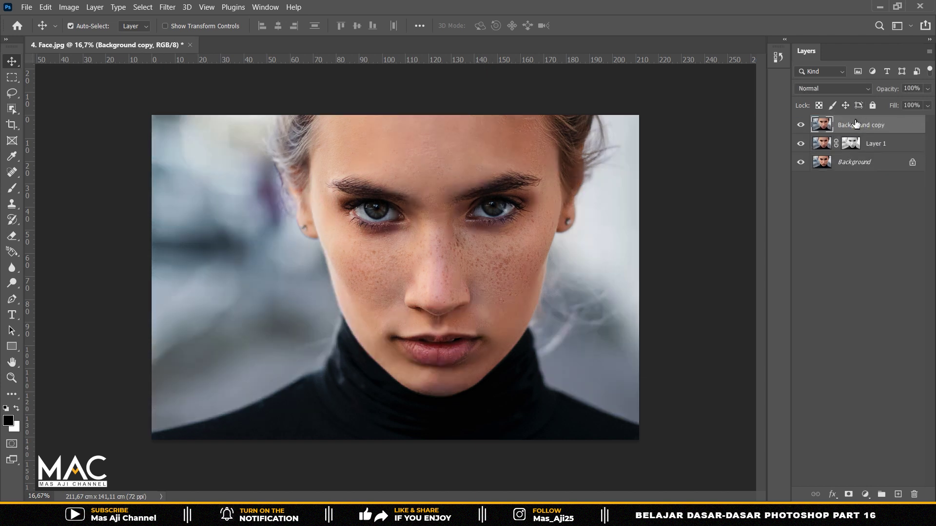
click(840, 93)
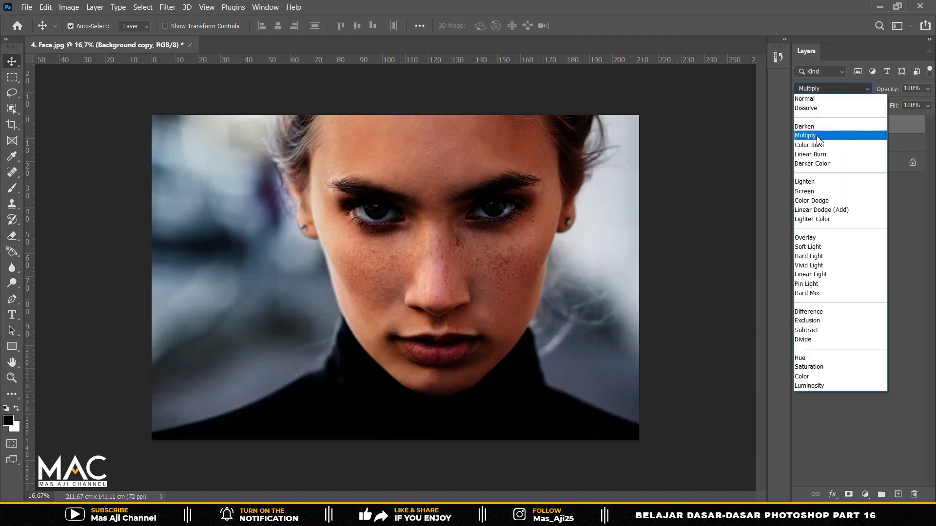
click(819, 138)
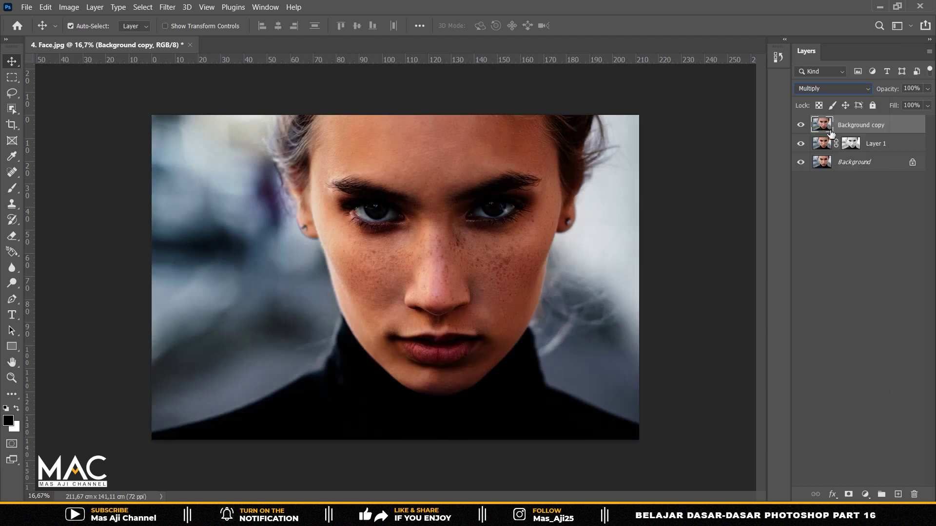
click(848, 496)
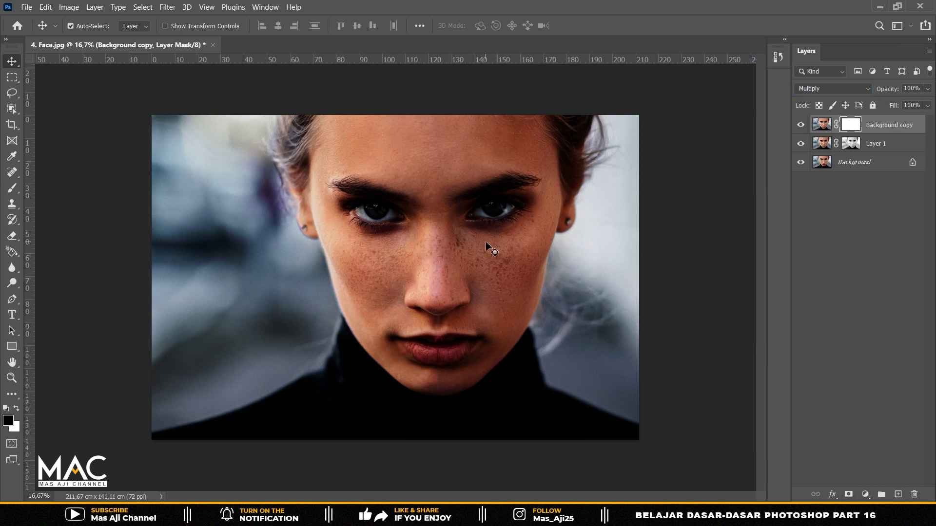
Fill the Background copy's mask with an inverted Apply Image.
click(69, 7)
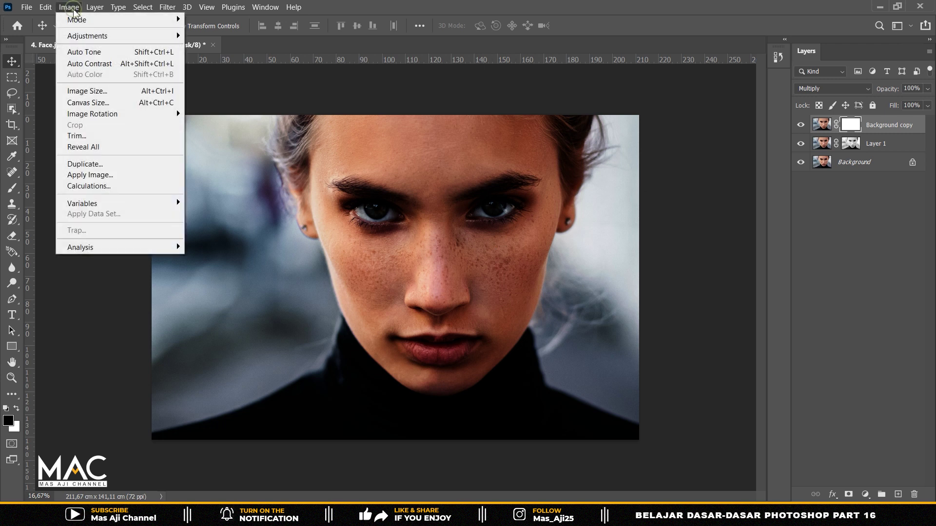
click(90, 175)
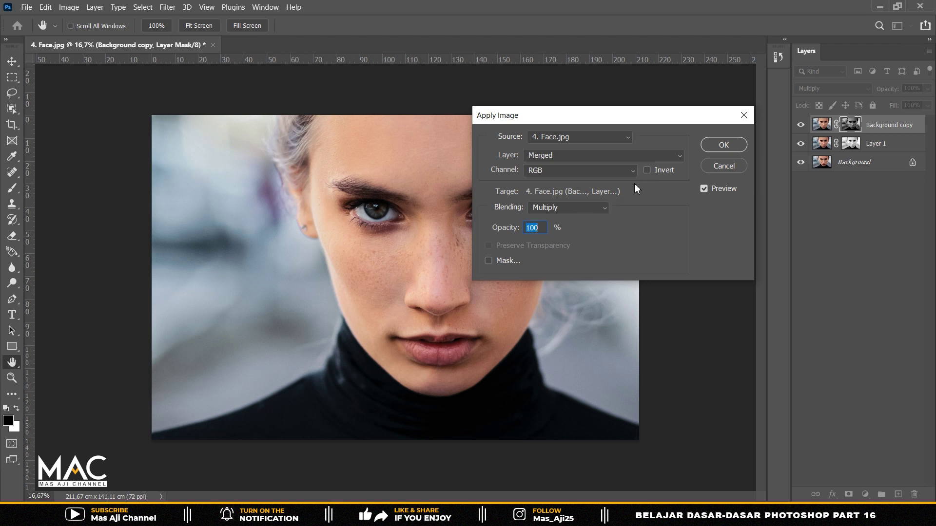
click(647, 170)
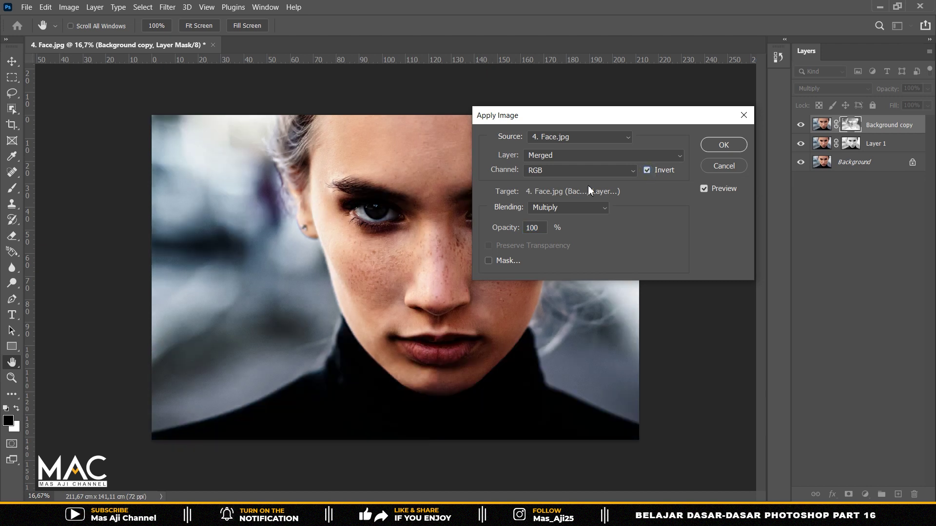
click(723, 145)
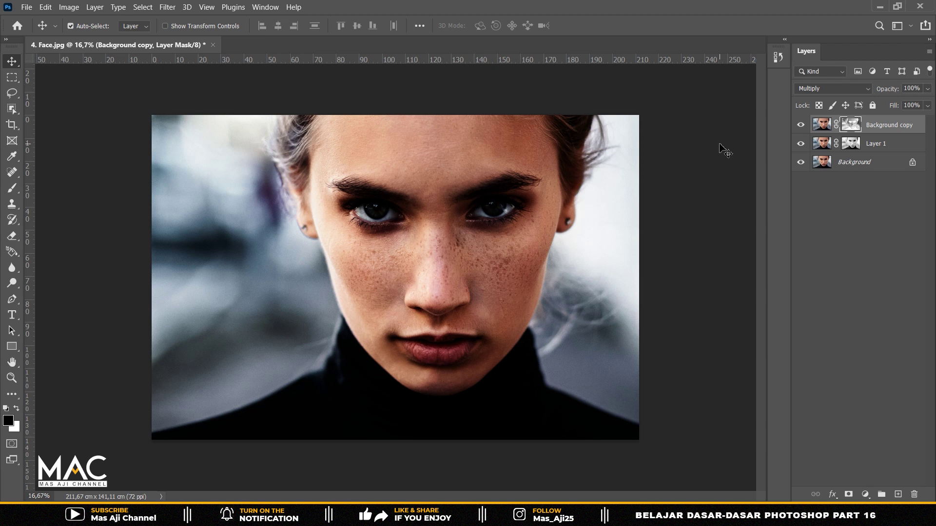
Group Background copy and Layer 1 into Group 1 and add a white mask.
click(883, 131)
click(877, 143)
drag(878, 147, 882, 495)
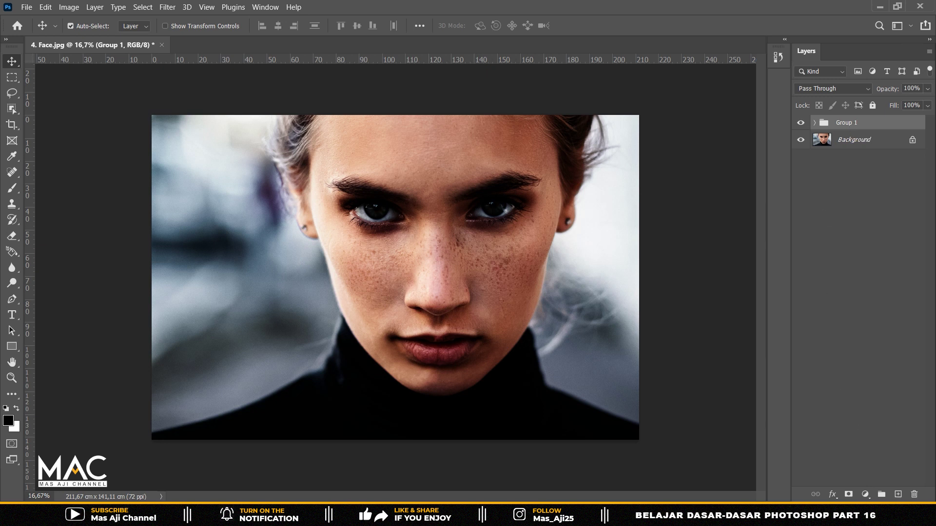
click(849, 495)
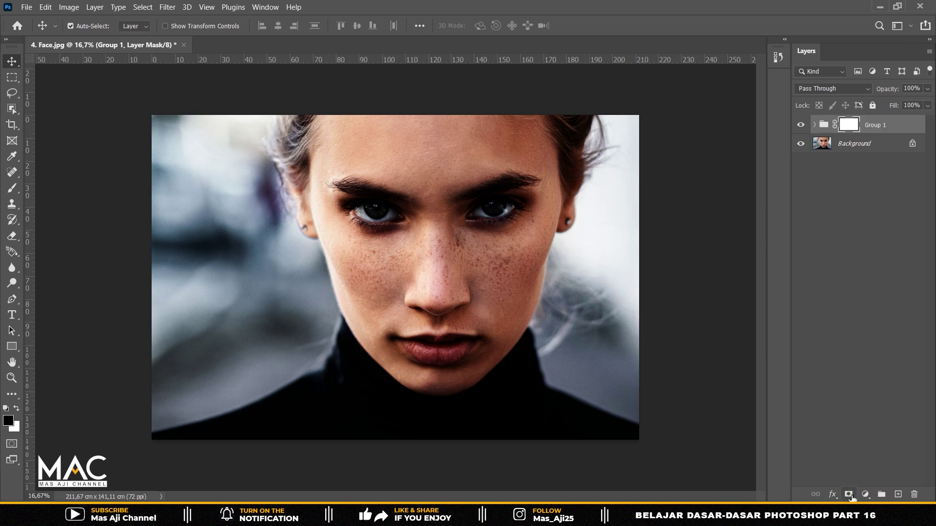
Fill Group 1's mask with a non-inverted Apply Image, then toggle the group to compare.
click(70, 7)
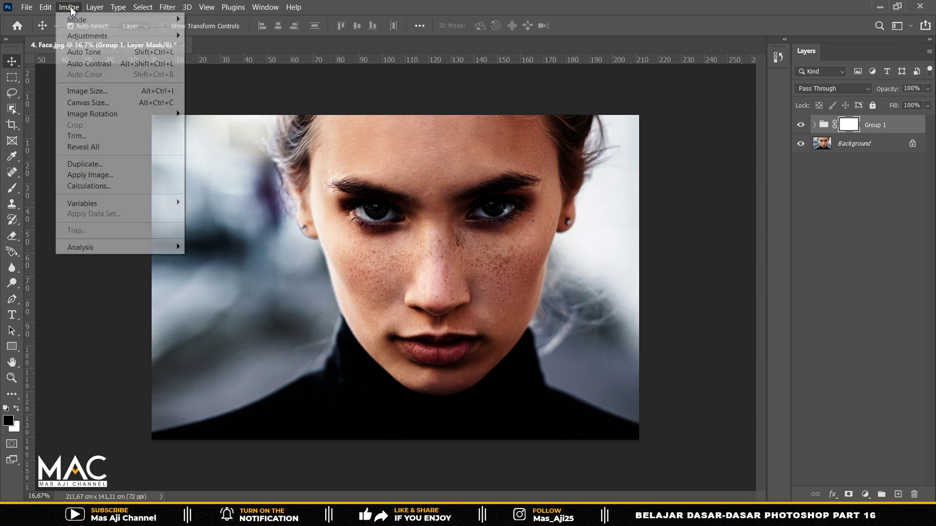
click(97, 175)
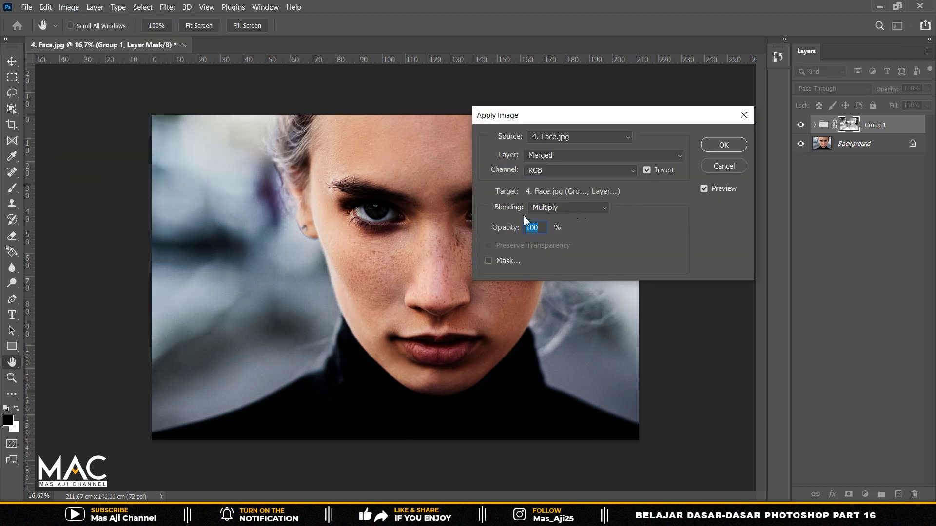
click(647, 170)
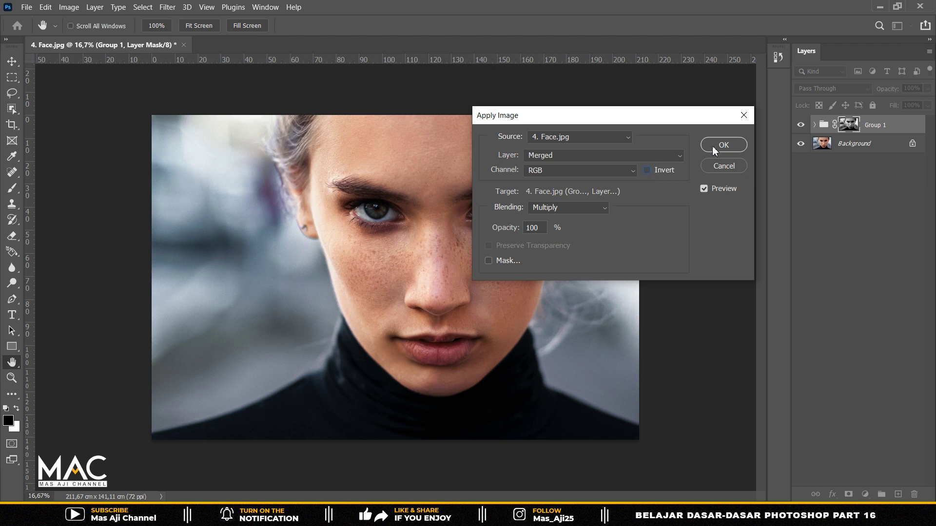
click(722, 146)
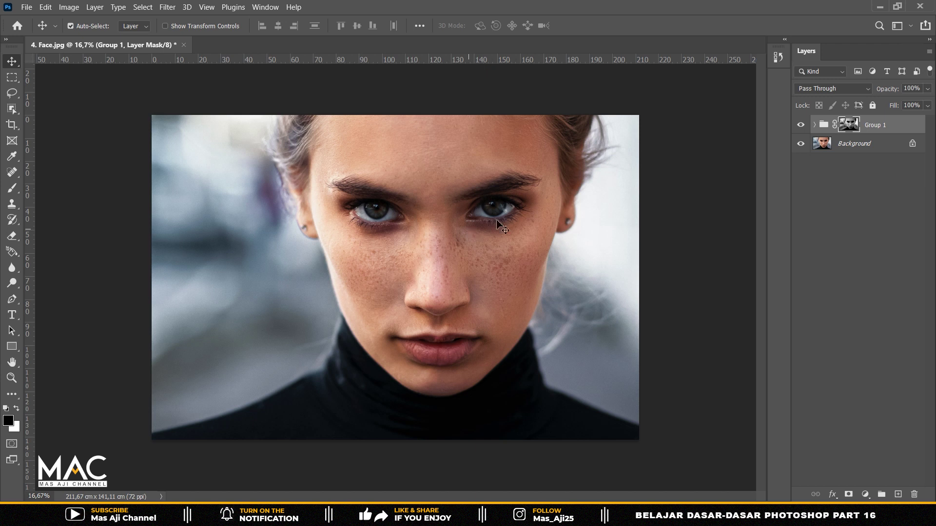
click(800, 125)
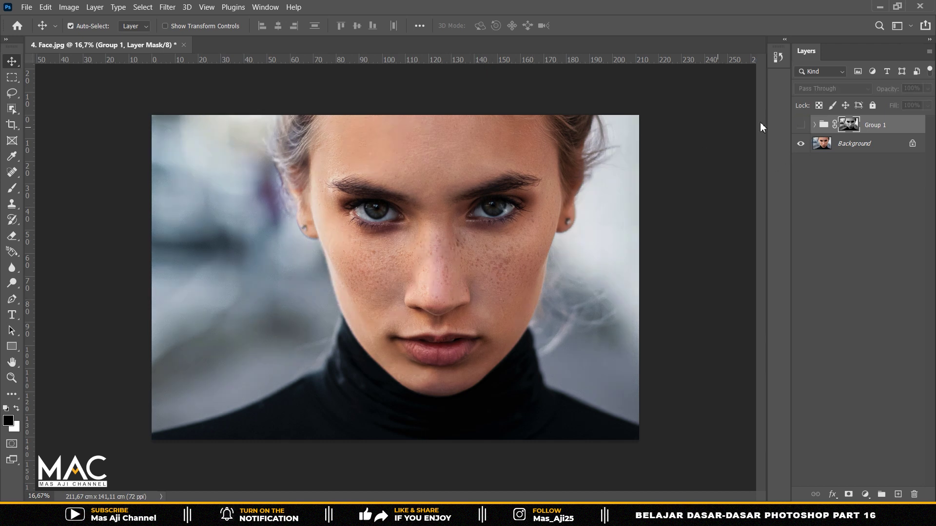
click(801, 124)
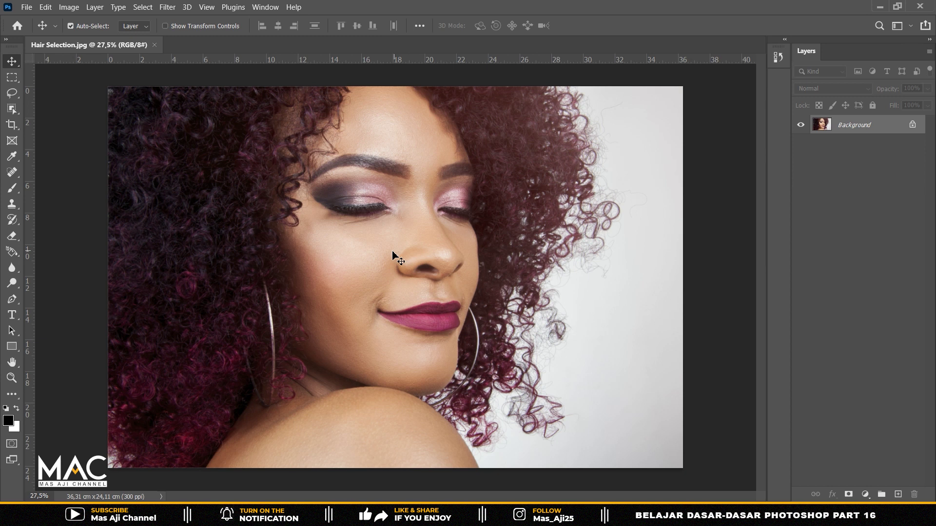
In Calculations, set Source 2 to the inverted Blue channel.
click(68, 7)
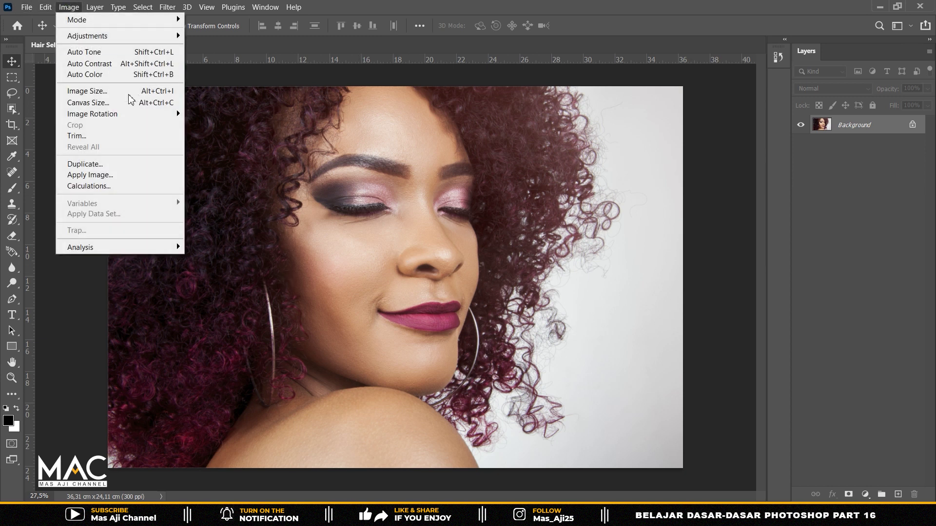
click(118, 189)
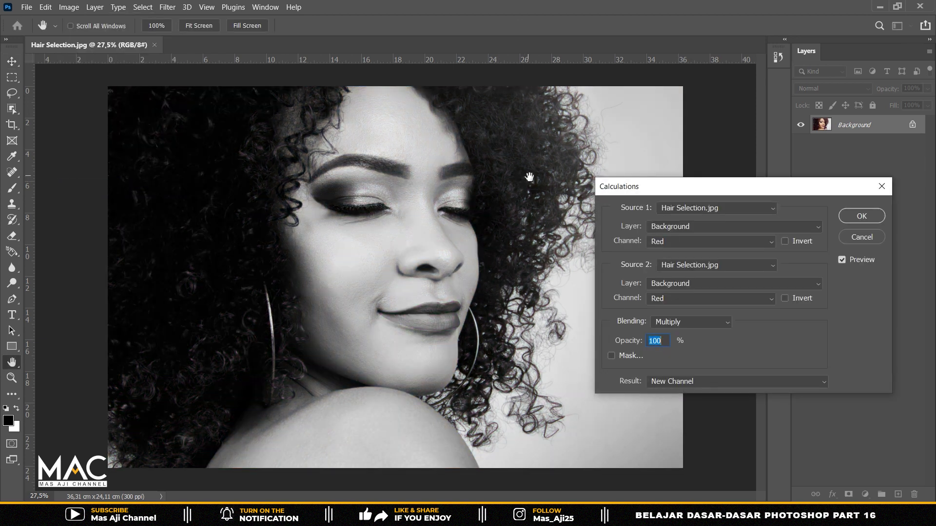
drag(768, 189, 743, 144)
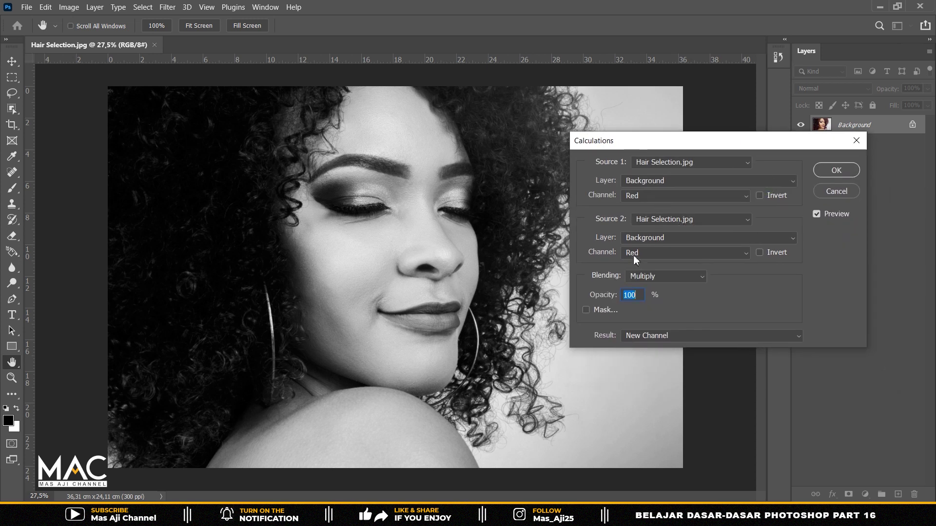
click(668, 253)
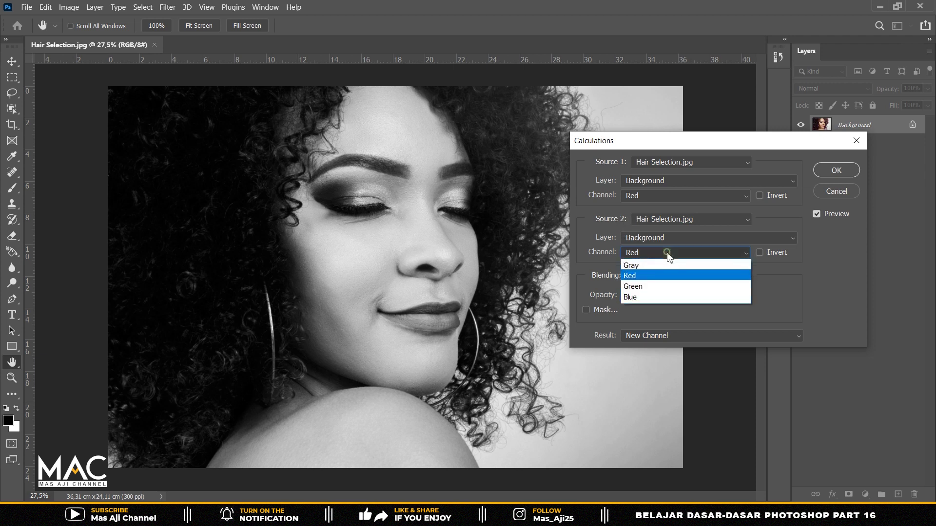
click(644, 299)
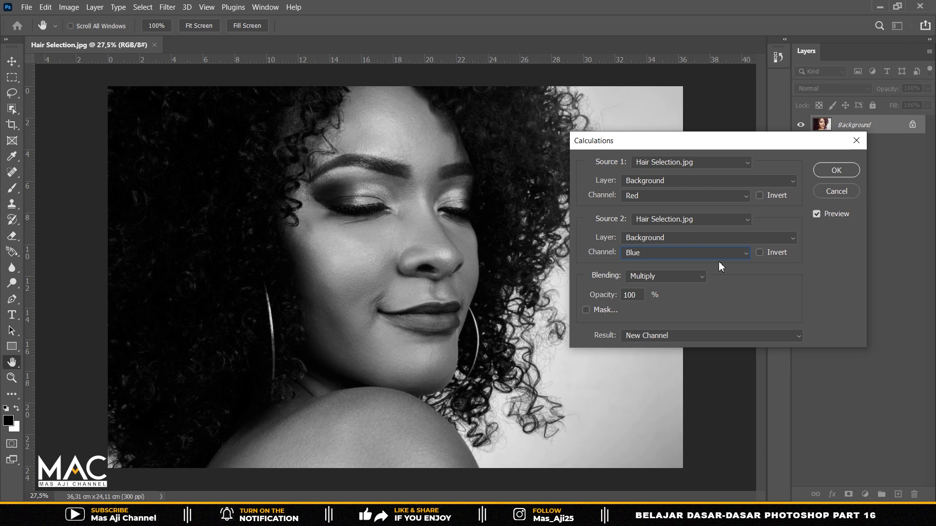
click(760, 252)
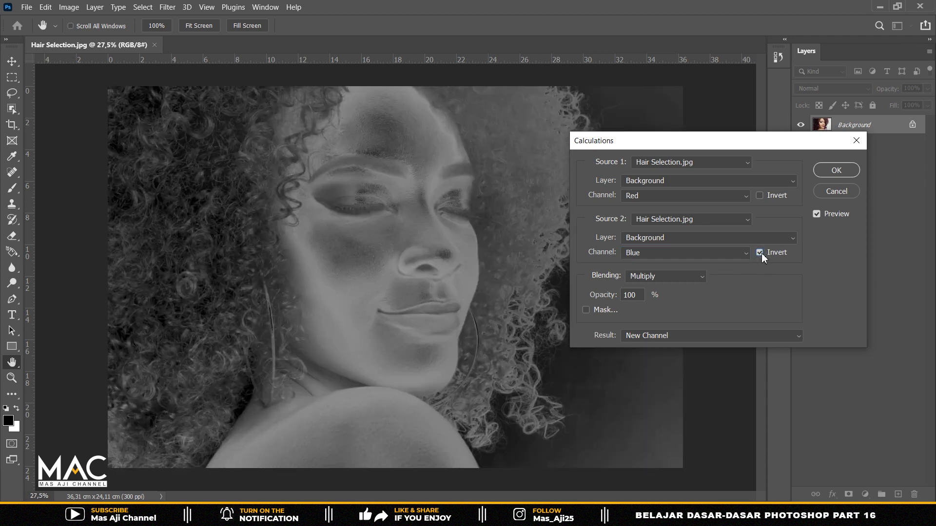
Use Subtract blending with offset 230 and output the result as a new channel.
click(698, 277)
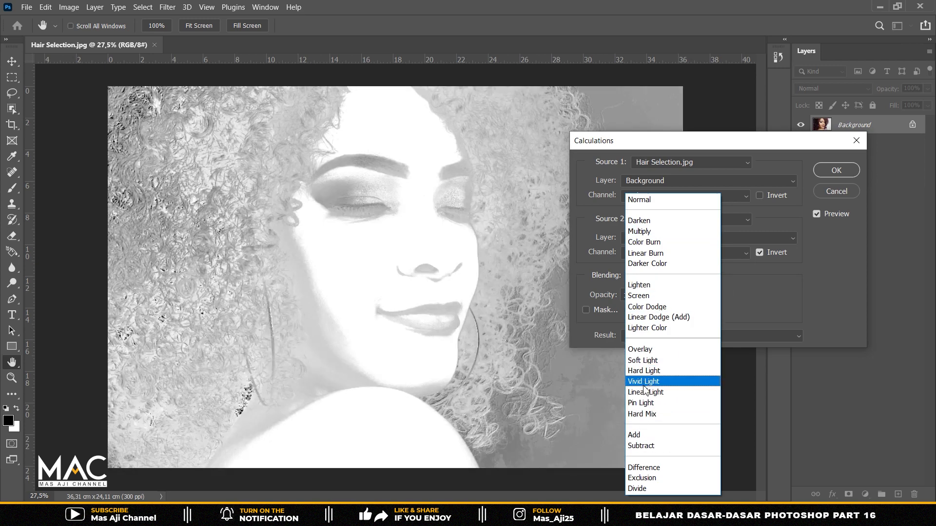
click(644, 446)
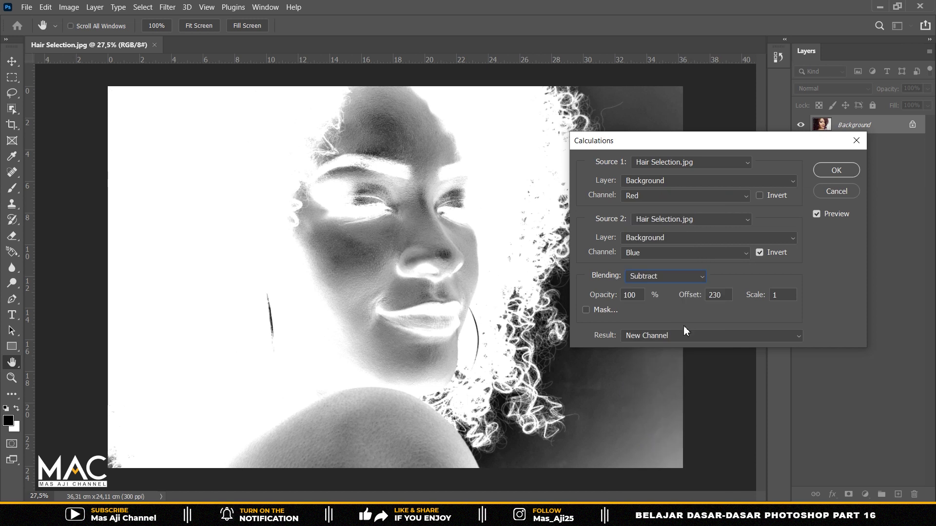
mouse_move(655, 145)
mouse_down()
mouse_move(739, 184)
mouse_move(731, 193)
mouse_up()
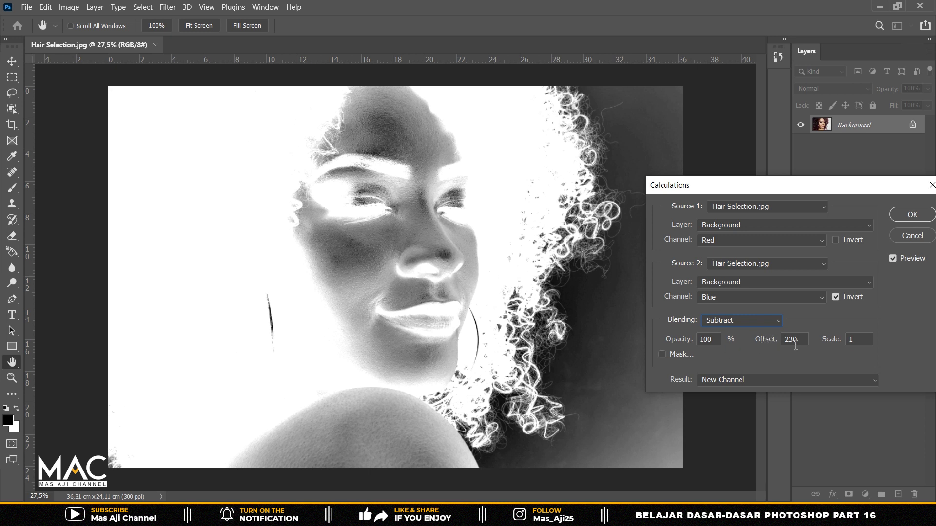
drag(784, 190, 741, 179)
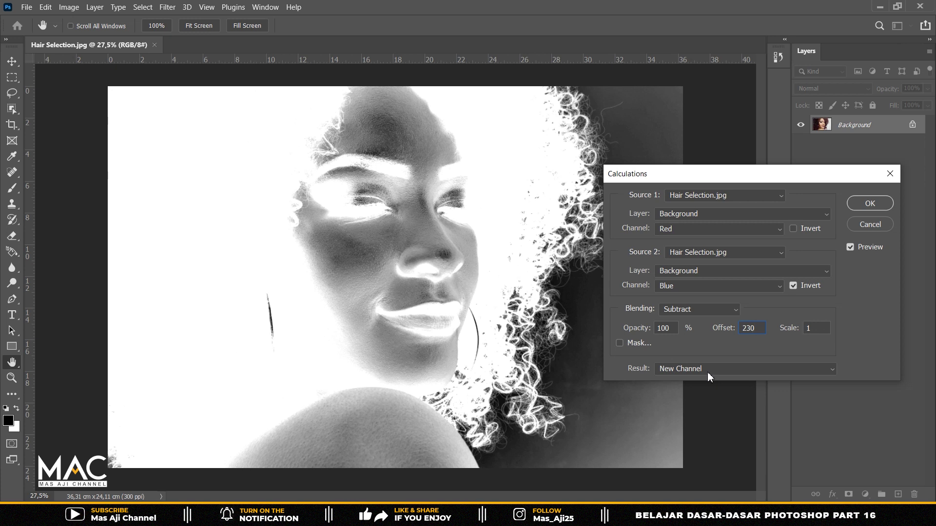
click(868, 205)
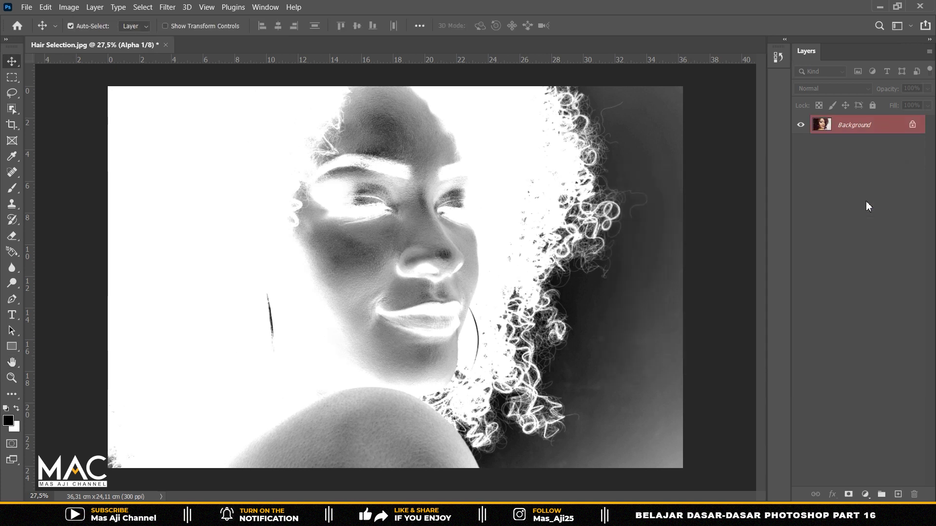
Show the Channels panel and rename the Alpha 1 channel to HAIR SELECTION.
click(265, 7)
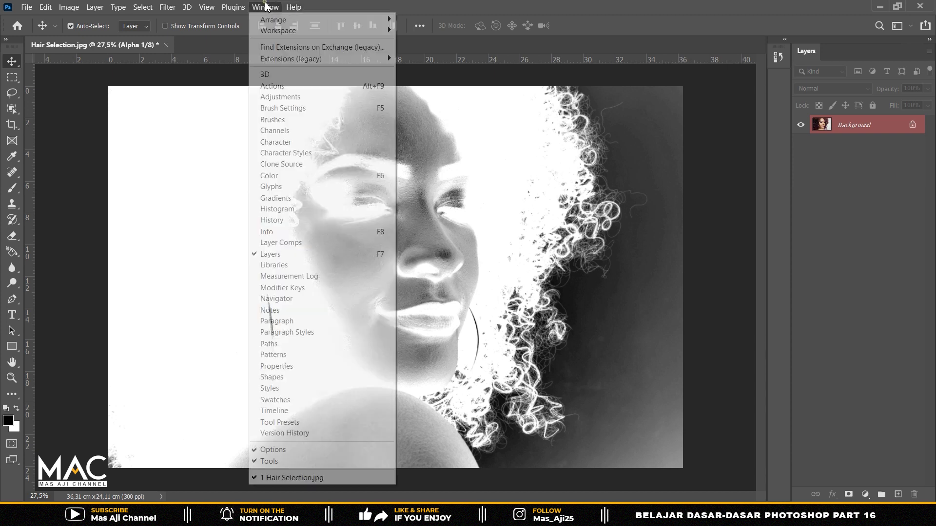
click(283, 130)
drag(686, 314, 724, 185)
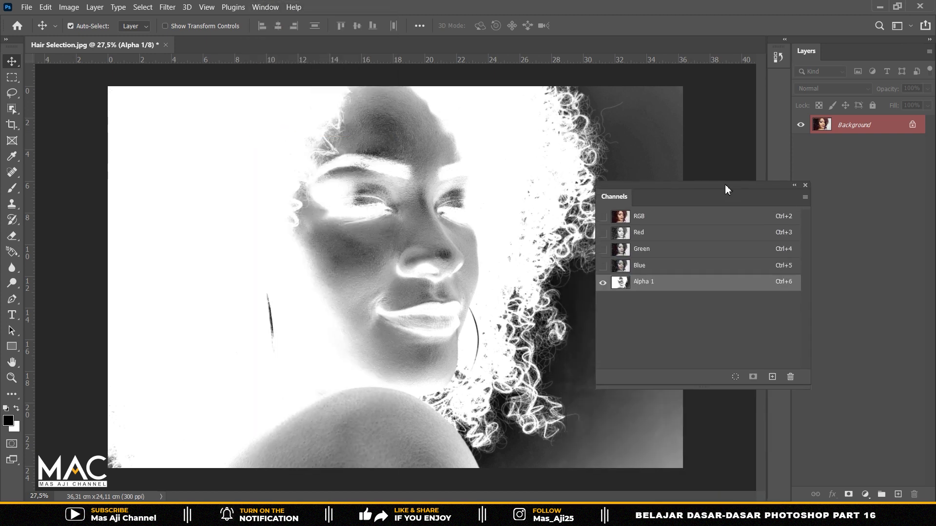
double_click(644, 283)
key(BackSpace)
text(HAIR S)
text(ELECTION)
key(Return)
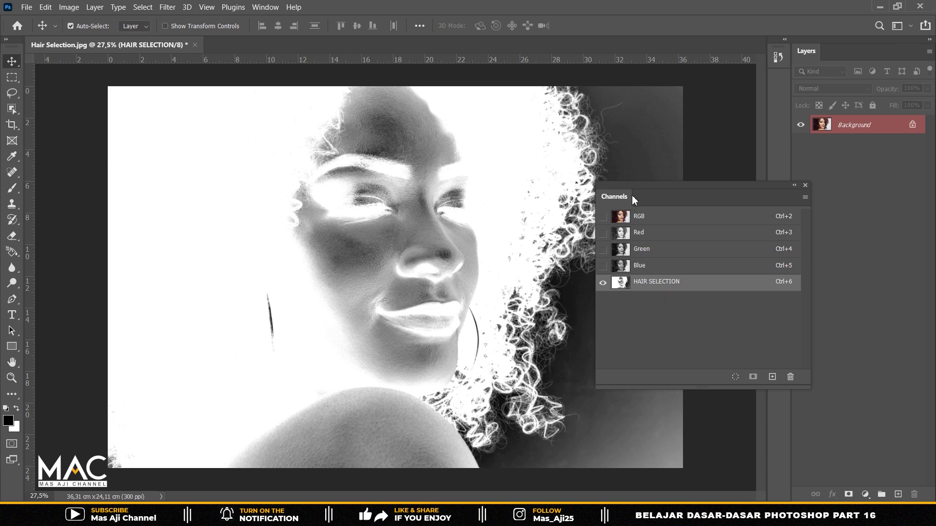
drag(637, 185, 662, 221)
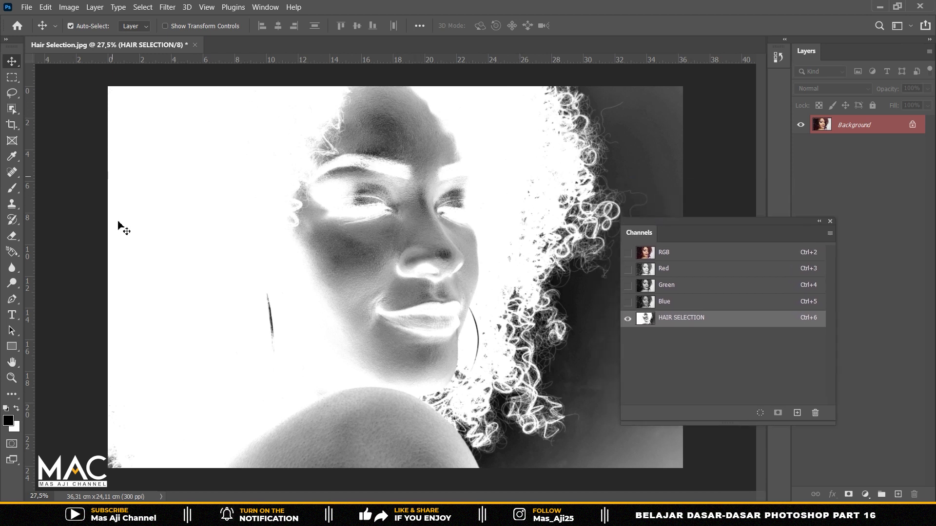
With a white Overlay-mode brush, paint the forehead, eyes, nose, mouth, chin and neck white.
click(13, 188)
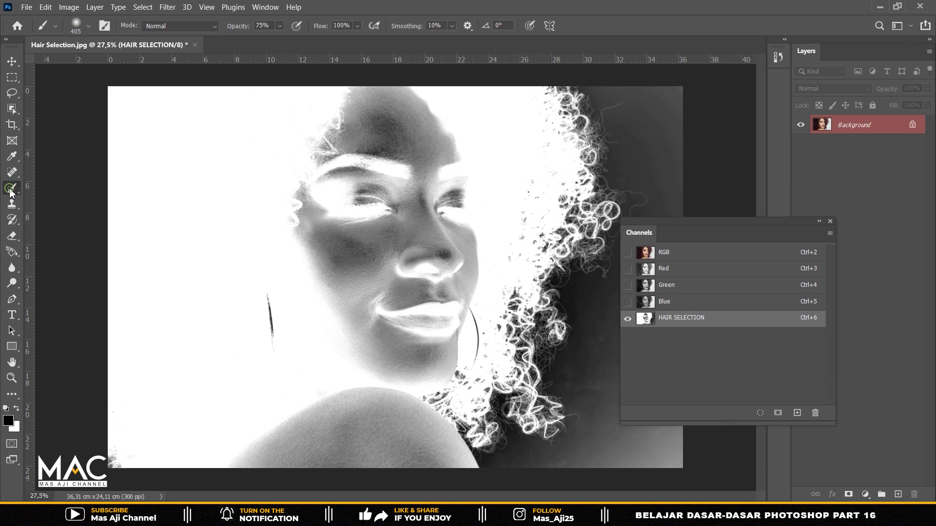
click(280, 26)
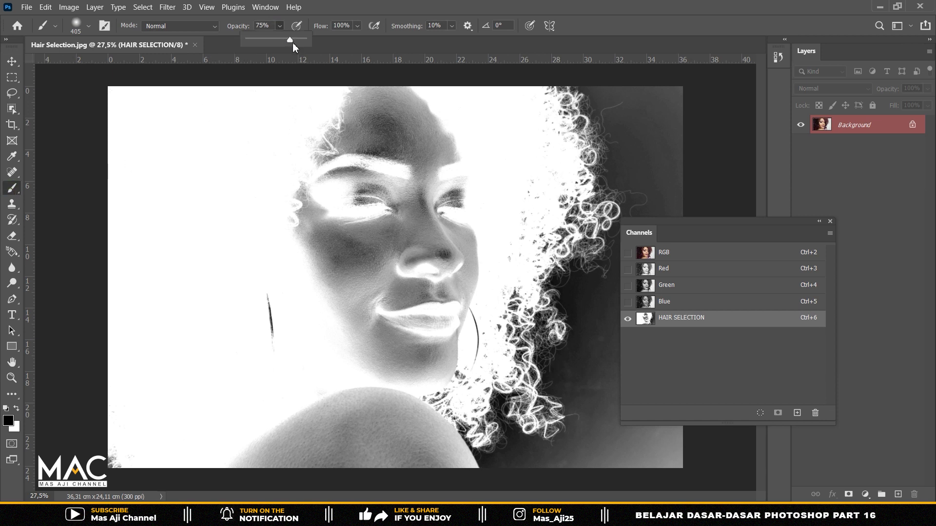
click(210, 25)
click(157, 194)
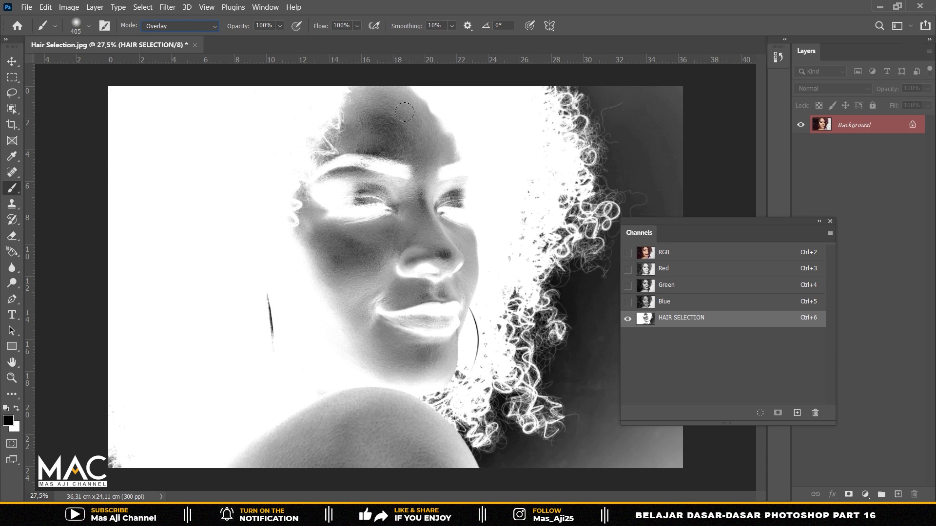
click(16, 409)
click(402, 124)
mouse_move(383, 167)
mouse_down()
mouse_move(269, 376)
mouse_move(410, 422)
mouse_move(215, 452)
mouse_up()
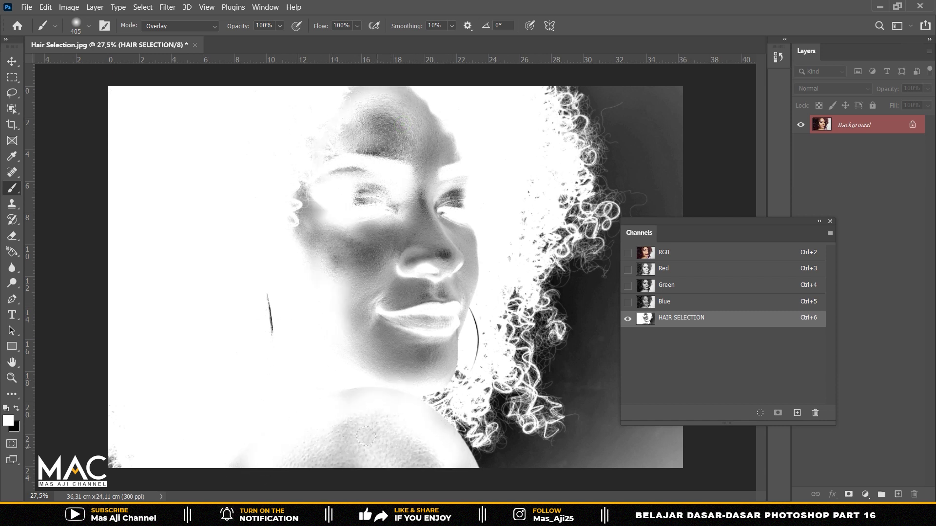
mouse_move(288, 349)
mouse_down()
mouse_move(395, 440)
mouse_move(417, 449)
mouse_move(436, 281)
mouse_move(396, 382)
mouse_move(434, 272)
mouse_move(476, 253)
mouse_move(388, 251)
mouse_move(439, 131)
mouse_move(429, 249)
mouse_move(378, 254)
mouse_move(334, 209)
mouse_move(328, 138)
mouse_move(409, 467)
mouse_up()
mouse_move(359, 249)
mouse_down()
mouse_move(400, 97)
mouse_move(393, 114)
mouse_move(370, 95)
mouse_move(431, 217)
mouse_up()
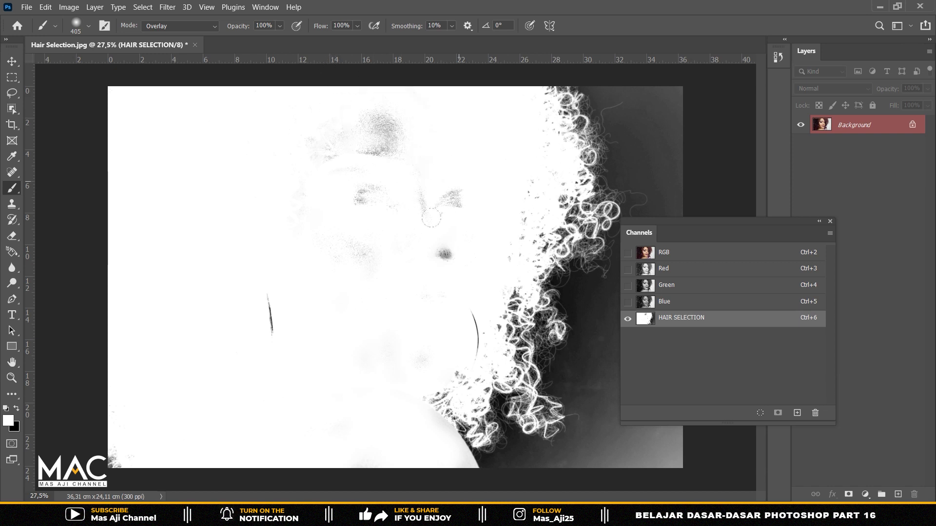
mouse_move(431, 285)
mouse_down()
mouse_move(418, 209)
mouse_move(390, 141)
mouse_move(346, 152)
mouse_move(311, 139)
mouse_up()
drag(302, 249, 250, 358)
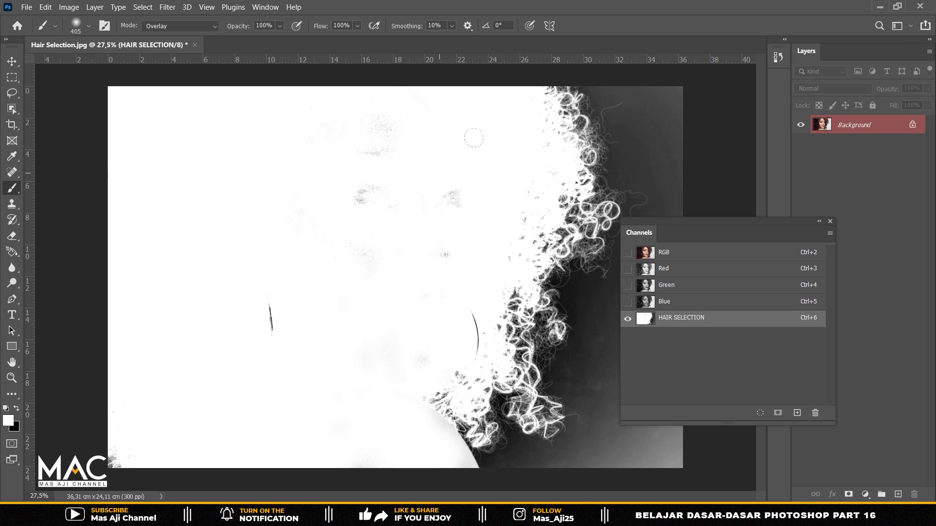
drag(461, 252, 383, 369)
Switch the brush to Normal and paint out remaining dark specks and a hair strand.
click(203, 27)
click(182, 36)
drag(271, 332, 261, 302)
click(360, 198)
click(452, 198)
click(444, 253)
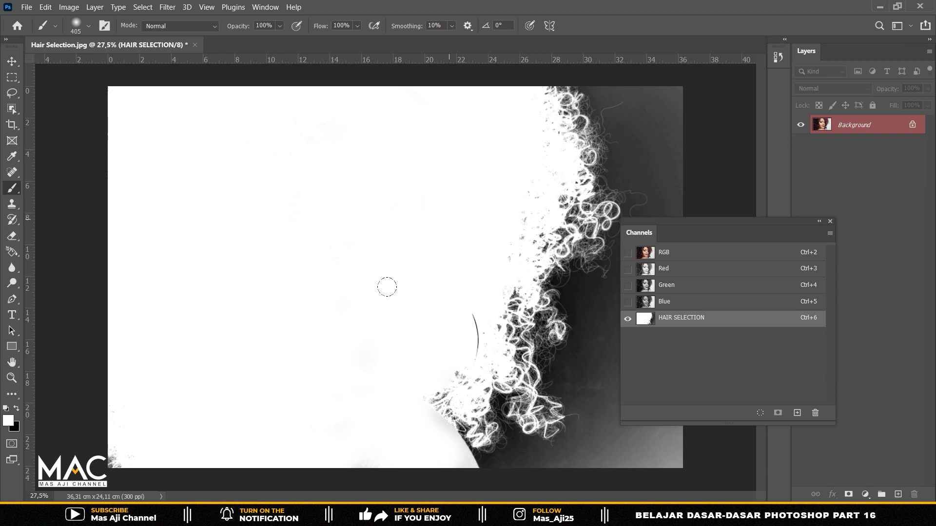
drag(445, 274, 429, 274)
drag(479, 317, 475, 360)
With a black 550-size Overlay brush, paint the top-right background, hair-edge haze and bottom-left specks black.
click(193, 27)
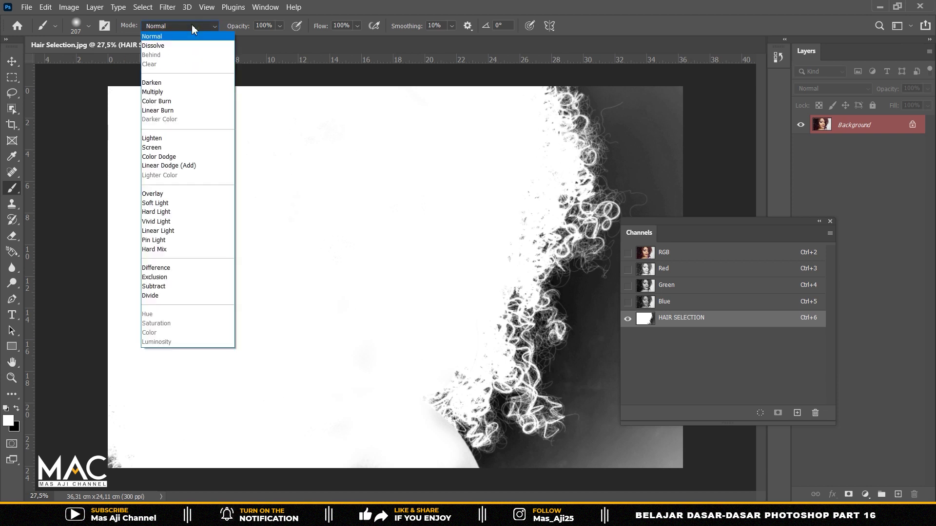
click(171, 195)
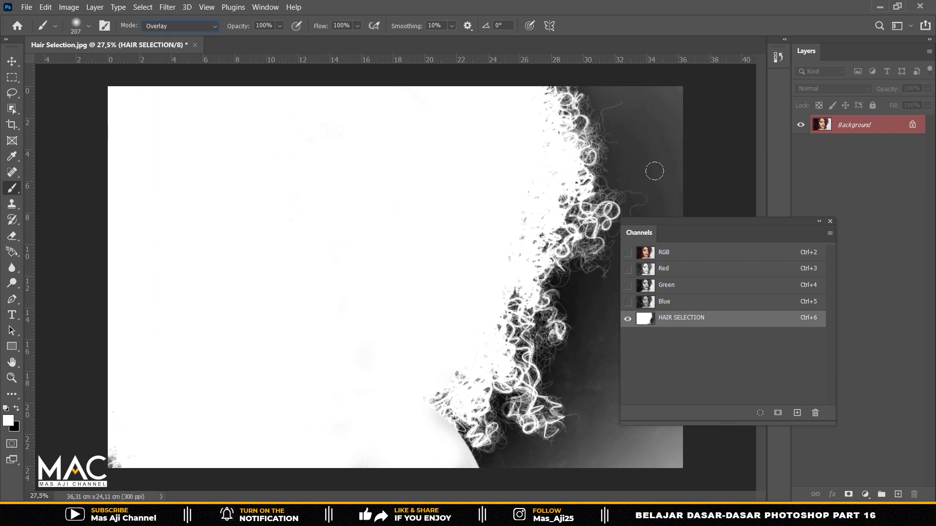
click(17, 409)
drag(510, 155, 539, 151)
drag(725, 242, 731, 255)
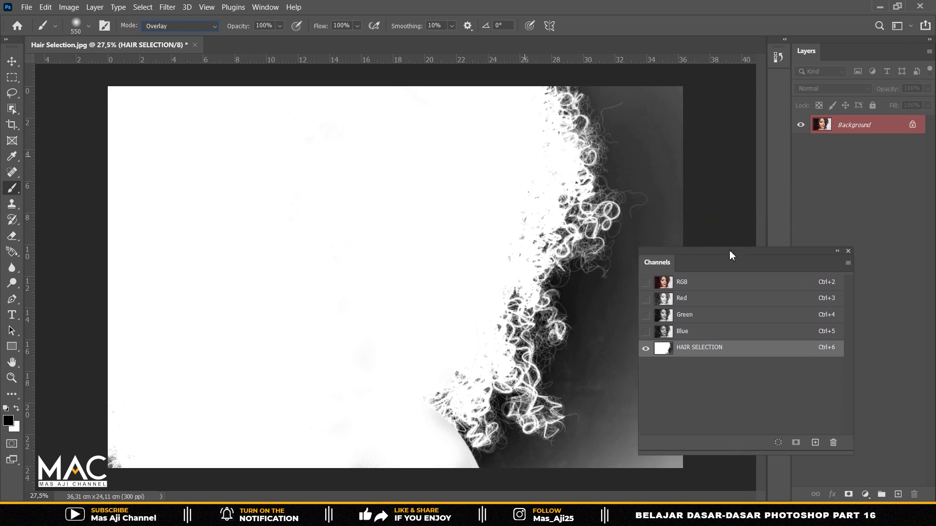
mouse_move(590, 82)
mouse_down()
mouse_move(644, 226)
mouse_move(633, 312)
mouse_move(648, 453)
mouse_move(607, 160)
mouse_move(612, 268)
mouse_move(597, 312)
mouse_move(615, 390)
mouse_move(538, 440)
mouse_move(601, 439)
mouse_move(517, 446)
mouse_move(550, 385)
mouse_move(569, 295)
mouse_move(534, 404)
mouse_move(497, 438)
mouse_move(537, 370)
mouse_up()
mouse_move(606, 85)
mouse_down()
mouse_move(600, 163)
mouse_move(572, 98)
mouse_move(560, 93)
mouse_up()
drag(101, 439, 97, 443)
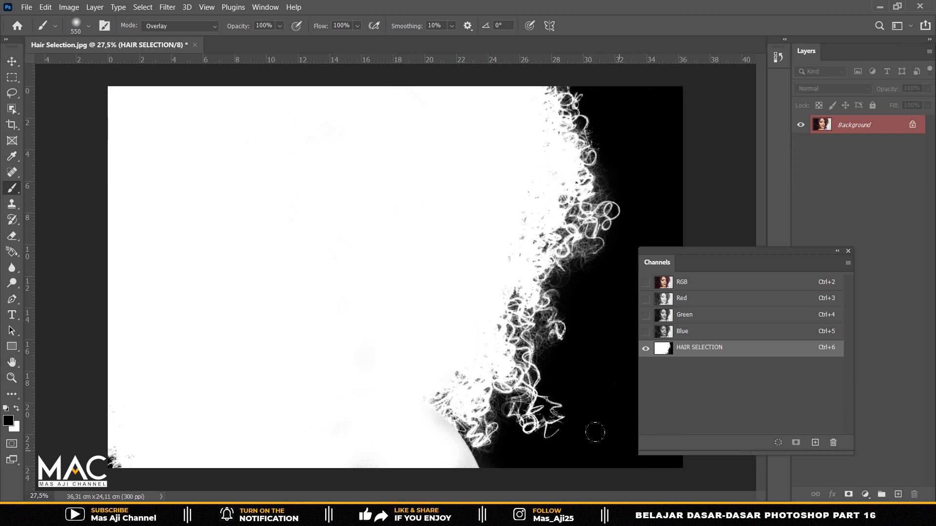
Return to the RGB view with HAIR SELECTION hidden and duplicate the photo into Layer 1.
click(12, 61)
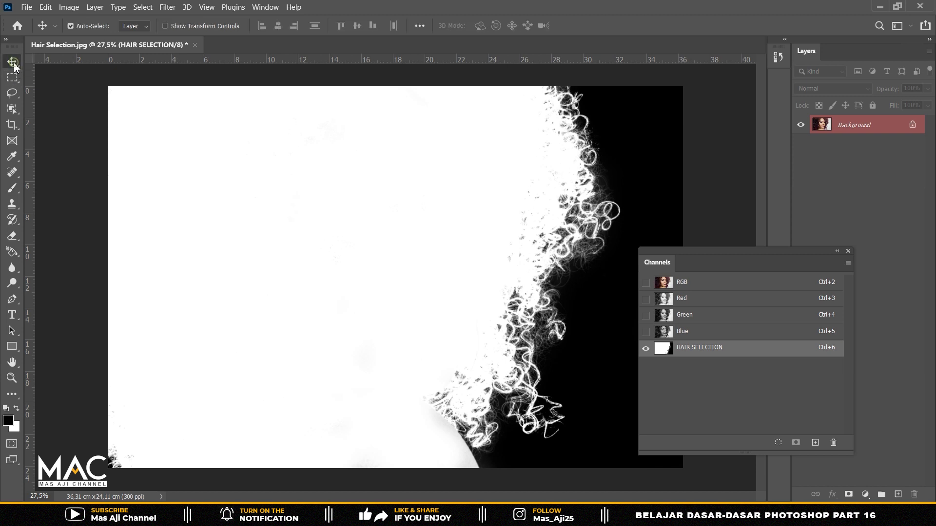
click(646, 283)
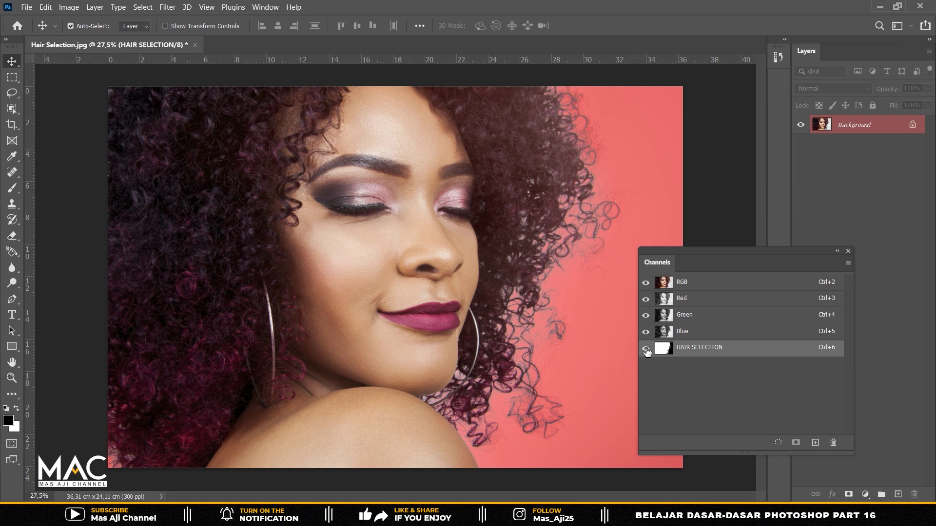
click(646, 348)
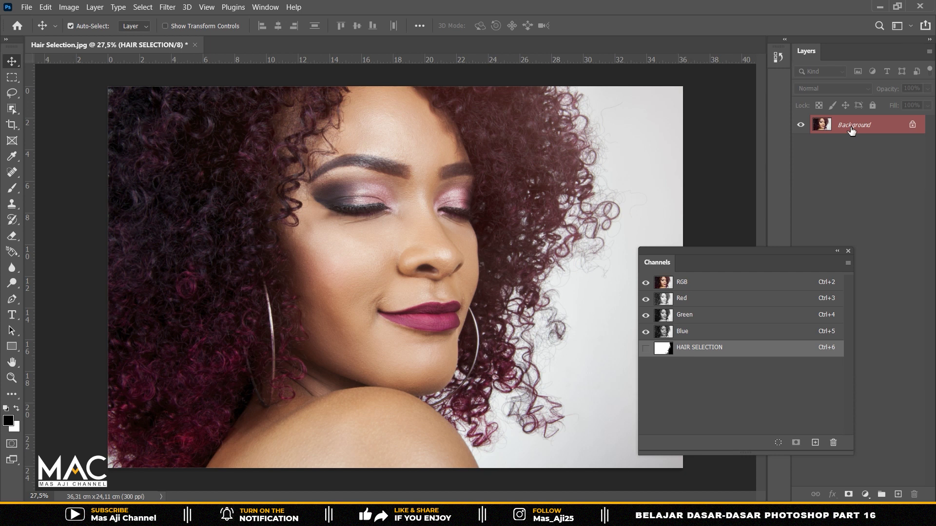
key(ctrl+j)
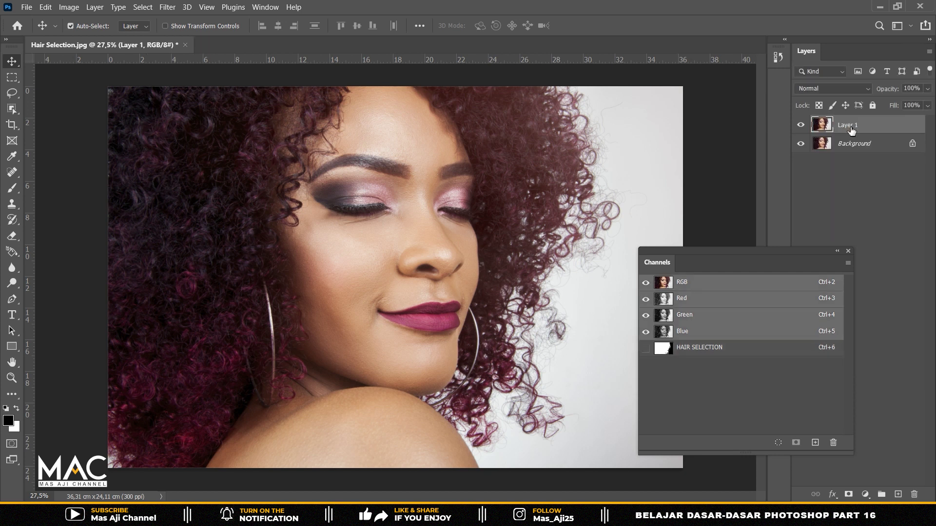
Load HAIR SELECTION as a selection, mask Layer 1 with it, and hide Background.
click(142, 7)
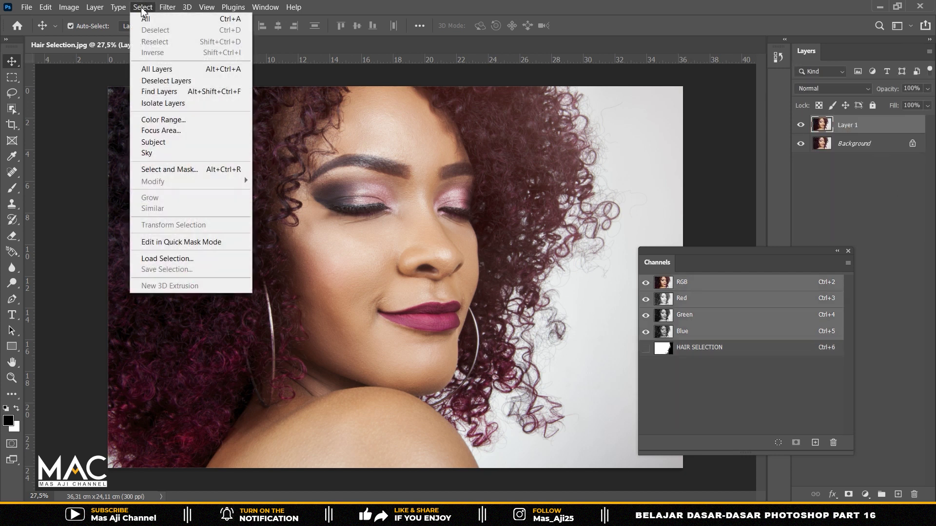
click(207, 259)
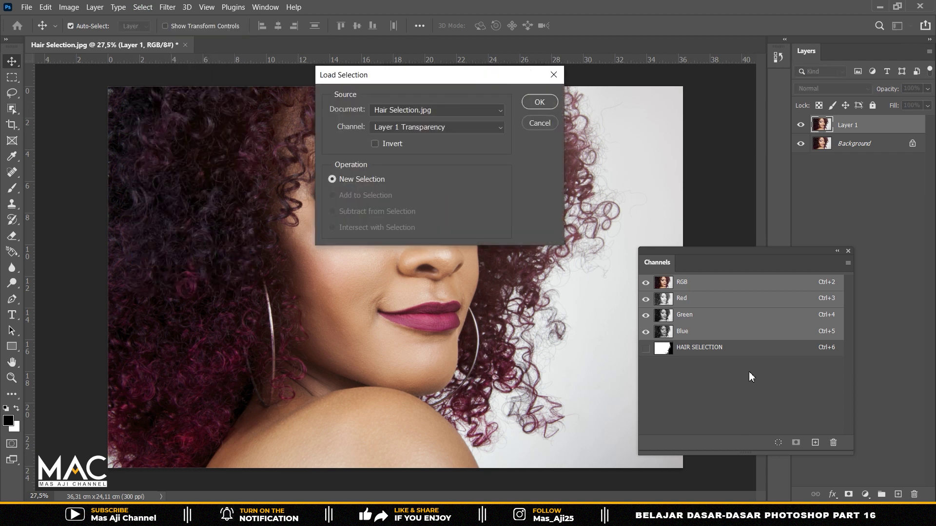
click(482, 127)
click(418, 161)
click(540, 101)
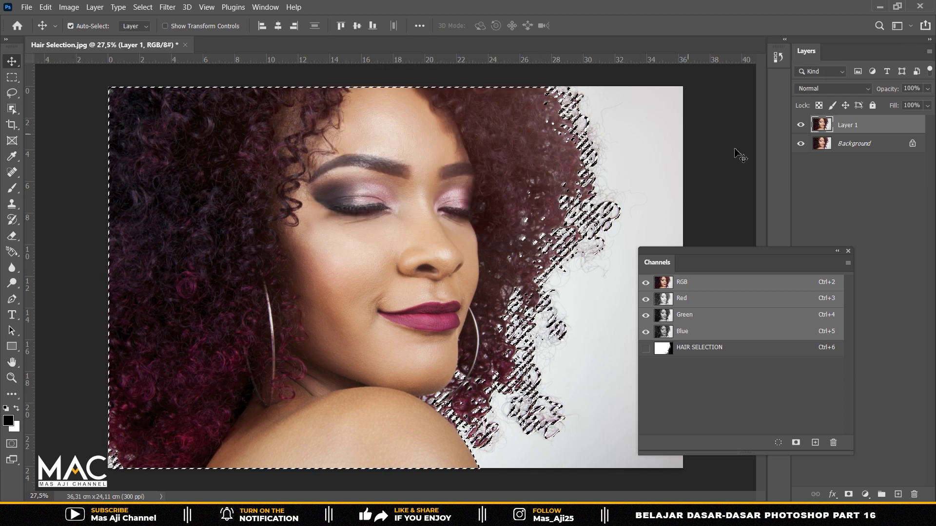
click(848, 252)
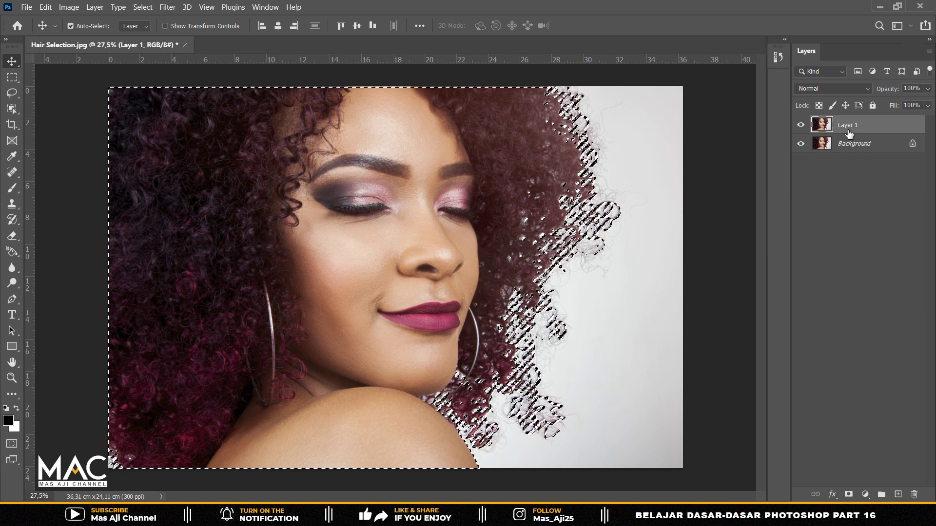
click(849, 494)
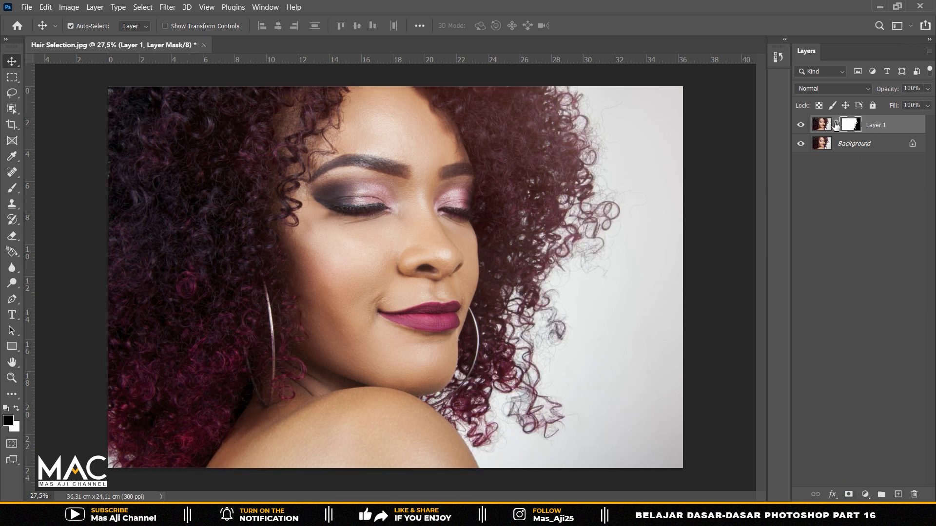
click(801, 145)
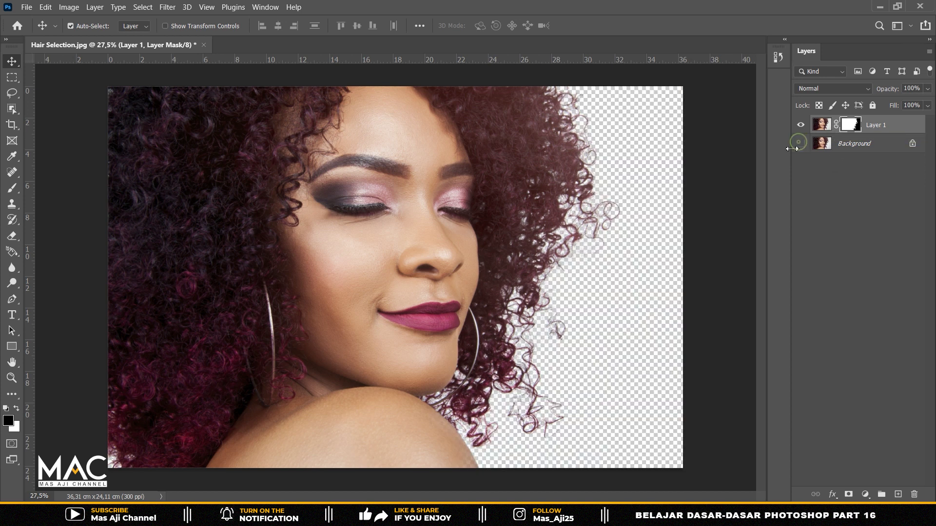
click(856, 146)
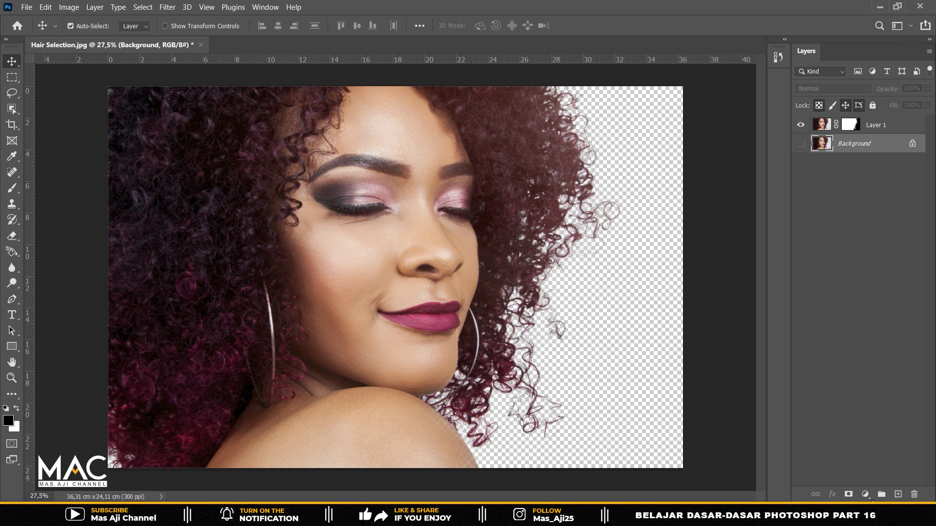
Add a Solid Color fill of forehead skin tone #d8b8a3, then reselect Layer 1.
click(865, 494)
click(861, 289)
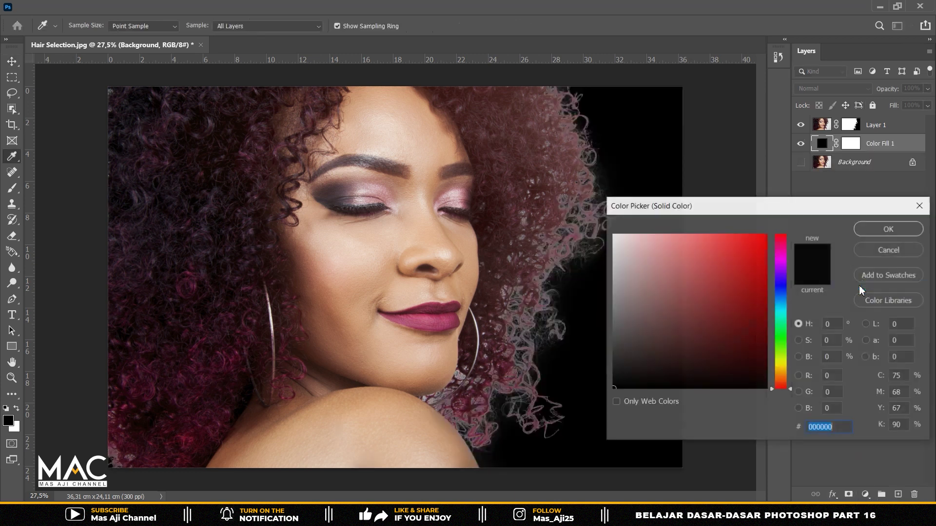
click(404, 112)
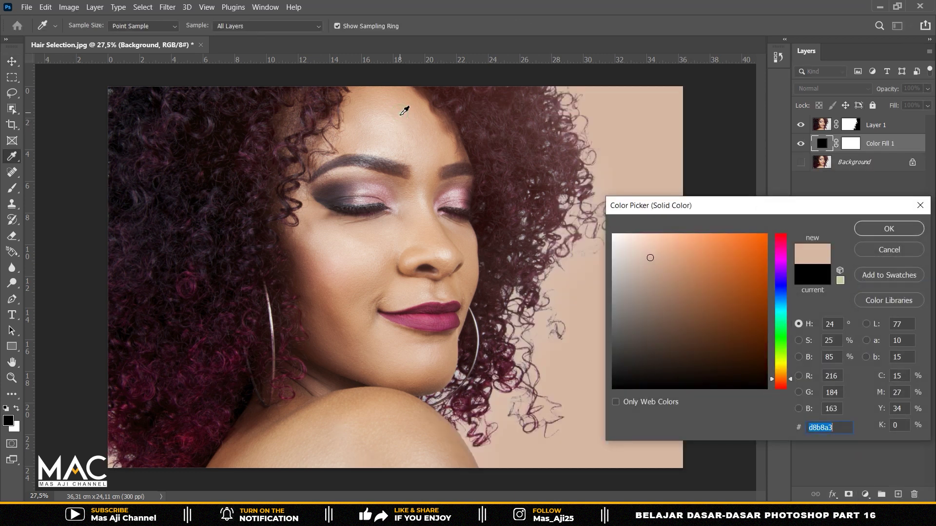
click(883, 230)
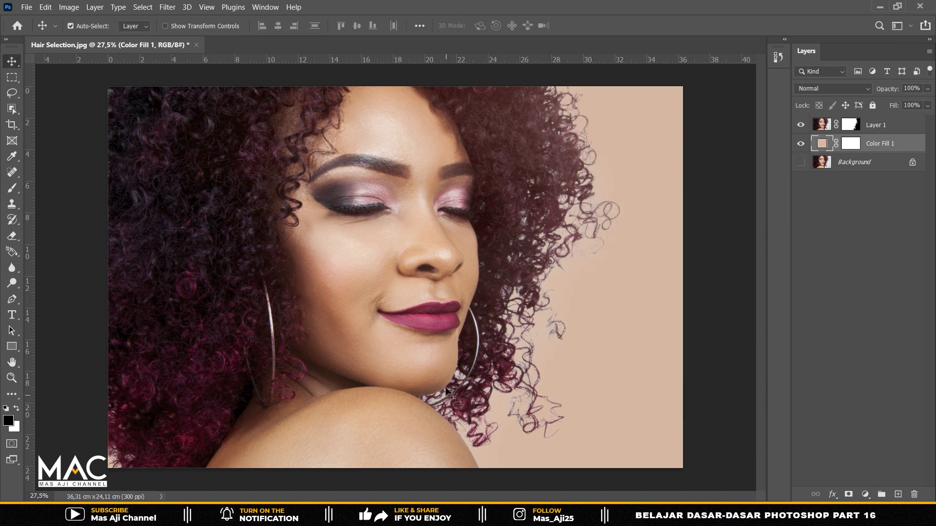
click(876, 127)
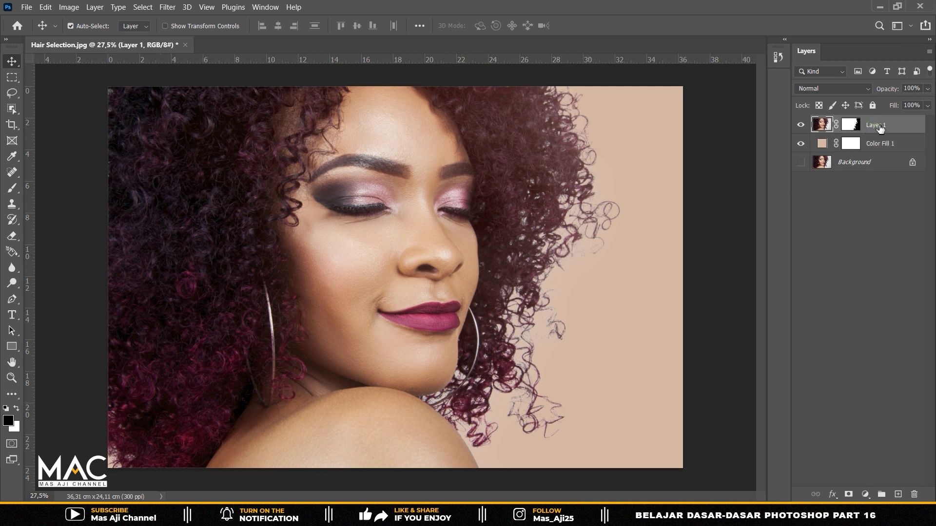
Duplicate Layer 1, convert it to a smart object, rasterize it, and apply Remove White Matte.
key(ctrl+j)
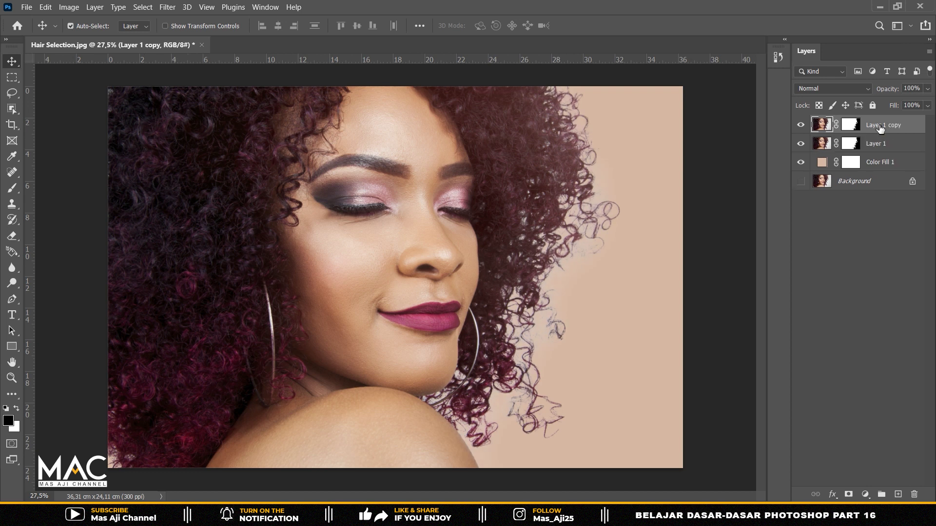
right_click(880, 128)
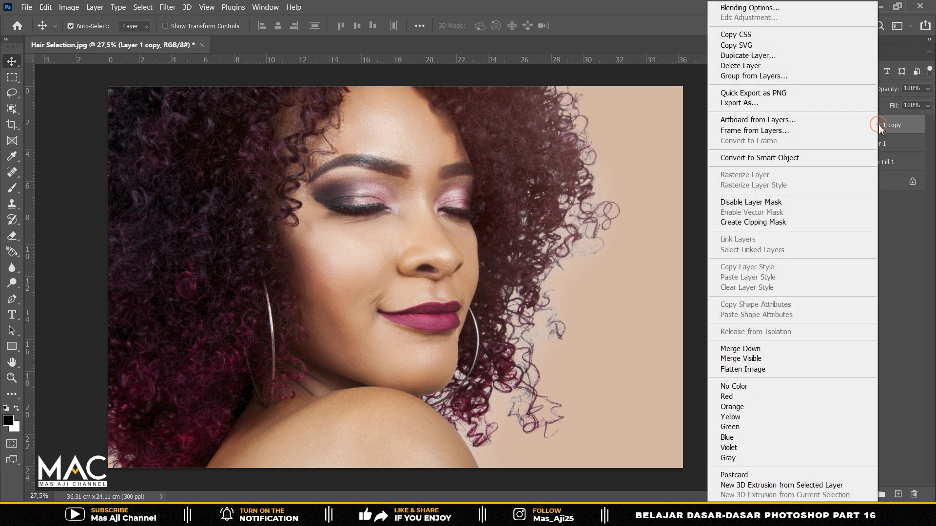
click(802, 158)
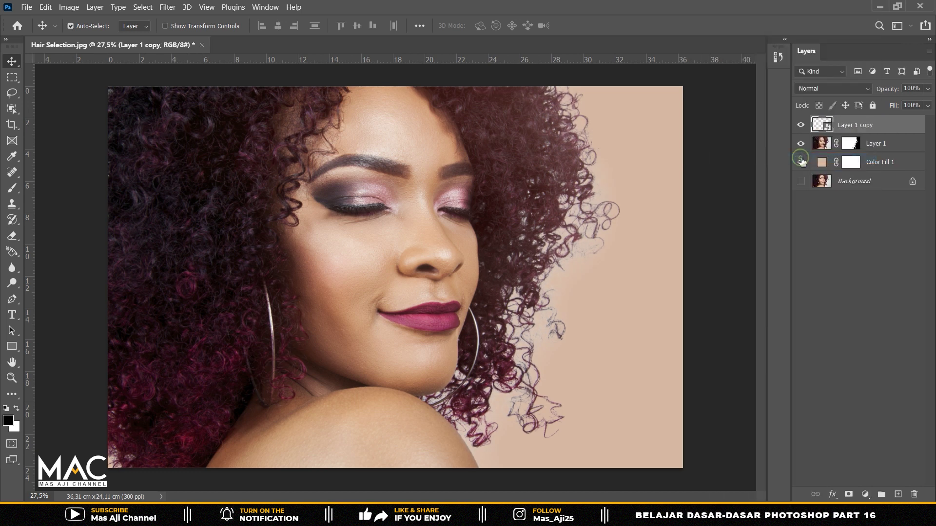
right_click(854, 129)
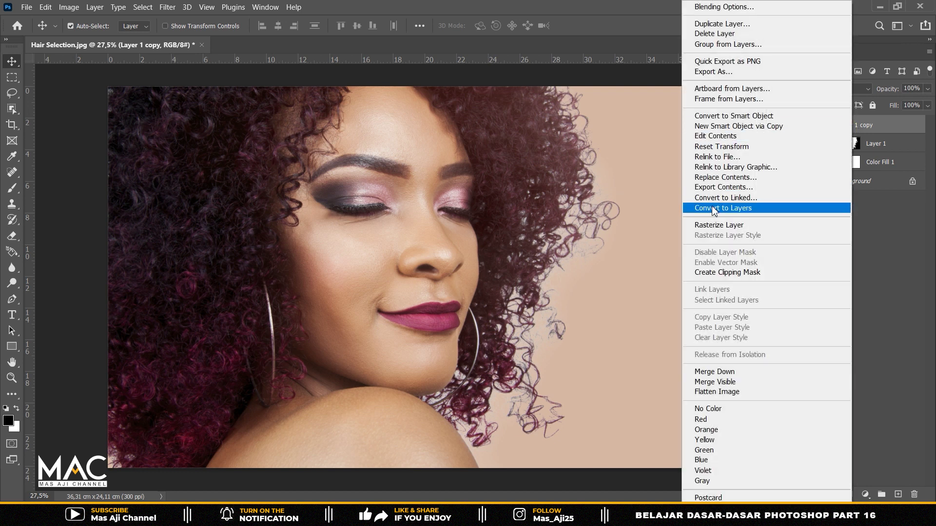
click(742, 225)
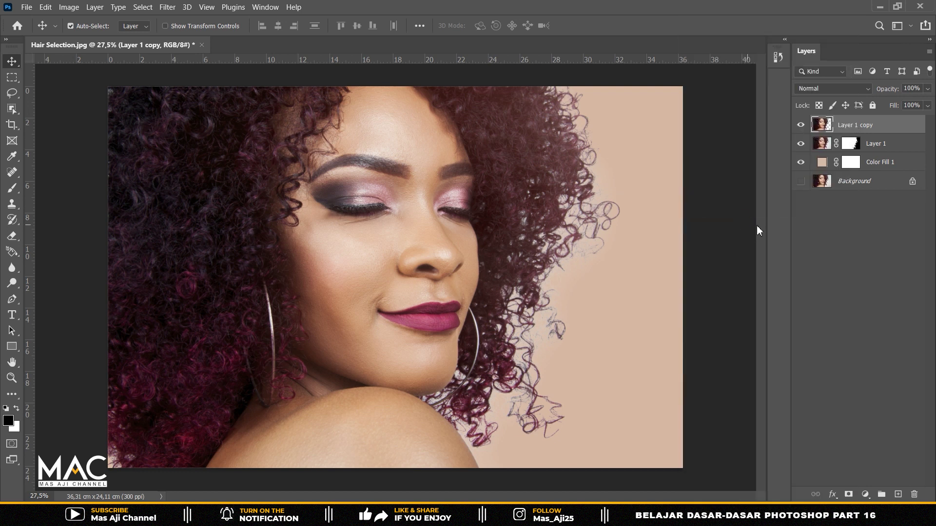
click(96, 8)
mouse_move(146, 460)
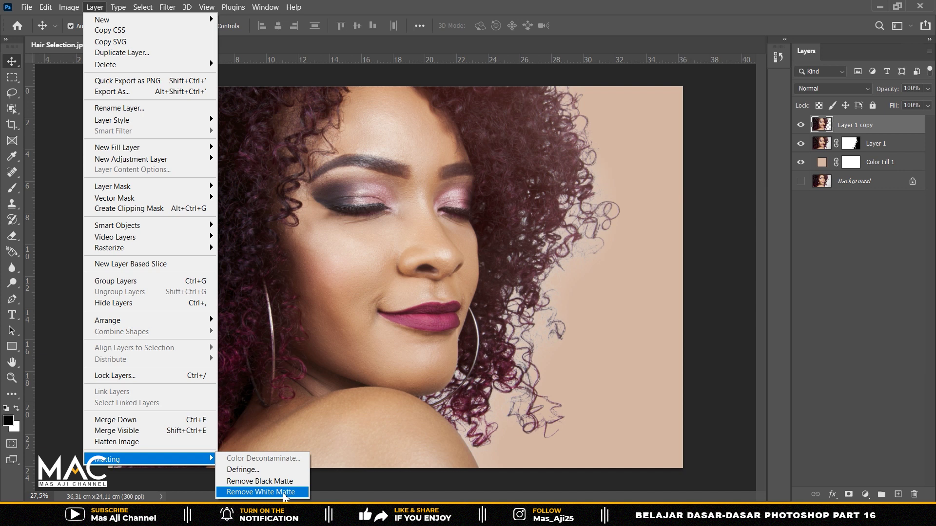
click(284, 492)
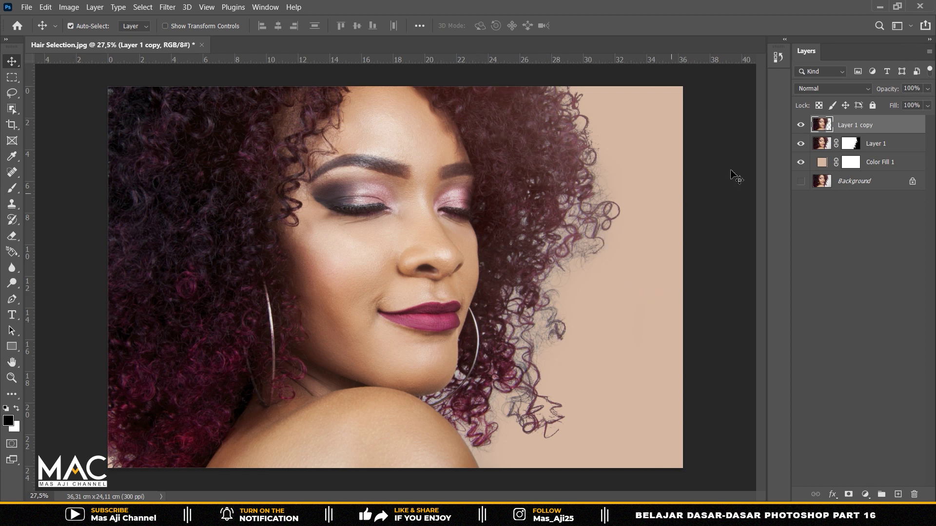
Change the Color Fill 1 background to cyan from the Swatches panel.
click(266, 6)
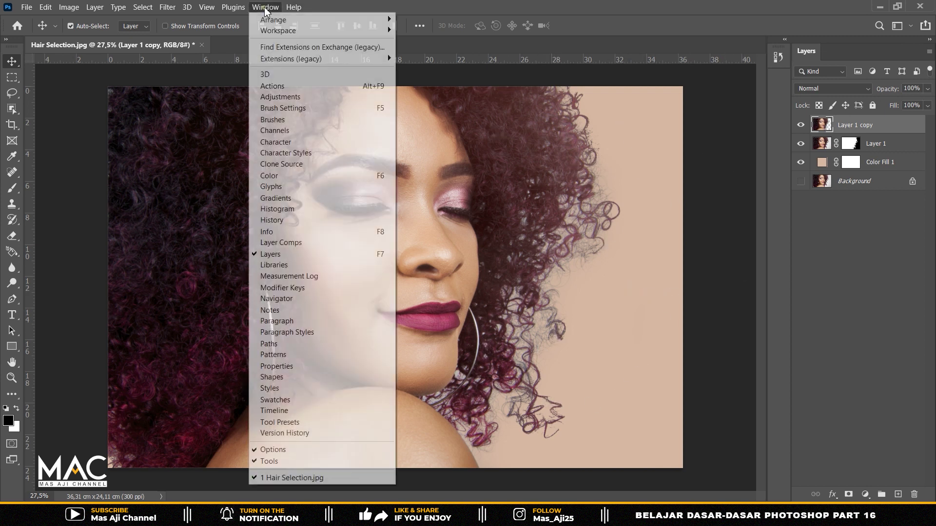
click(287, 400)
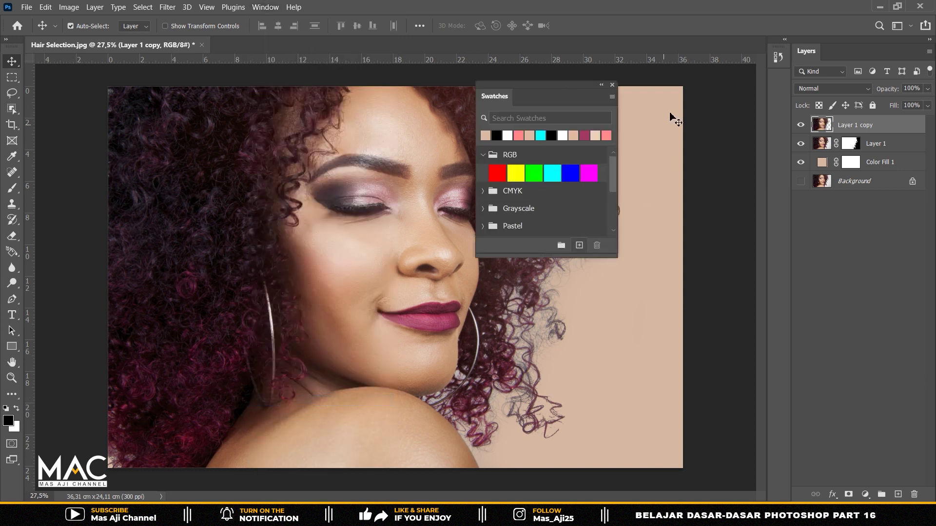
click(823, 164)
double_click(822, 163)
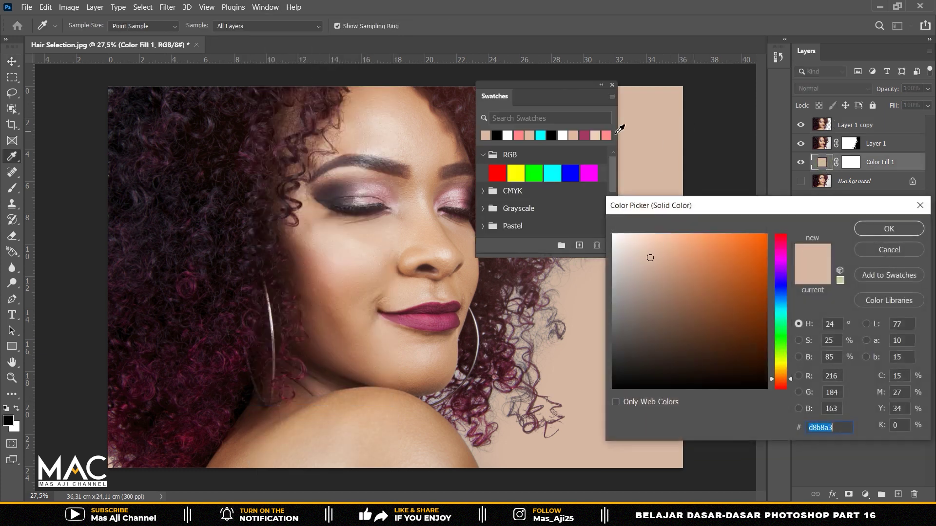
click(554, 171)
click(884, 229)
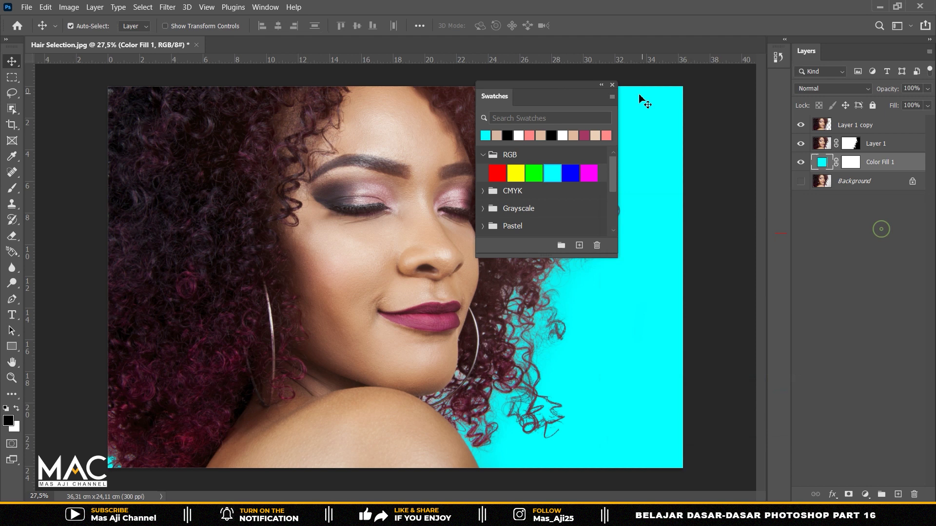
click(612, 84)
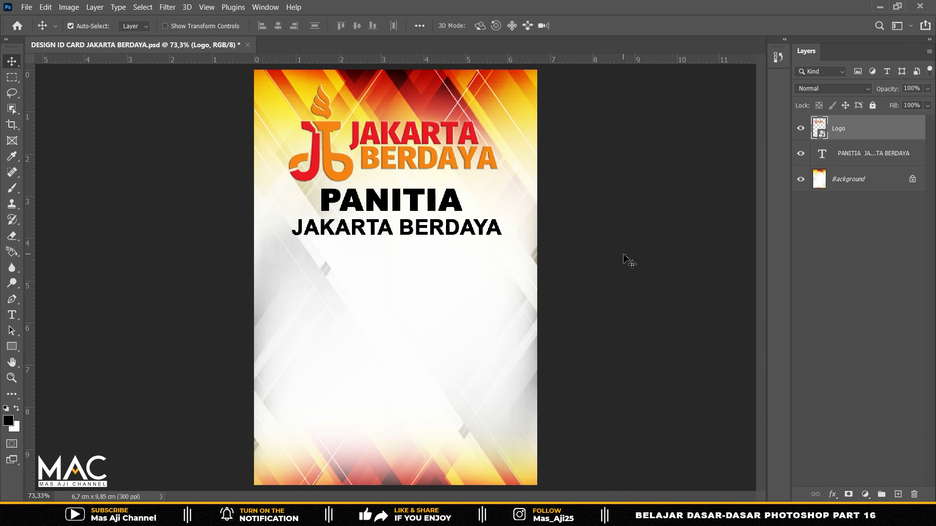
Open the Image menu on the Jakarta Berdaya ID card design and close it unchanged.
click(69, 7)
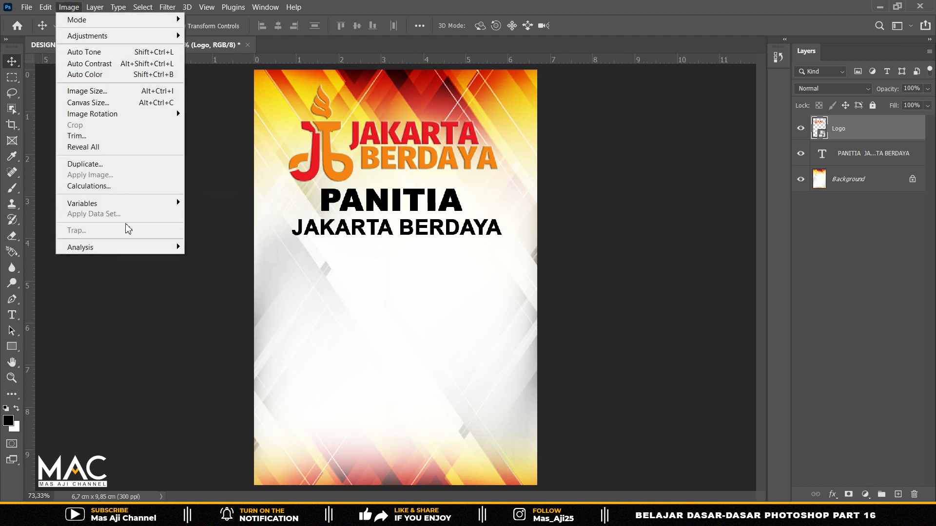
click(362, 199)
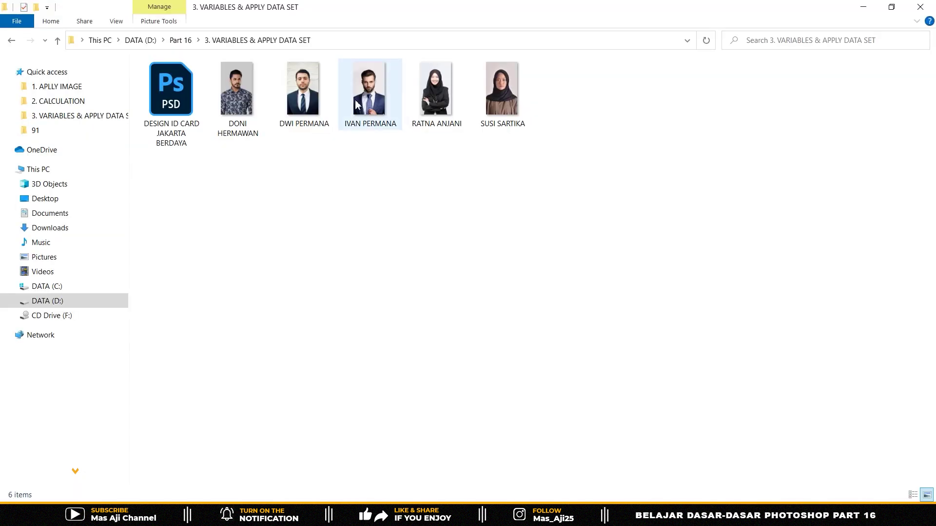
Drag-select the five portrait photos in the 3. VARIABLES & APPLY DATA SET folder.
drag(236, 161, 546, 61)
Clear the selection and re-select the five portrait photos, totalling 1,75 MB.
click(231, 171)
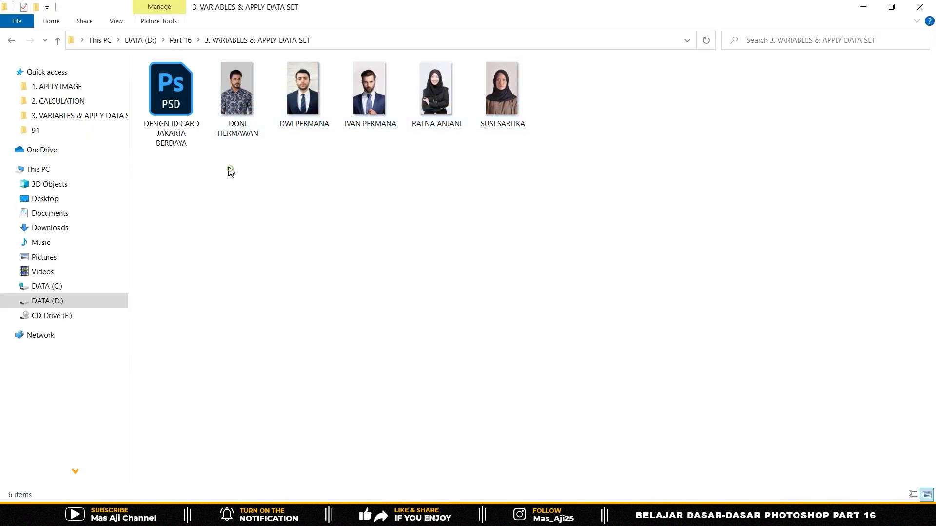
drag(230, 172, 534, 60)
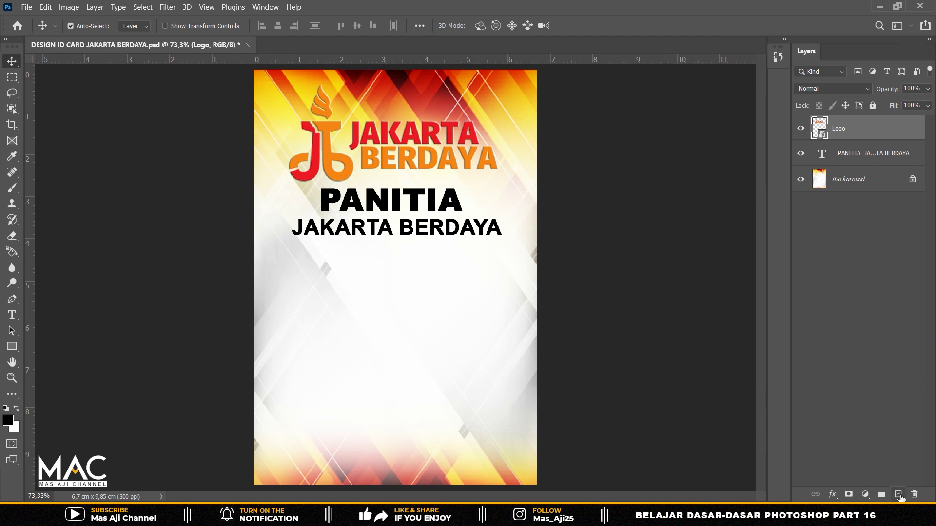
On a new layer, draw a 3,49 cm square photo box below the PANITIA heading and fill it pink #ff8585.
click(898, 495)
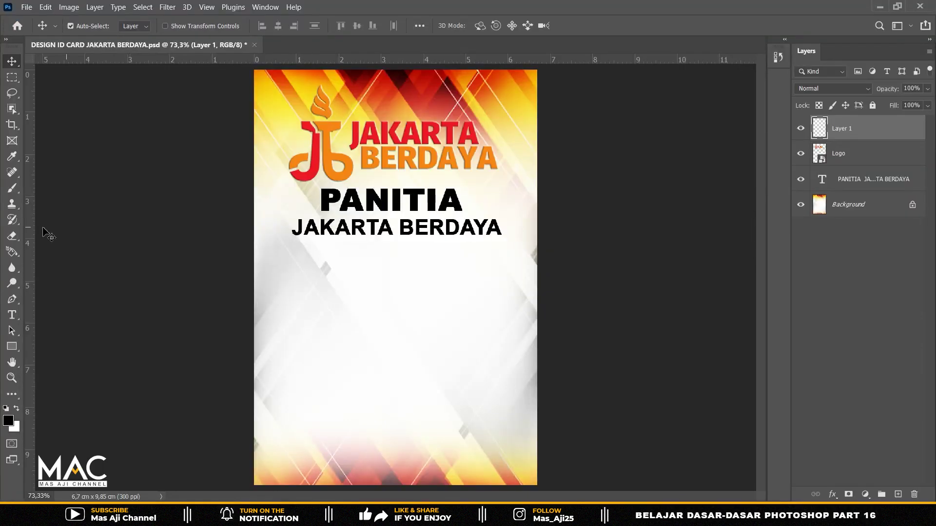
click(13, 349)
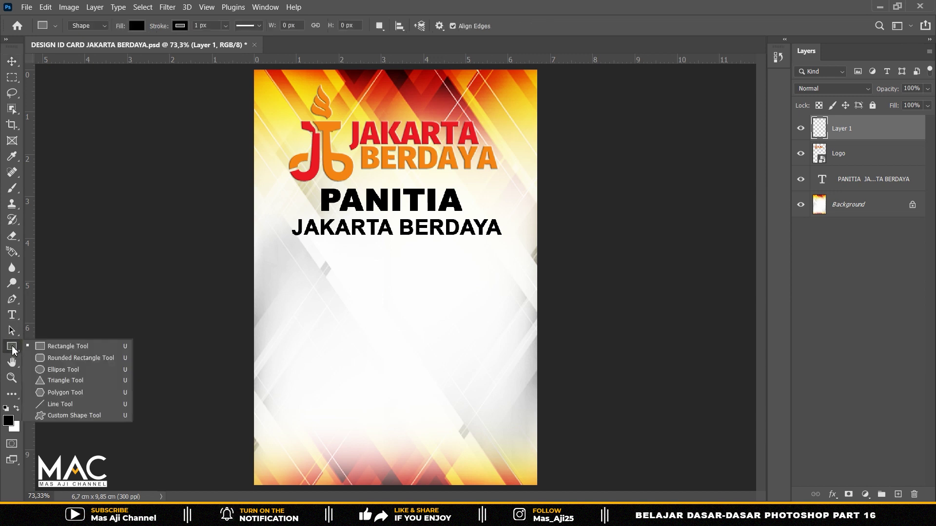
click(82, 345)
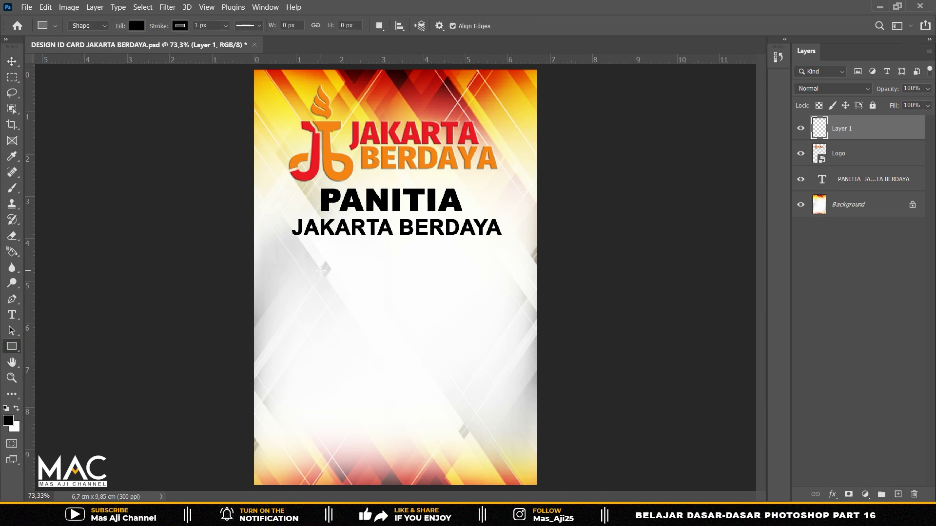
drag(322, 268, 498, 414)
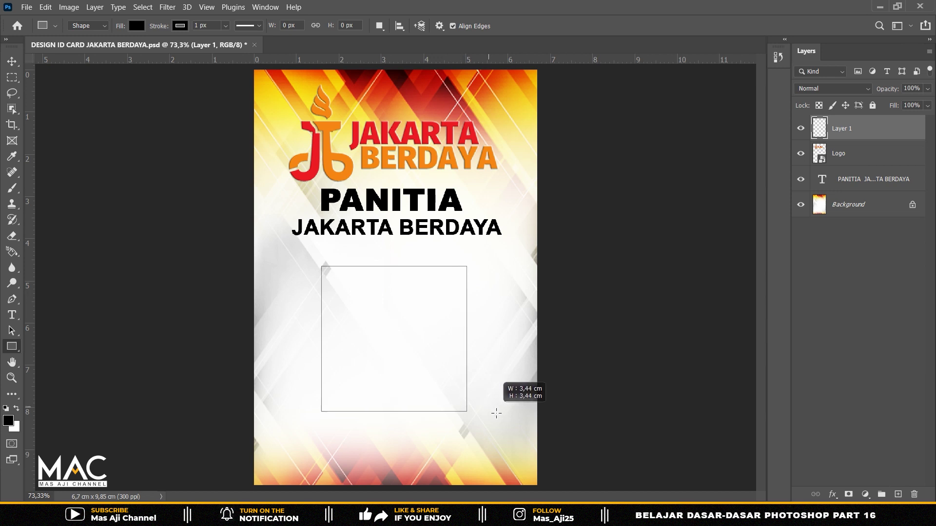
key(v)
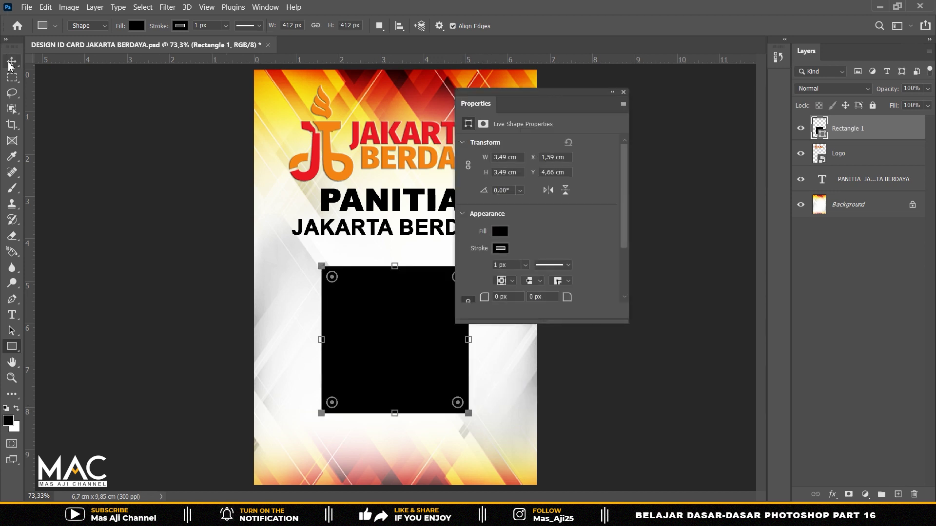
click(623, 92)
drag(411, 330, 409, 320)
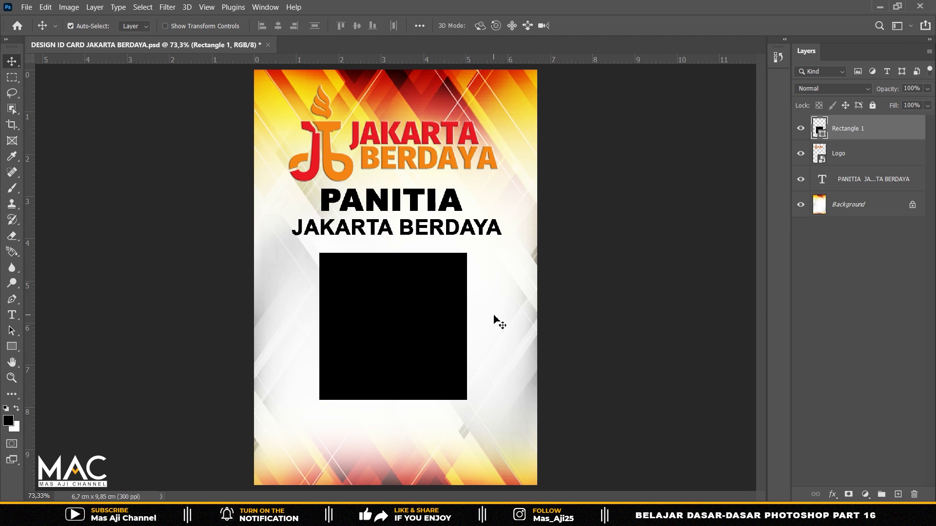
key(Up)
key(Up)
key(Up)
key(Up)
key(Up)
key(Up)
key(Up)
key(Up)
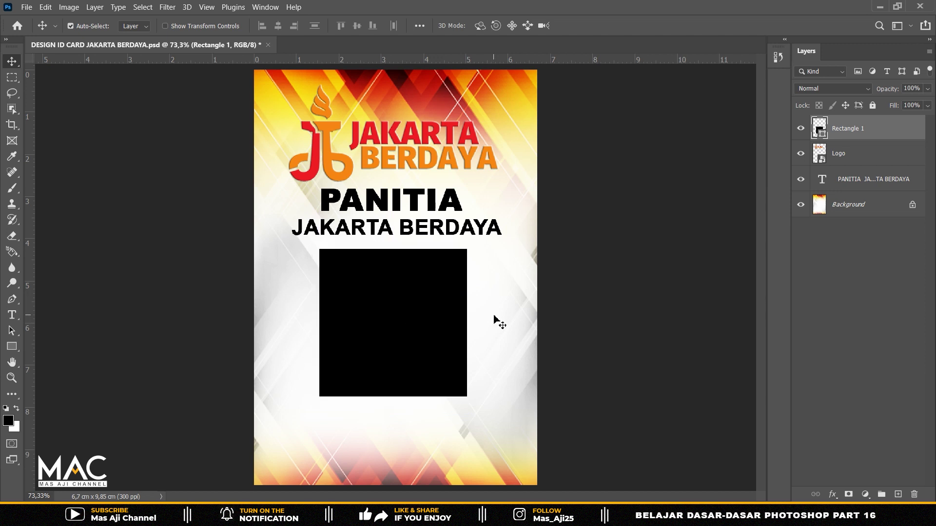
double_click(821, 130)
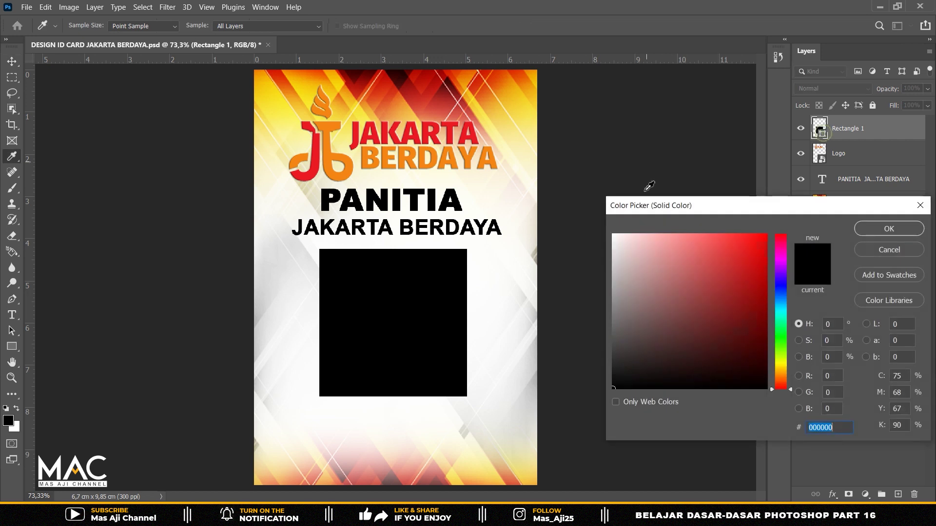
click(687, 235)
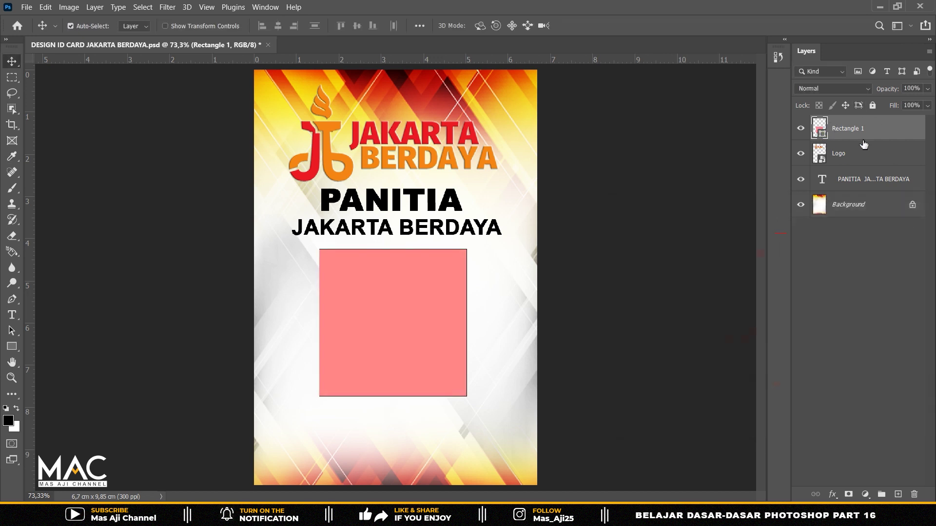
Rename the rectangle layer to Kotak and give it a black 8 px inside Stroke.
double_click(852, 128)
text(Kotak)
key(Return)
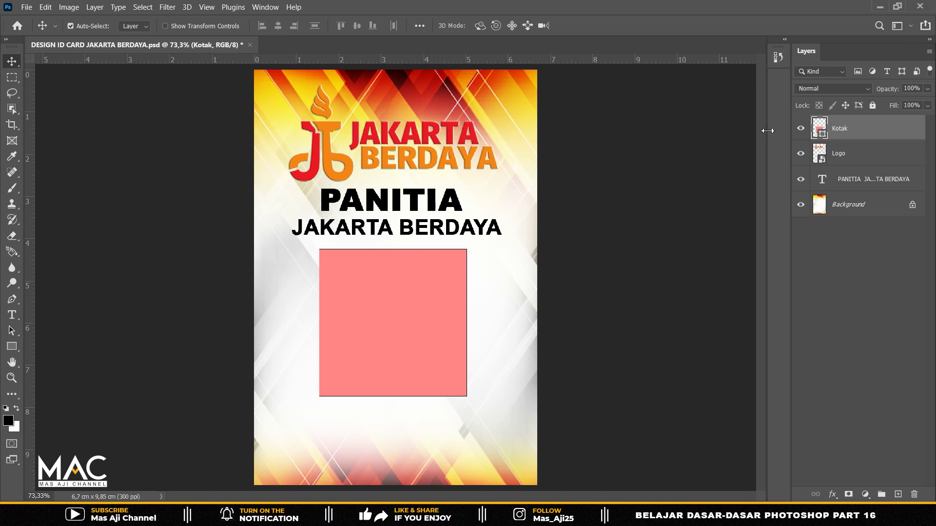
click(834, 499)
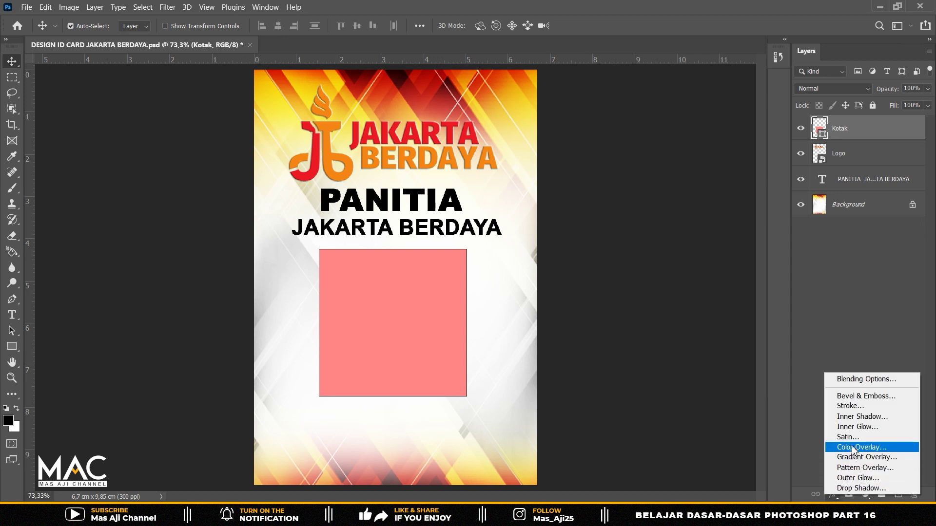
click(850, 406)
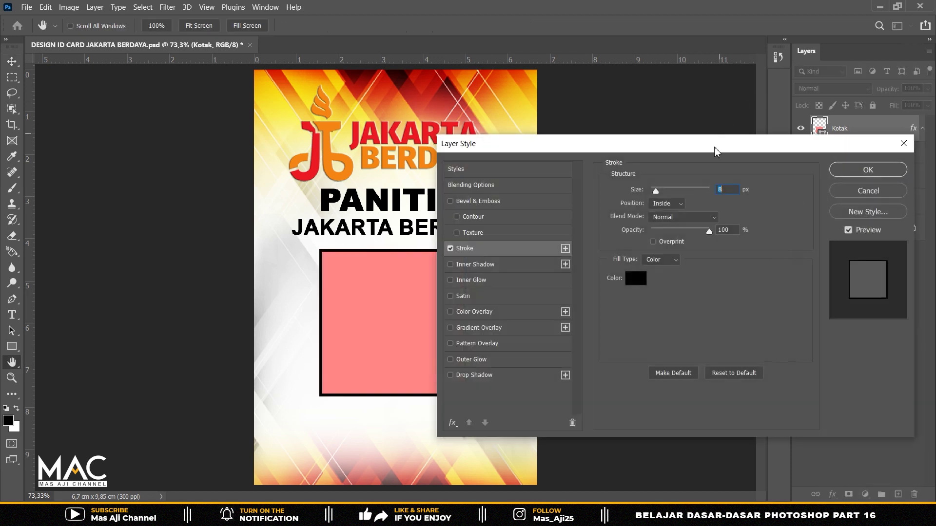
click(864, 170)
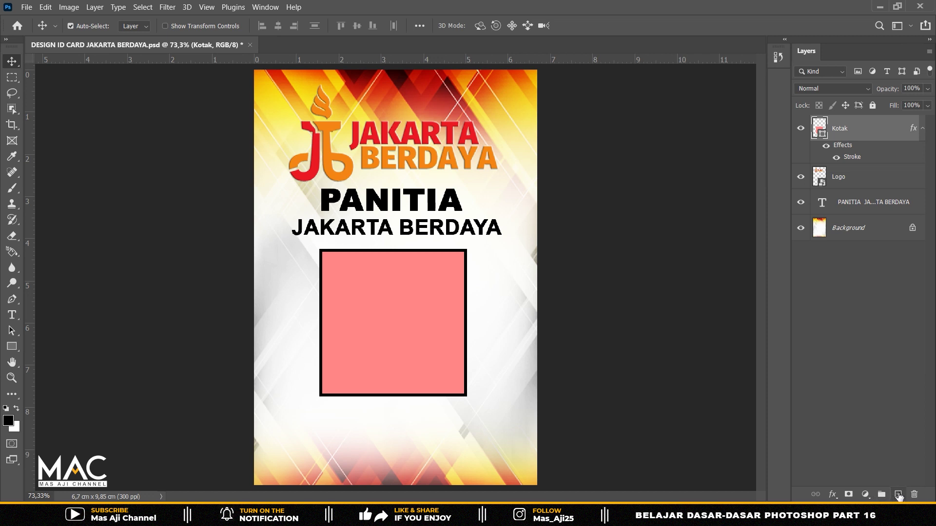
On a new layer, type the sample member's name below the pink photo box.
click(899, 496)
click(19, 316)
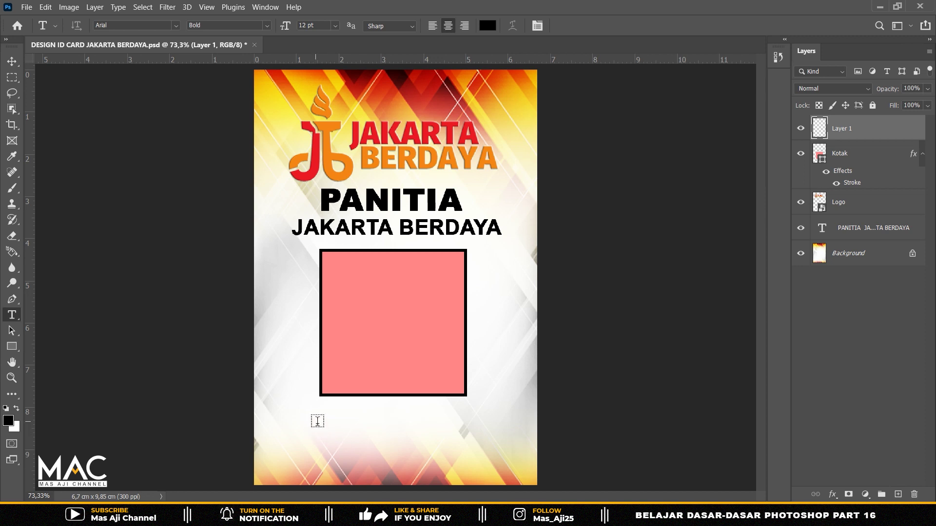
click(318, 421)
key(BackSpace)
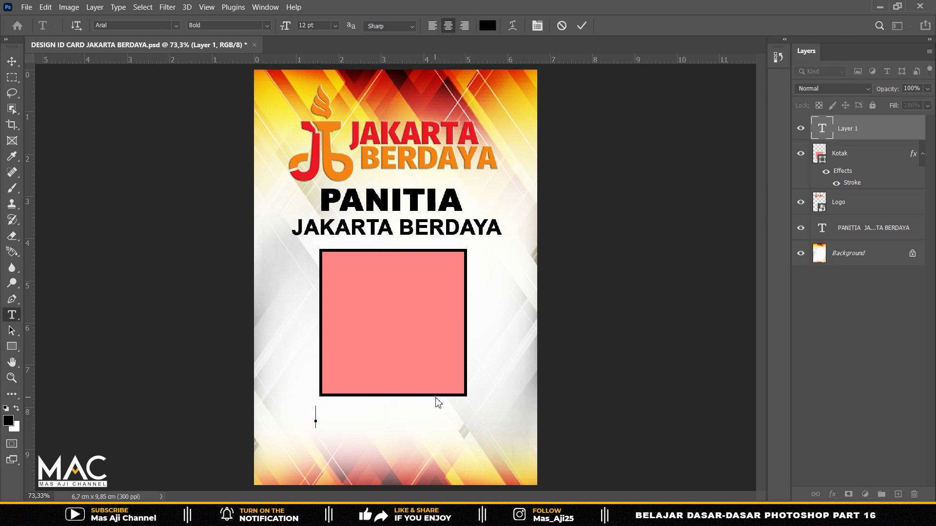
text(DWI PERMANA)
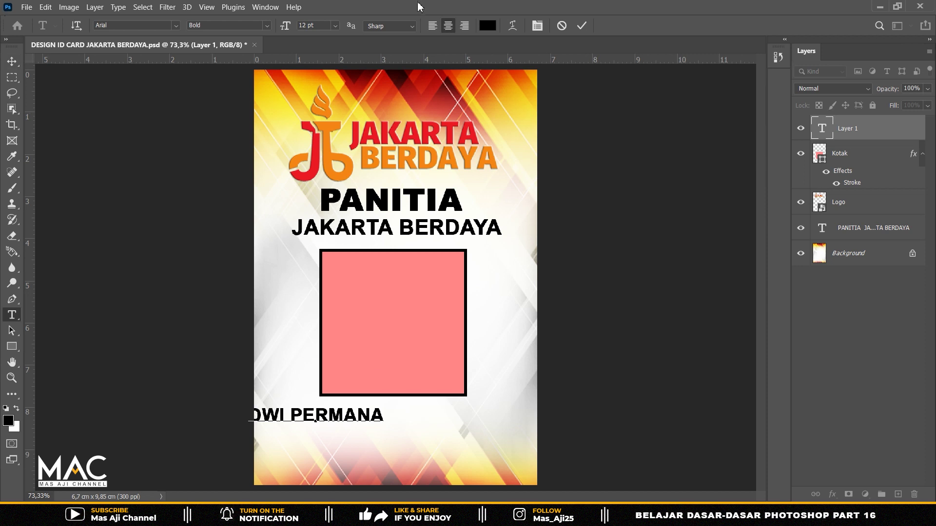
click(12, 61)
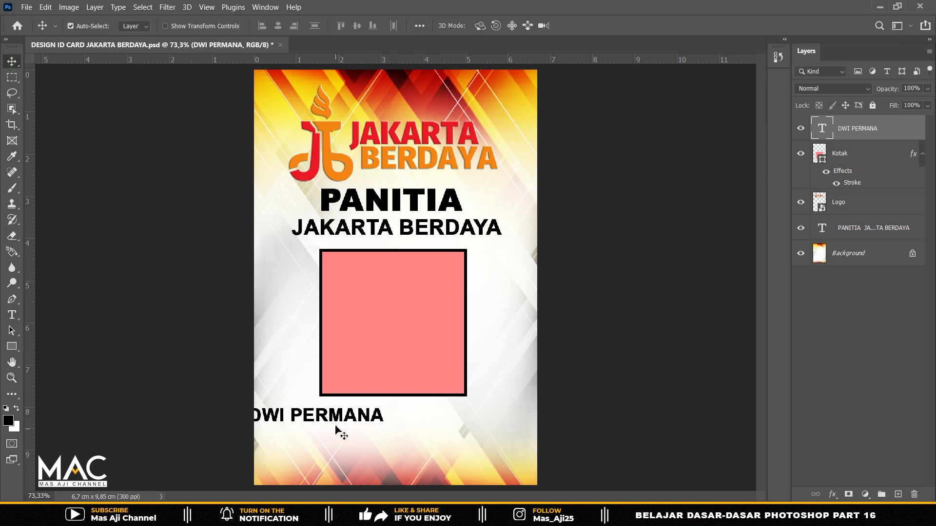
Centre the name under the box, scale it to 129%, and rename its layer NAMA.
drag(339, 431, 409, 424)
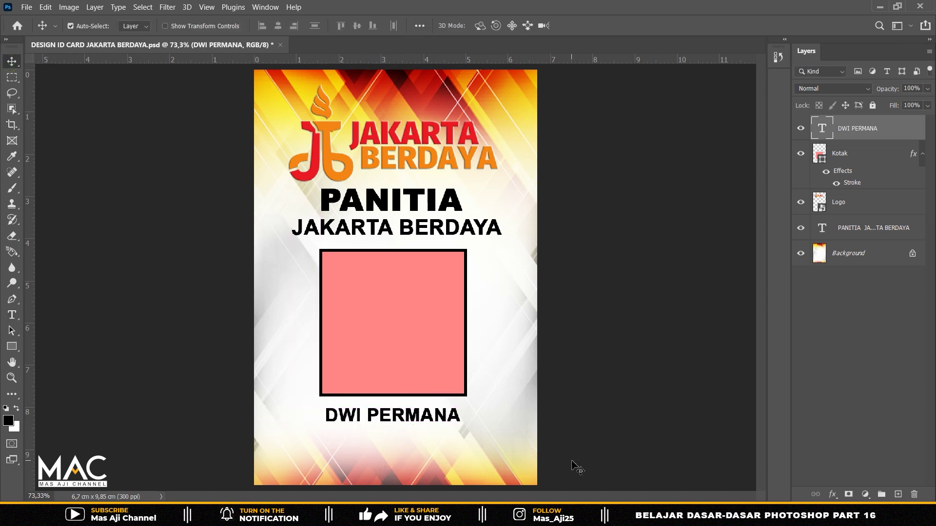
key(ctrl+t)
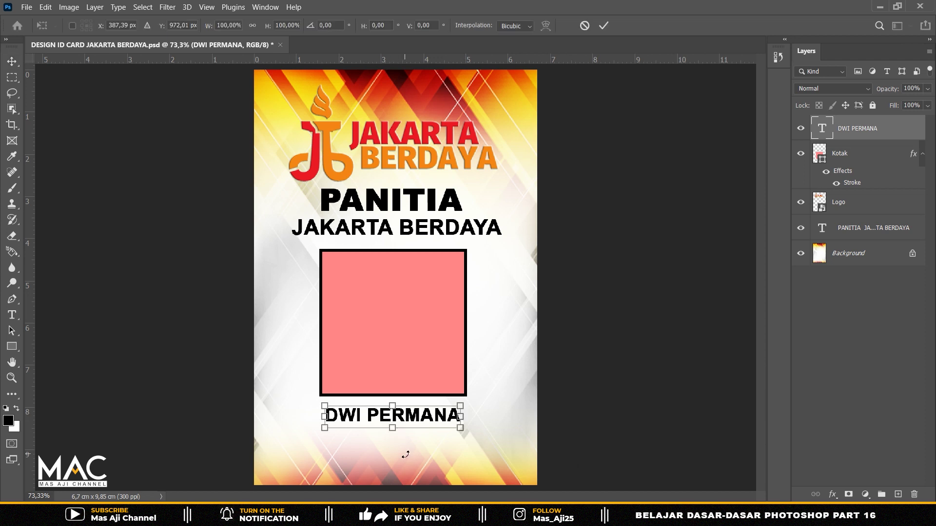
drag(325, 406, 304, 403)
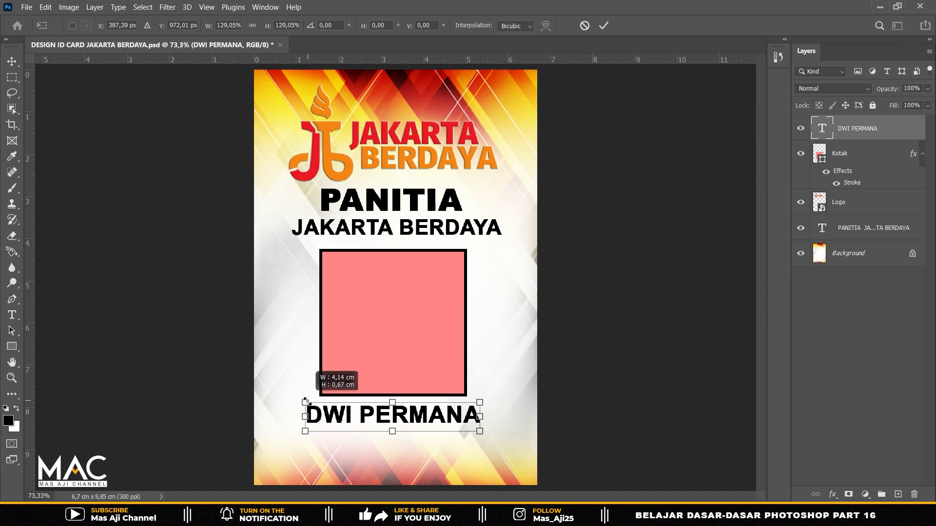
drag(420, 415, 416, 421)
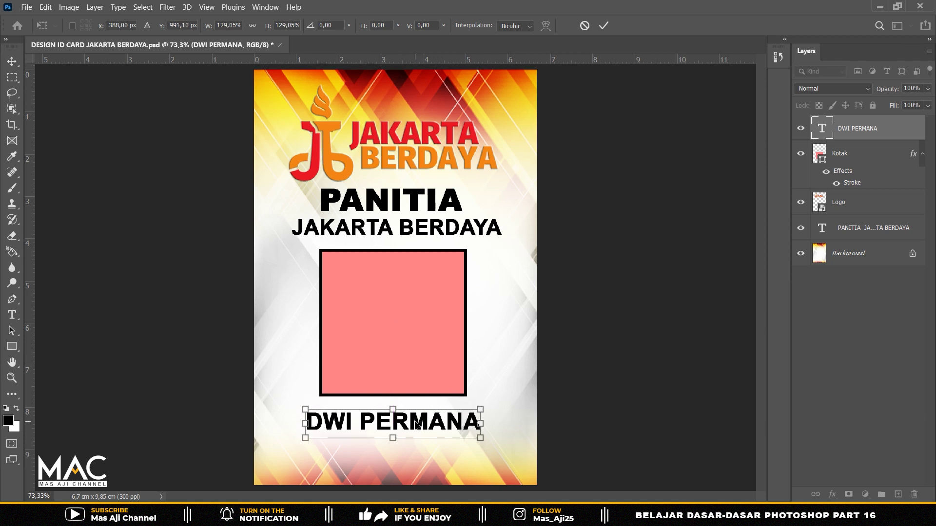
key(Return)
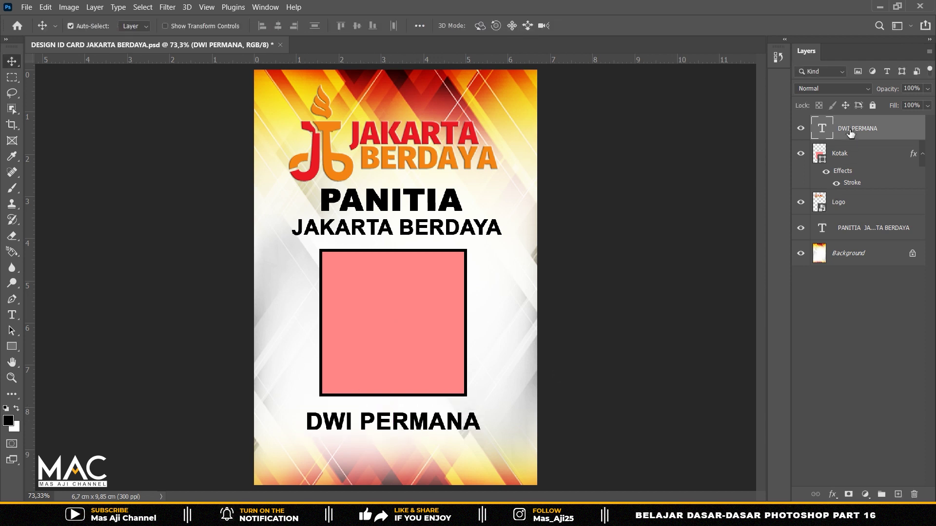
double_click(851, 130)
key(BackSpace)
text(NAMA)
key(Return)
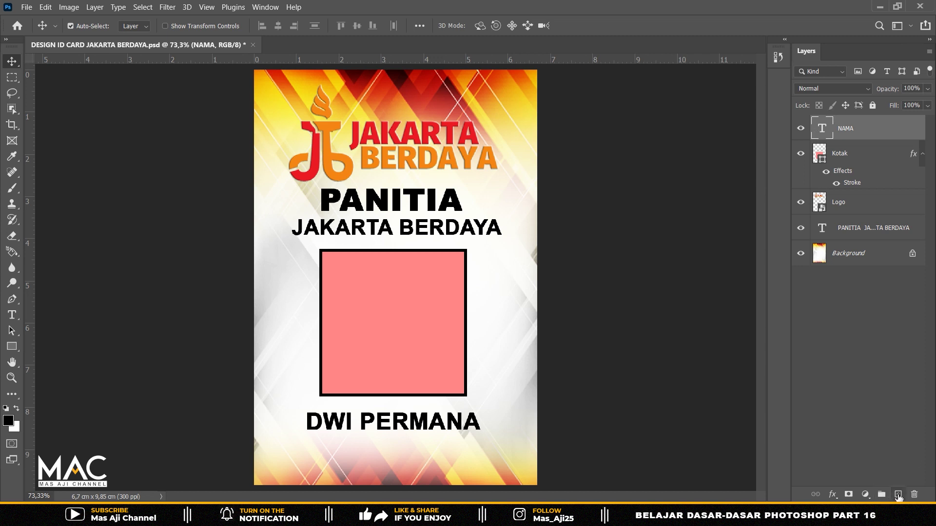
On a new layer, type the 'ID Number:' line with a sample ID near the card bottom.
click(898, 495)
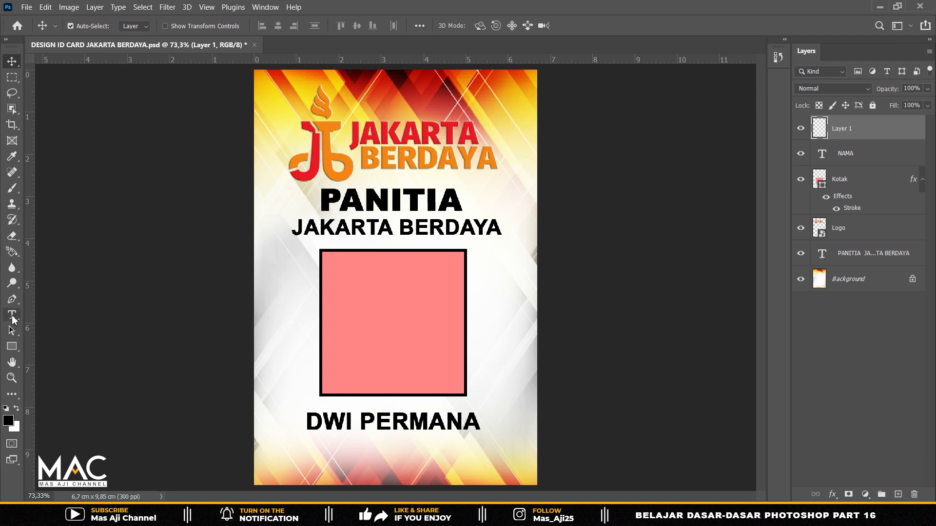
click(12, 316)
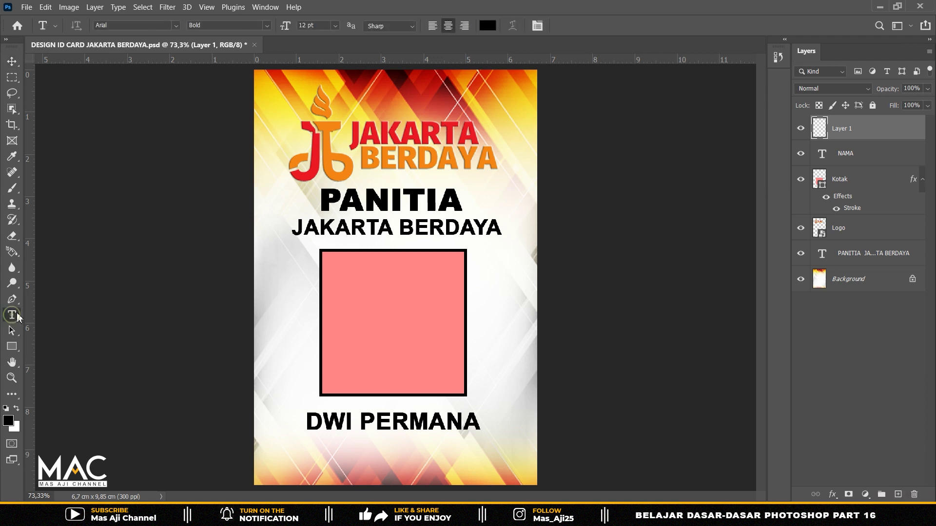
click(298, 461)
text(ID. Numbera)
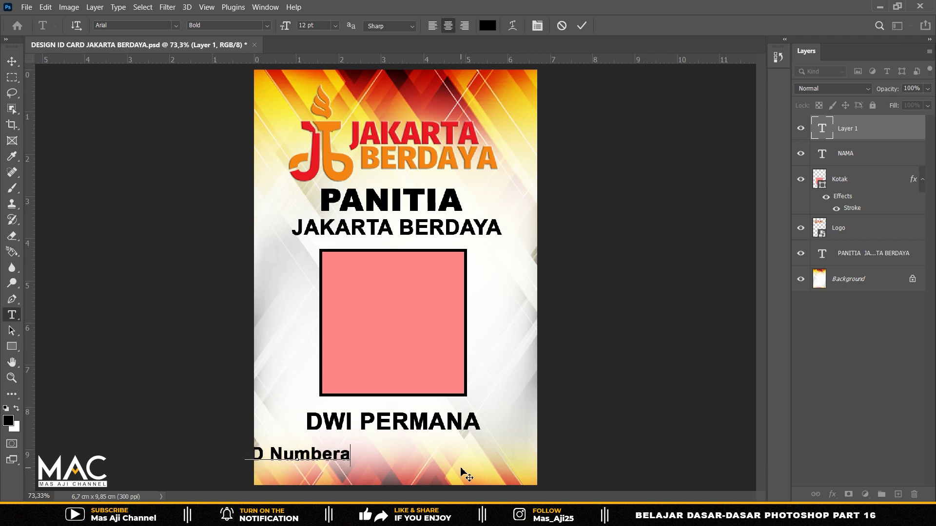
key(BackSpace)
text(:)
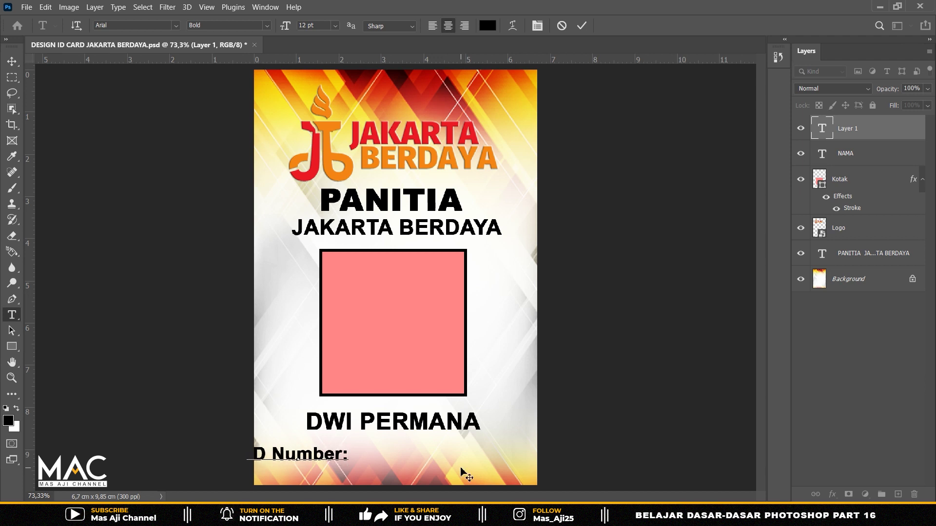
text( 5901)
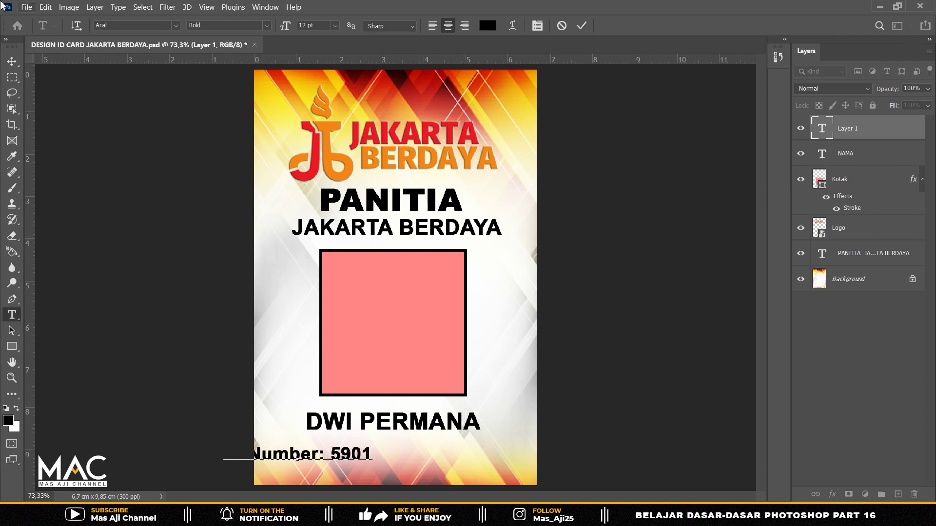
click(11, 61)
Place the ID line under the name and add a vertical guide through the pink box's centre.
drag(295, 459, 387, 452)
key(Left)
key(Left)
key(Left)
key(Up)
key(Up)
key(Up)
key(Up)
key(Up)
key(Up)
key(Up)
key(Up)
click(395, 343)
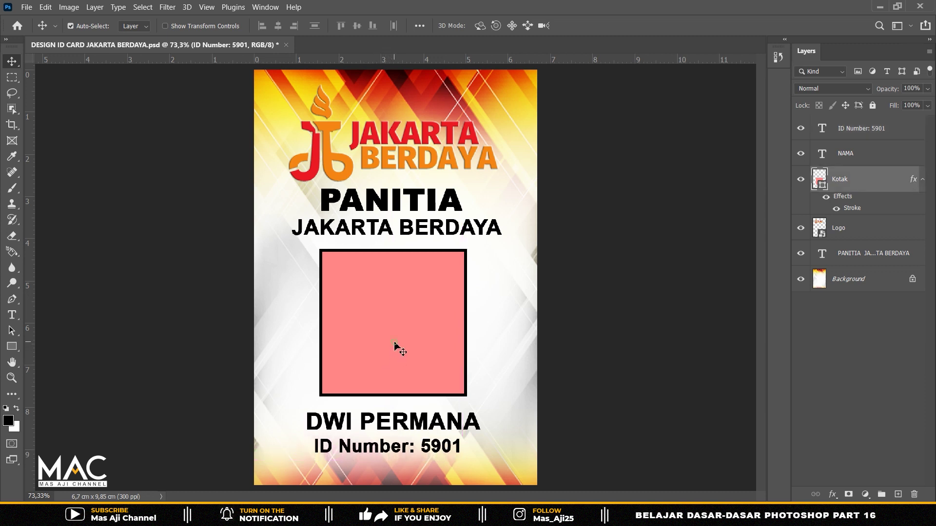
key(ctrl+t)
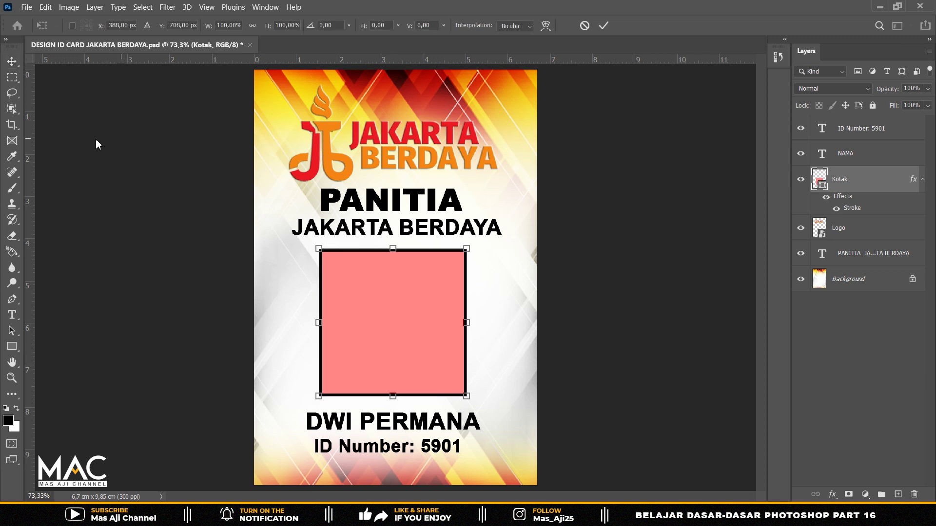
drag(31, 163, 397, 270)
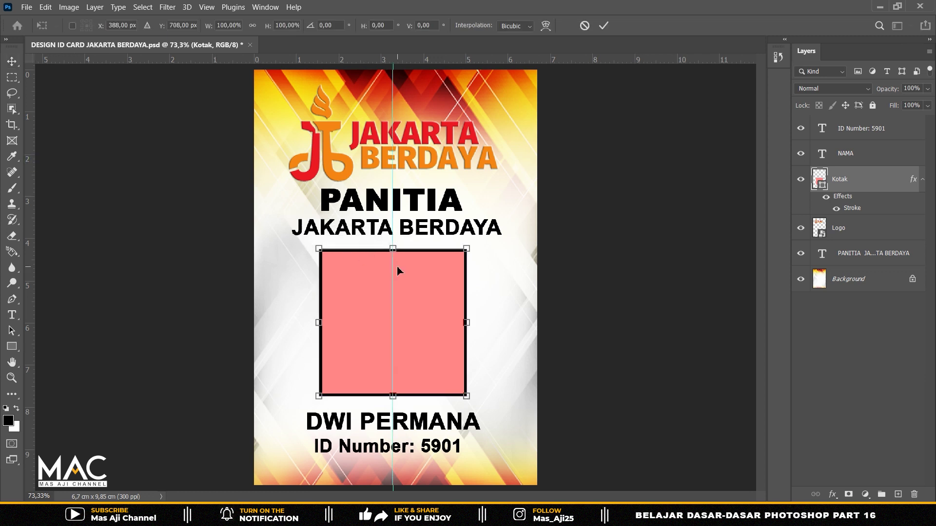
key(Return)
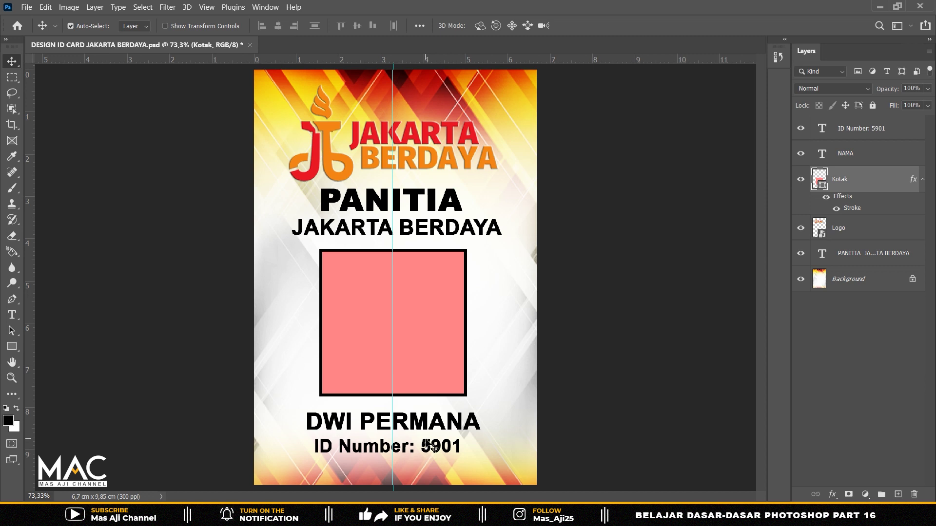
click(427, 444)
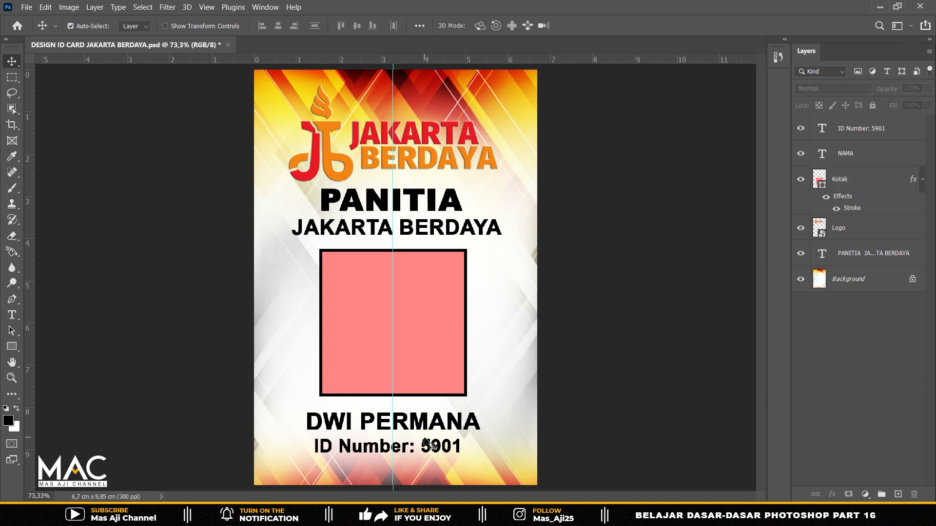
Shift the ID number text onto the centre guide and rename its layer IDNUMBER.
click(839, 130)
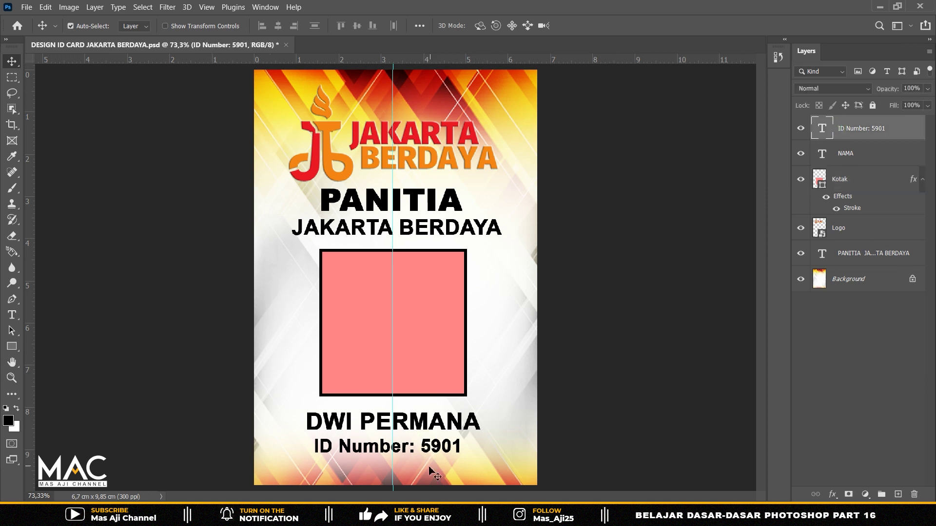
key(ctrl+t)
key(Right)
key(Right)
key(Right)
key(Right)
key(Right)
key(Right)
key(Right)
key(Right)
key(Right)
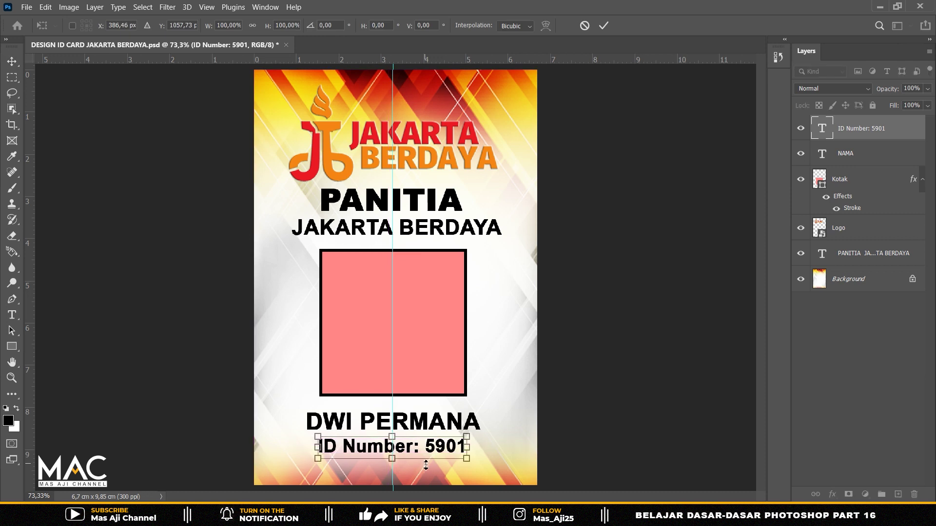
key(Return)
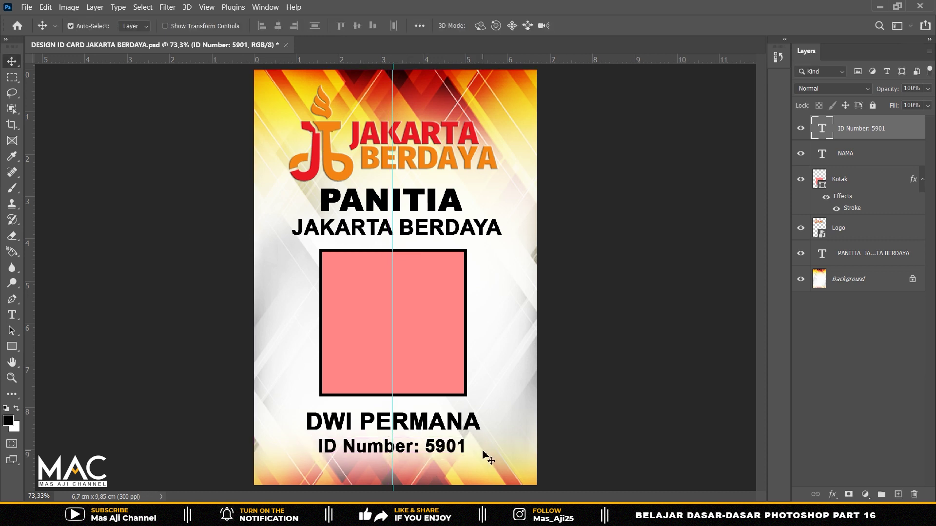
double_click(851, 130)
key(BackSpace)
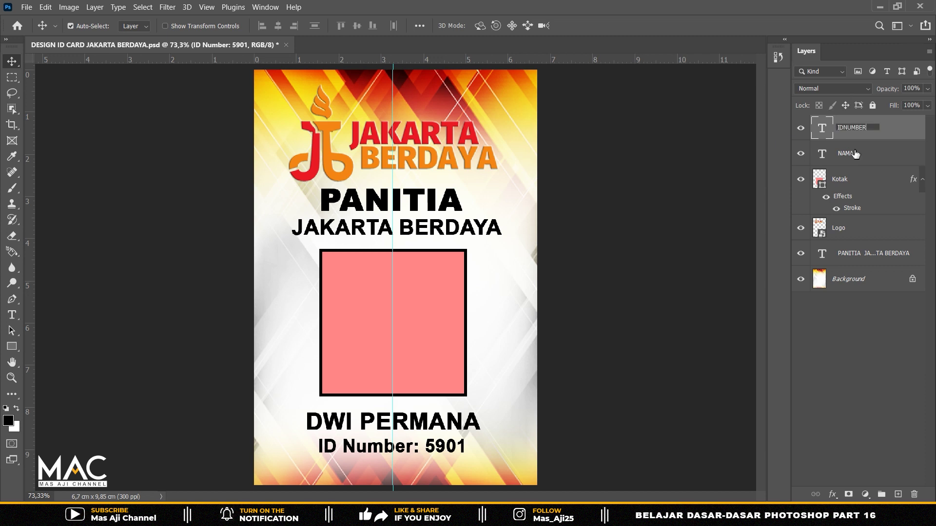
text(IDNUMBER)
key(Return)
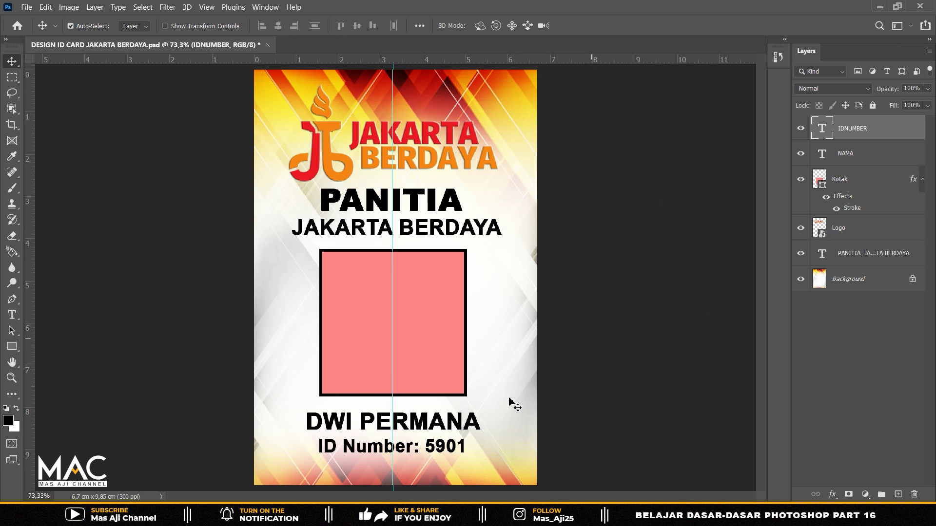
click(296, 515)
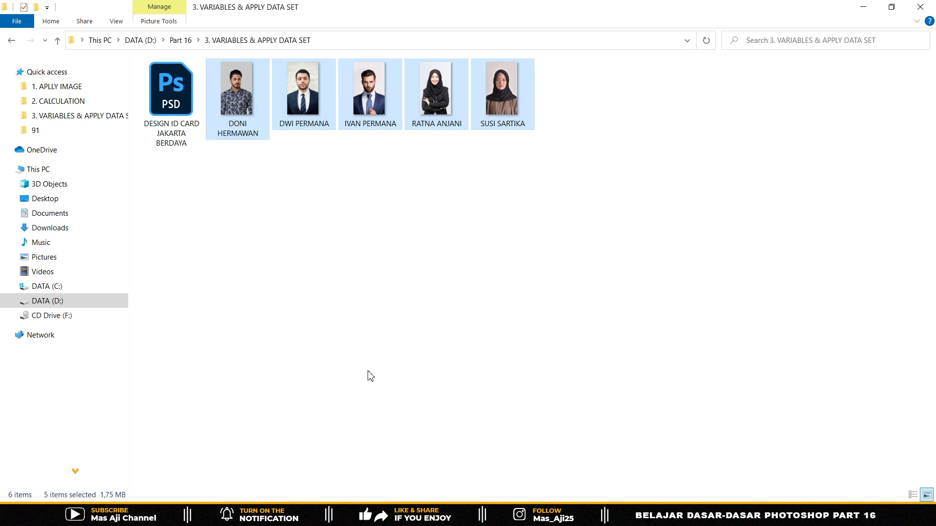
key(alt+Tab)
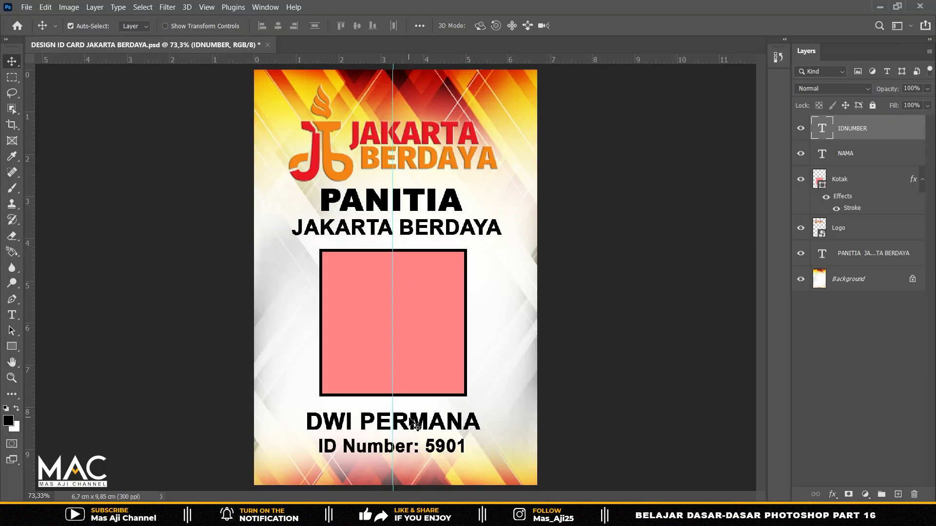
key(alt+Tab)
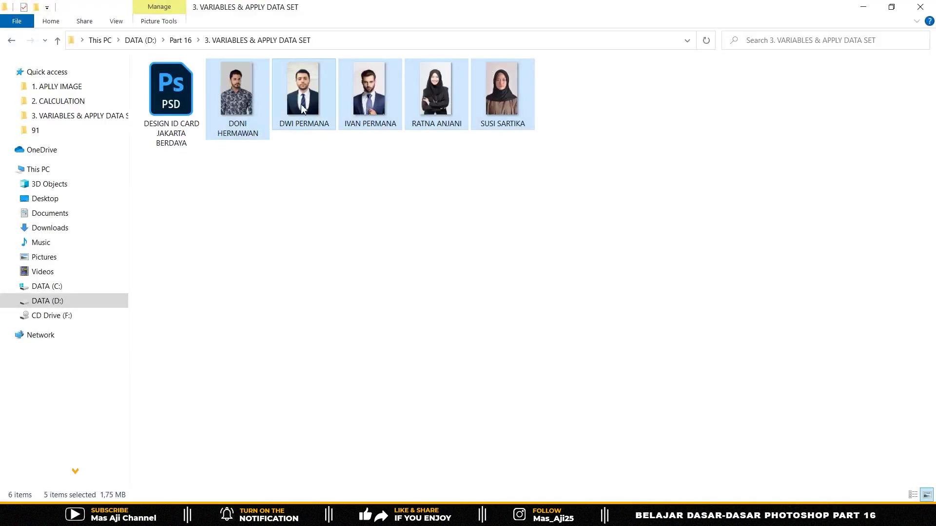
key(alt+Tab)
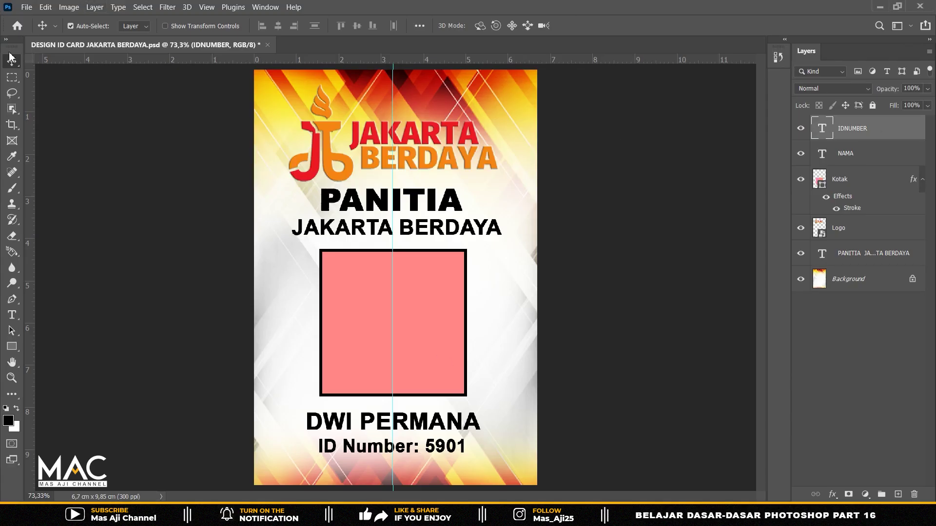
Place the sample member's portrait photo into the card.
click(27, 7)
click(78, 237)
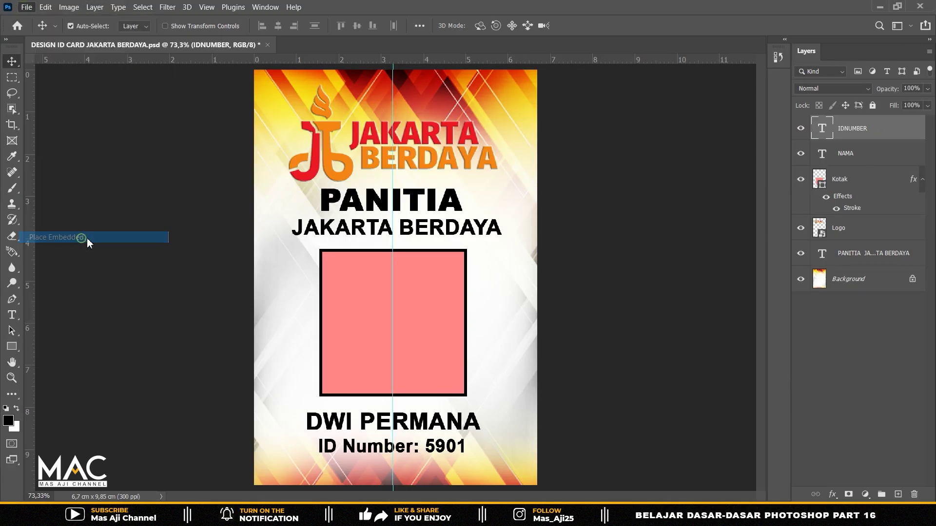
click(285, 108)
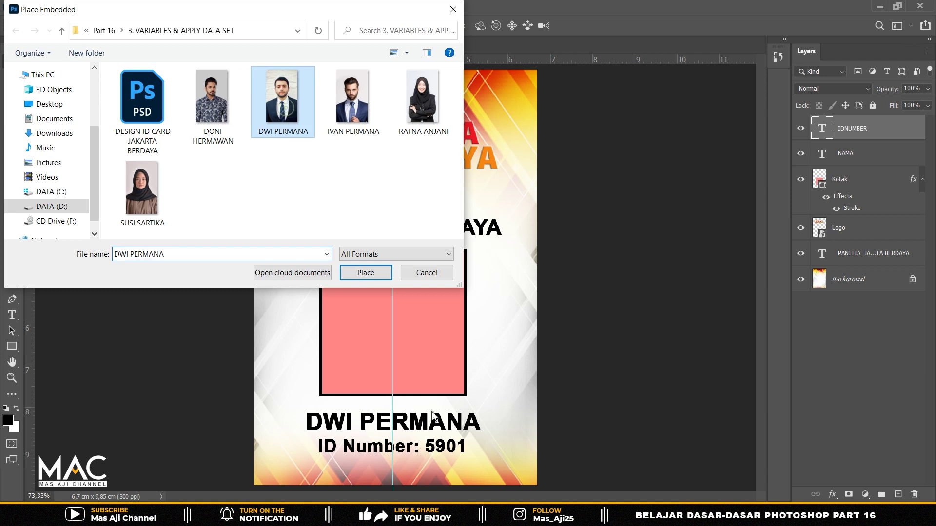
click(373, 273)
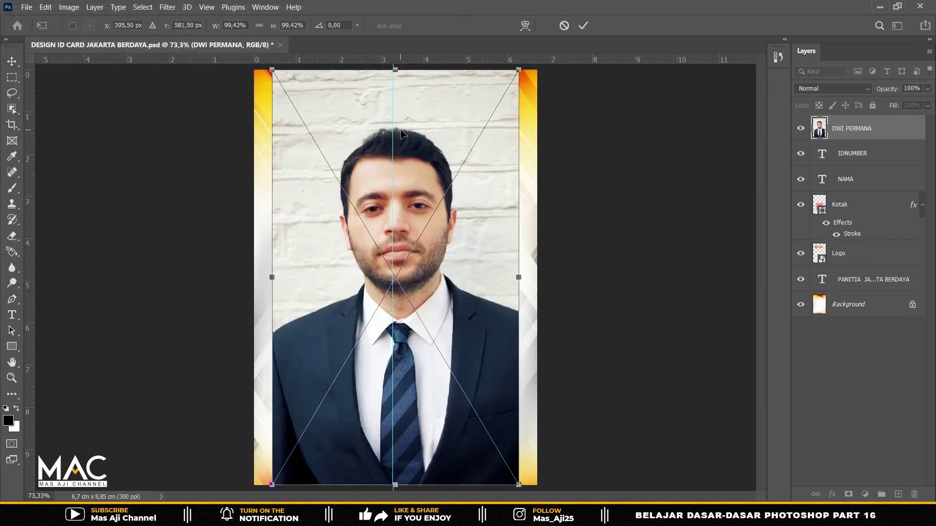
text(3)
key(Return)
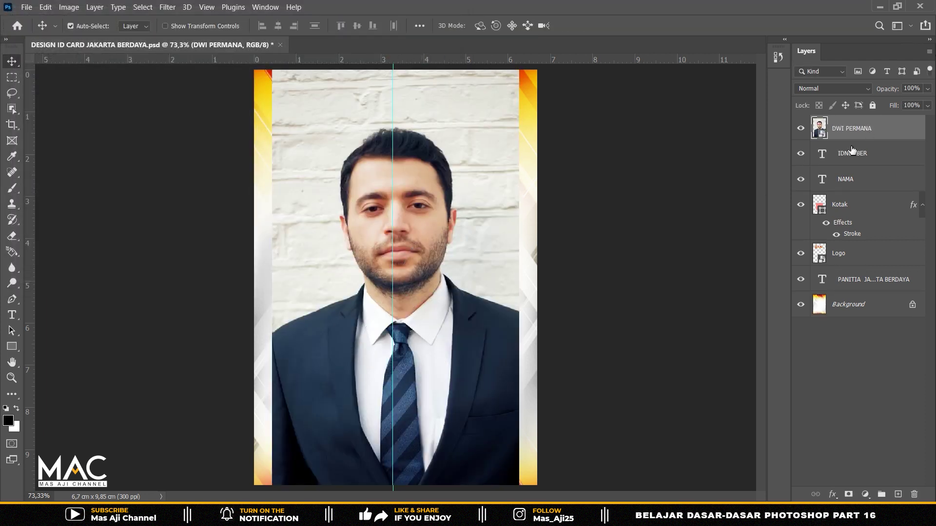
Rasterize the photo, move it below the name and ID text, and clip it to Kotak.
right_click(856, 133)
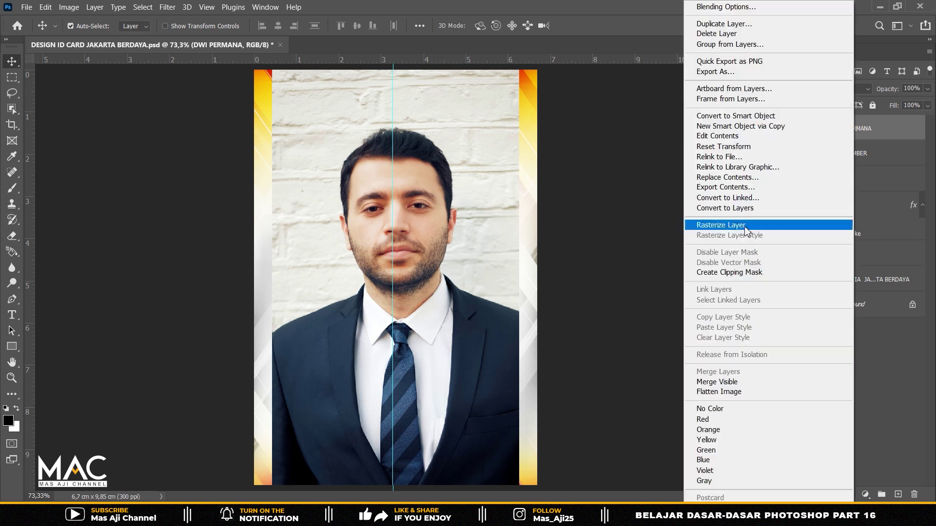
click(743, 221)
drag(872, 141, 872, 192)
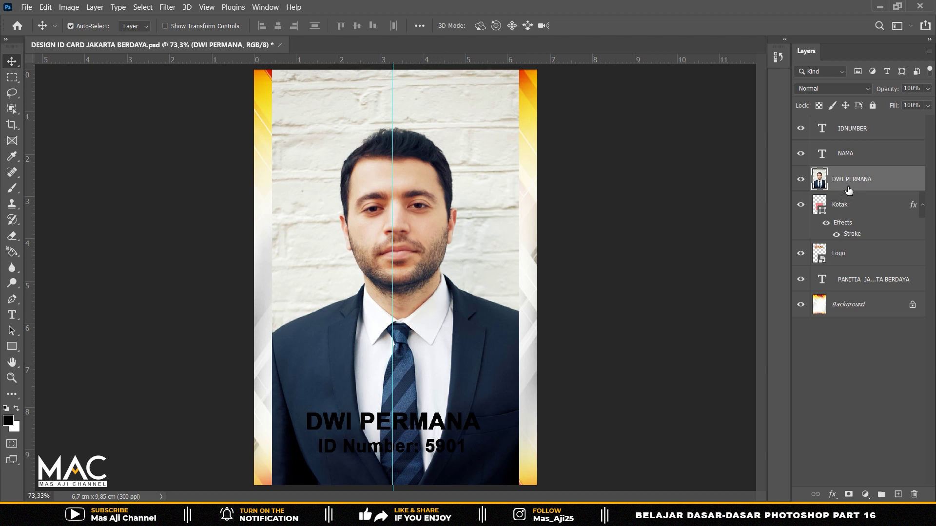
right_click(858, 187)
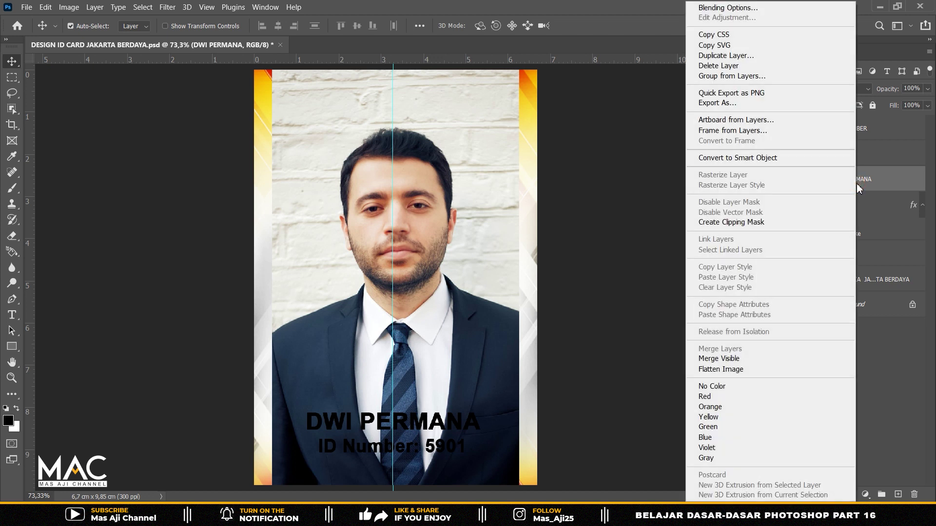
click(765, 222)
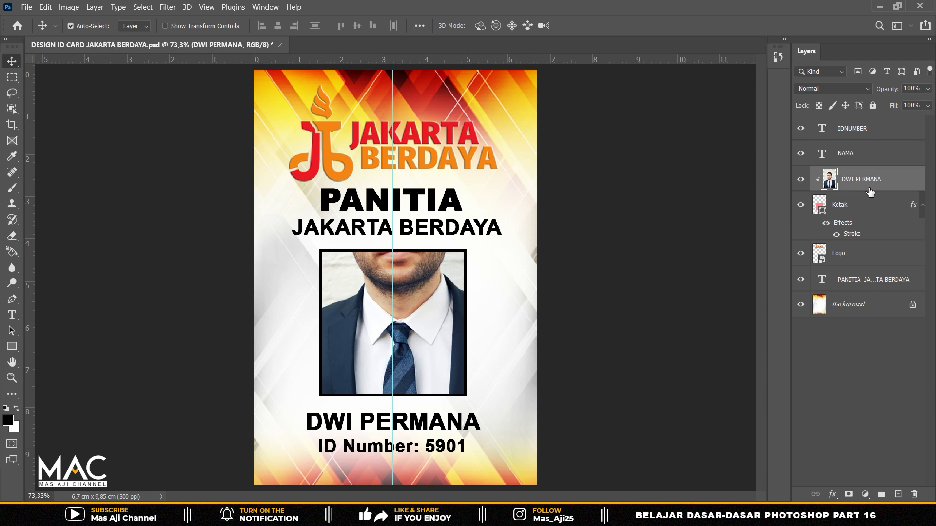
Scale the photo to about 63% and position it so the face fills the frame.
key(ctrl+t)
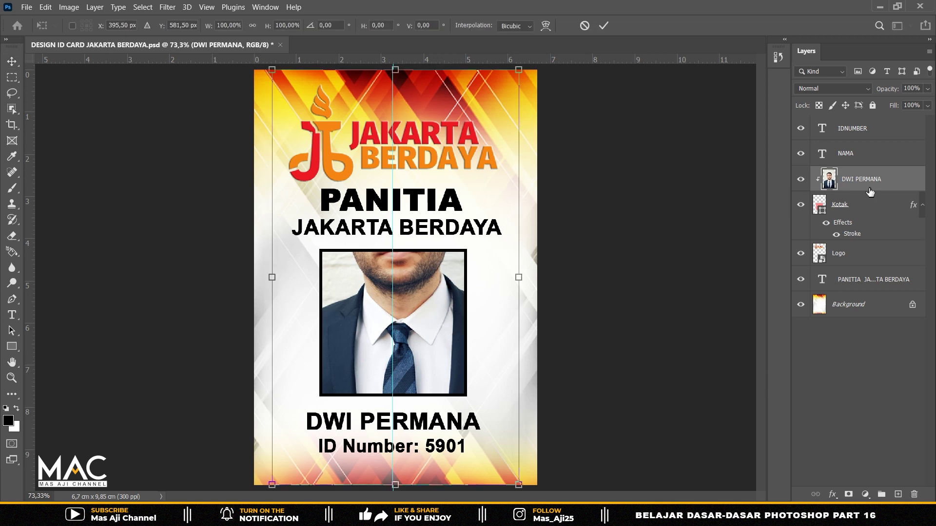
drag(272, 70, 318, 148)
drag(451, 290, 434, 350)
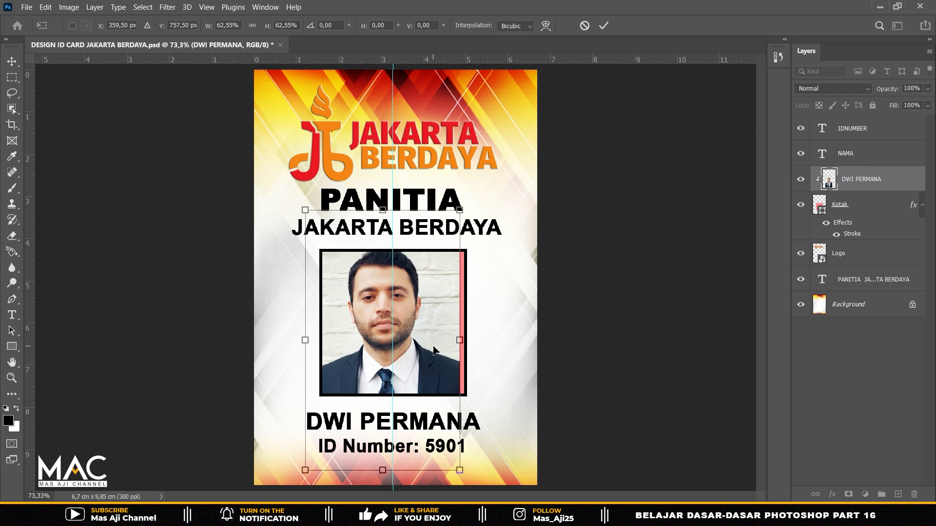
drag(434, 350, 443, 350)
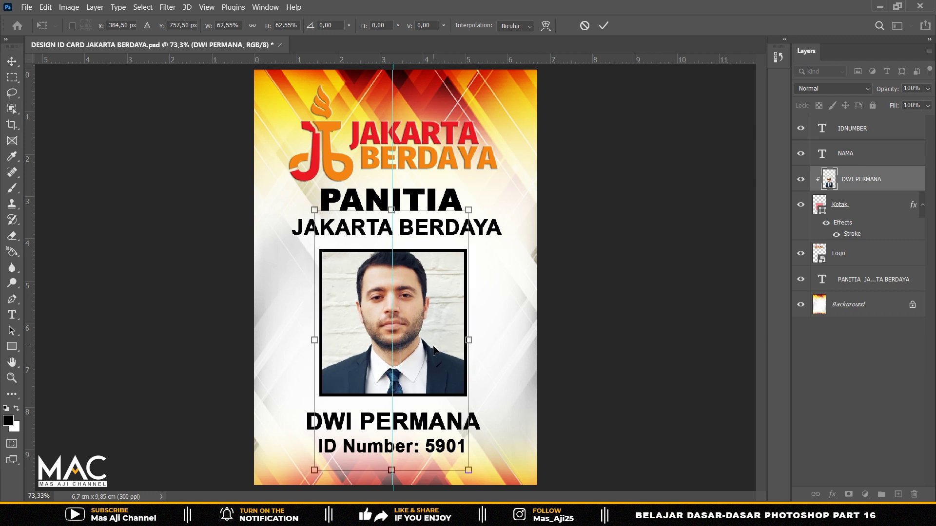
key(Down)
key(Down)
key(Down)
key(Down)
key(Down)
key(Down)
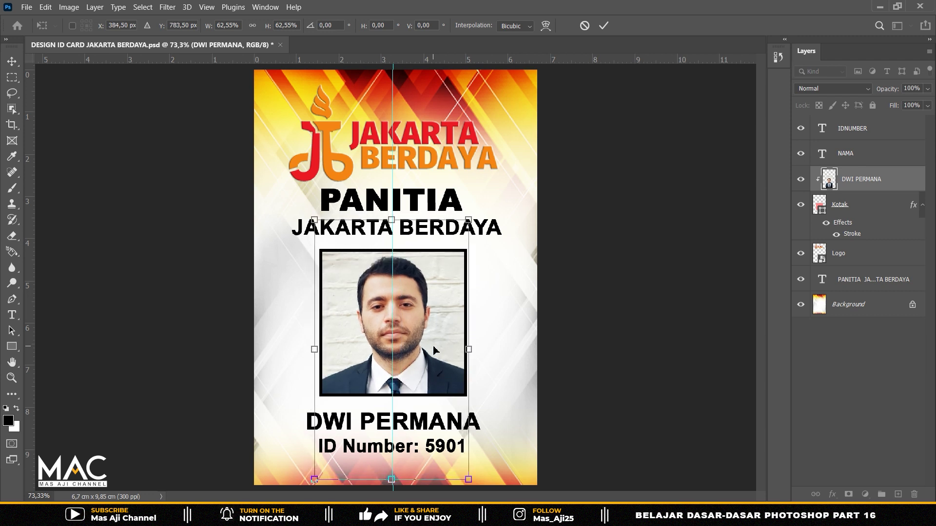
key(Return)
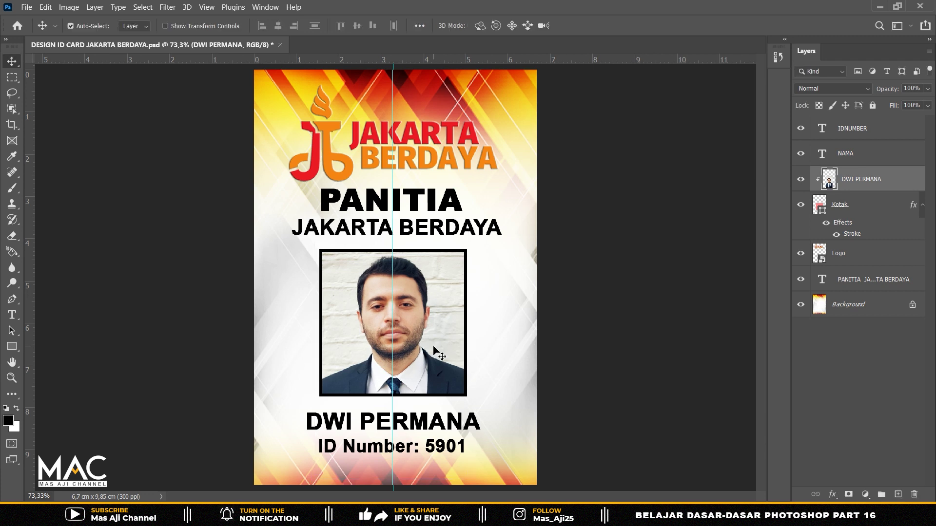
Rename the photo layer FOTO, check the text layers, and switch to the blank Excel workbook.
double_click(864, 180)
key(BackSpace)
text(FOTO)
key(Return)
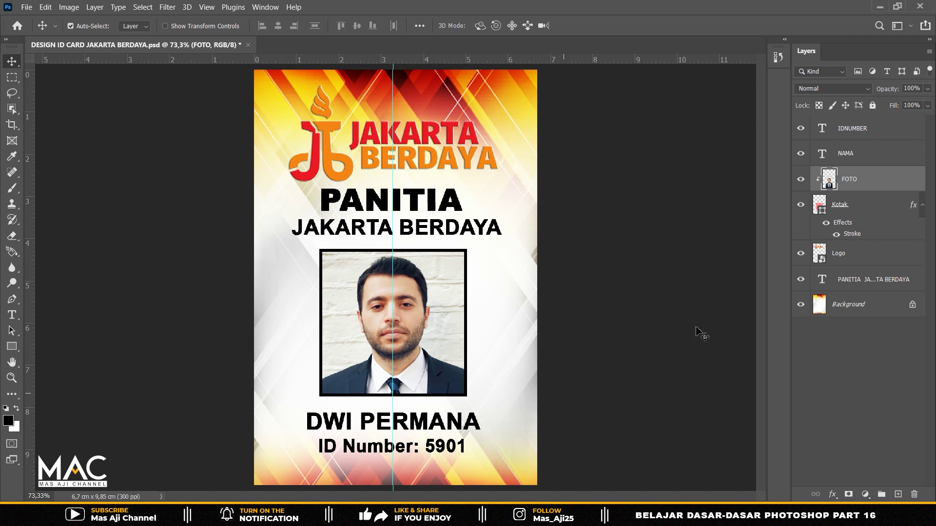
click(854, 153)
click(863, 131)
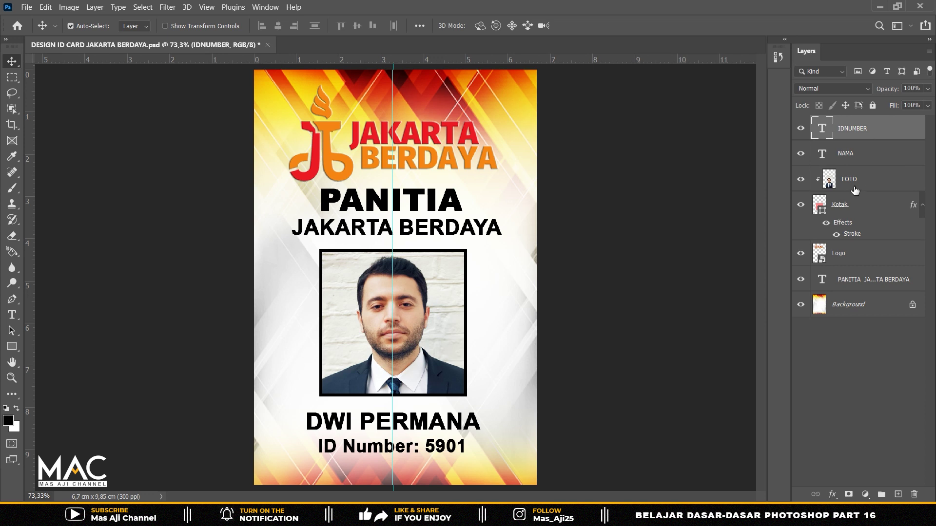
click(858, 180)
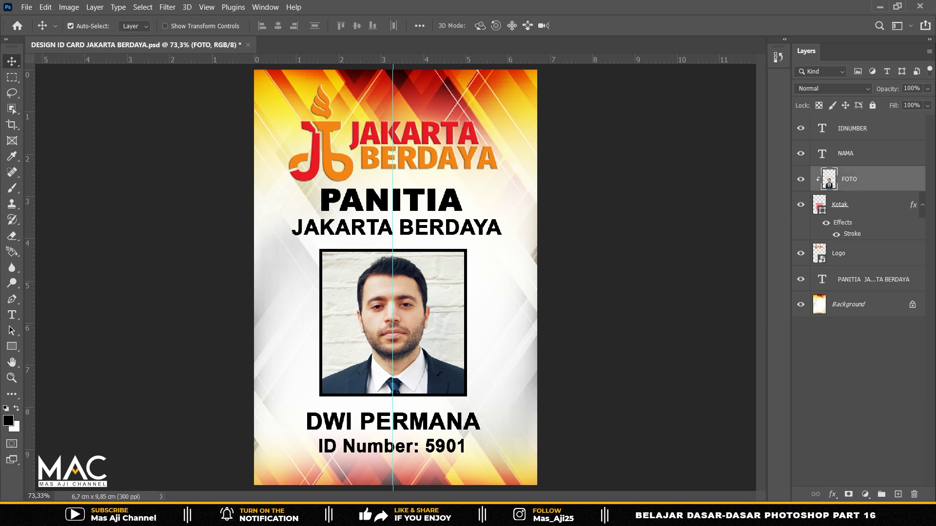
click(334, 515)
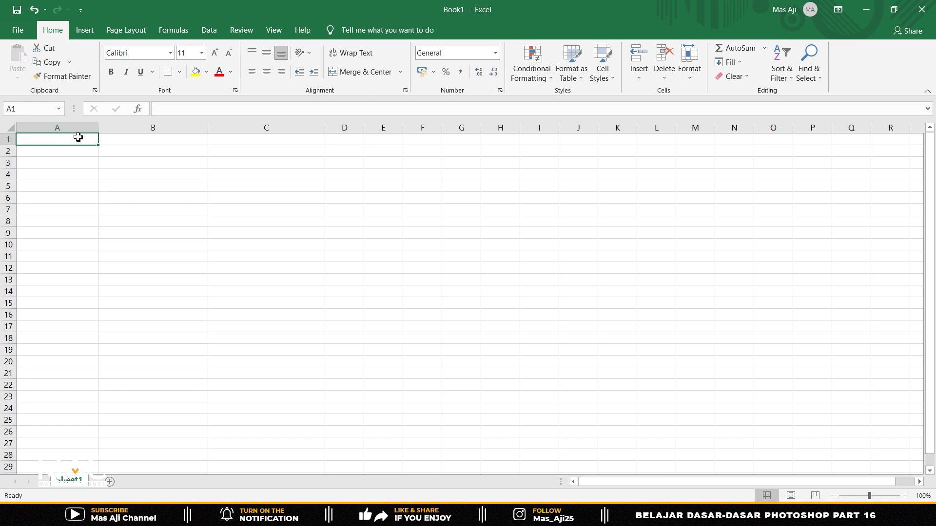
Enter the headers NAMA, IDNUMBER and FOTO in A1:C1.
double_click(83, 140)
text(NAMA)
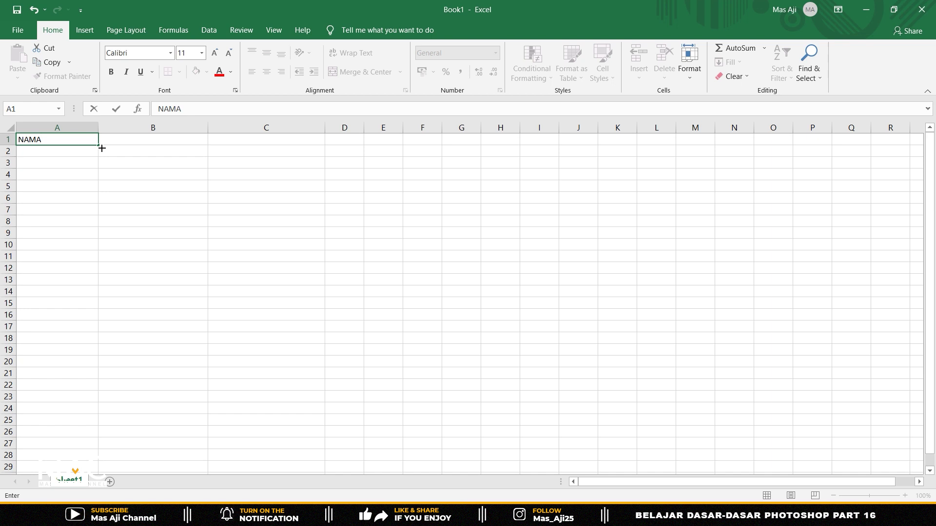
click(122, 140)
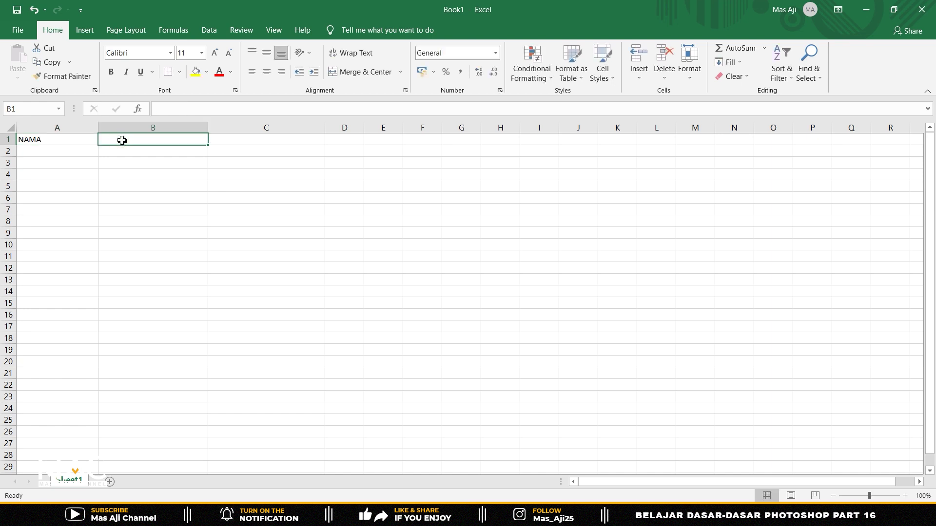
text(IDNUMBER)
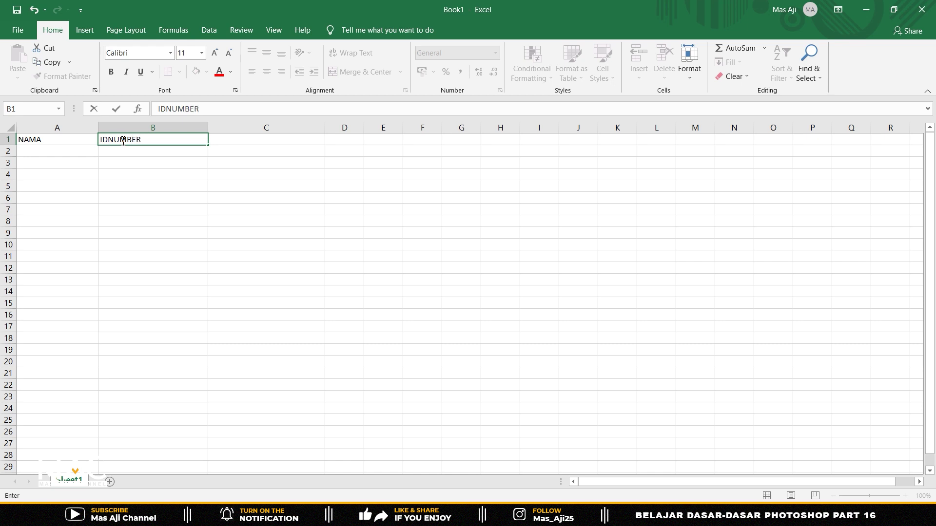
click(273, 142)
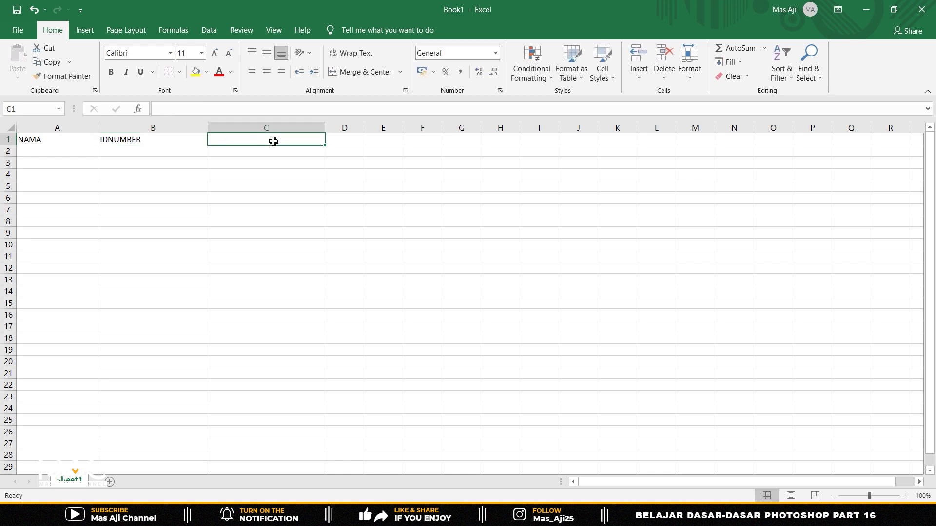
text(FOTO)
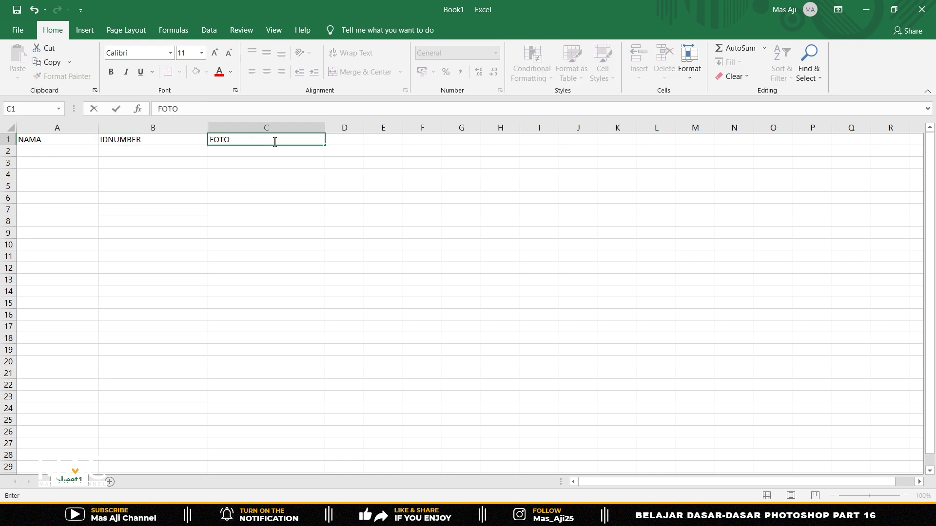
click(56, 155)
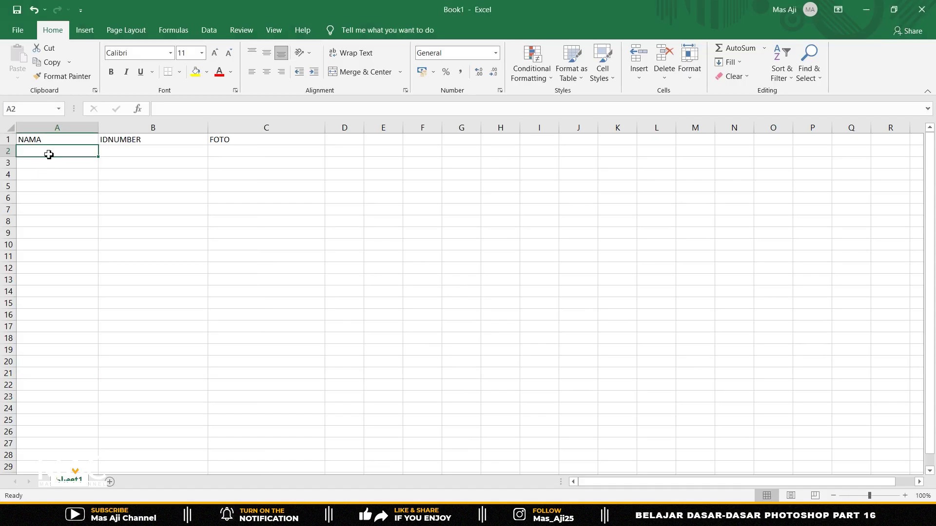
List the five members' full names down column A, from A2 to A6.
text(DWI)
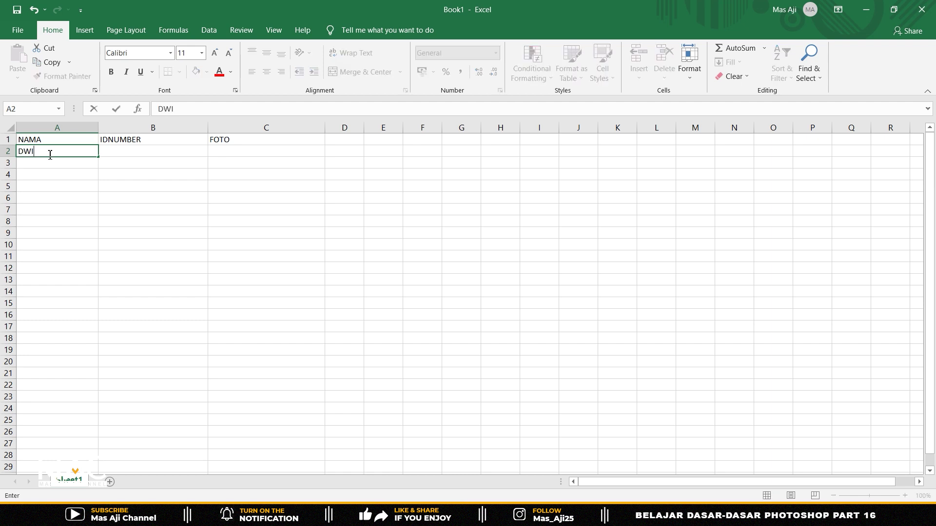
text( PERMANA)
click(54, 162)
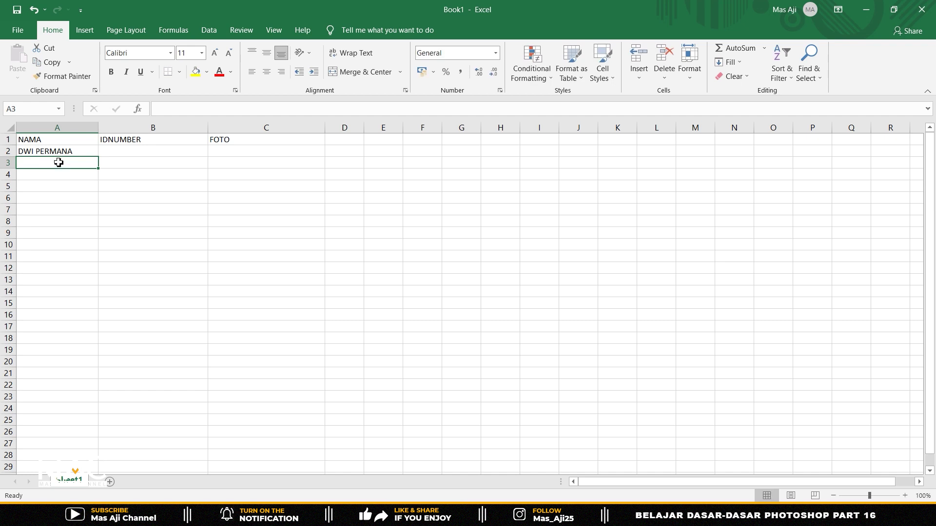
key(ctrl+apostrophe)
key(BackSpace)
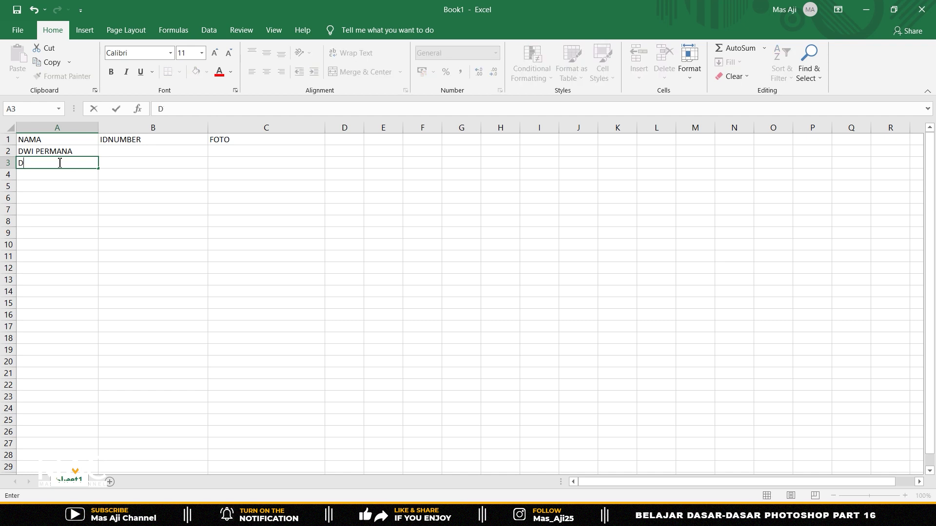
text(ONI H)
text(ERMAWAN)
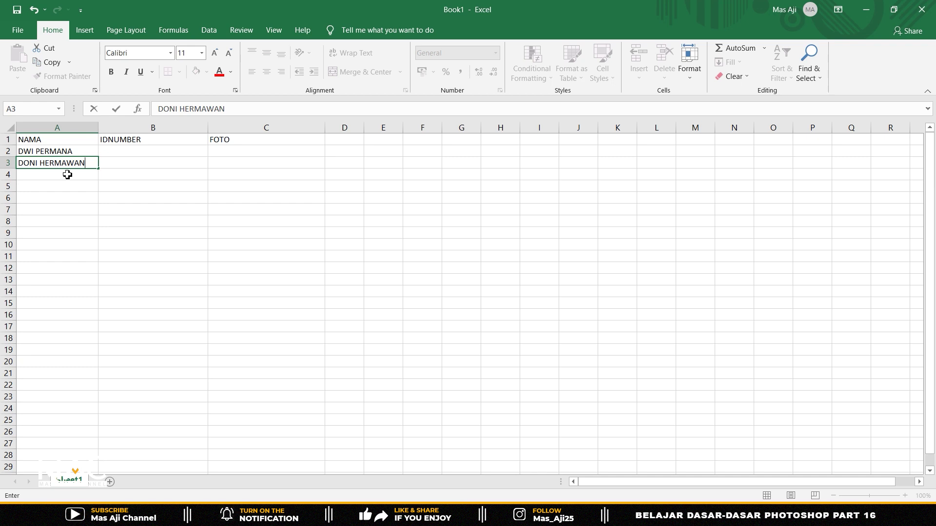
click(67, 175)
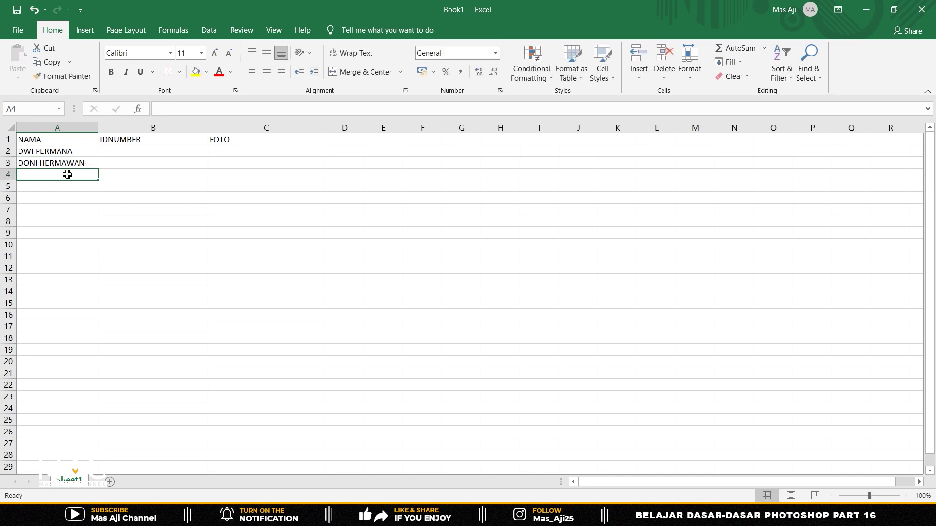
text(IVAN PERMANA)
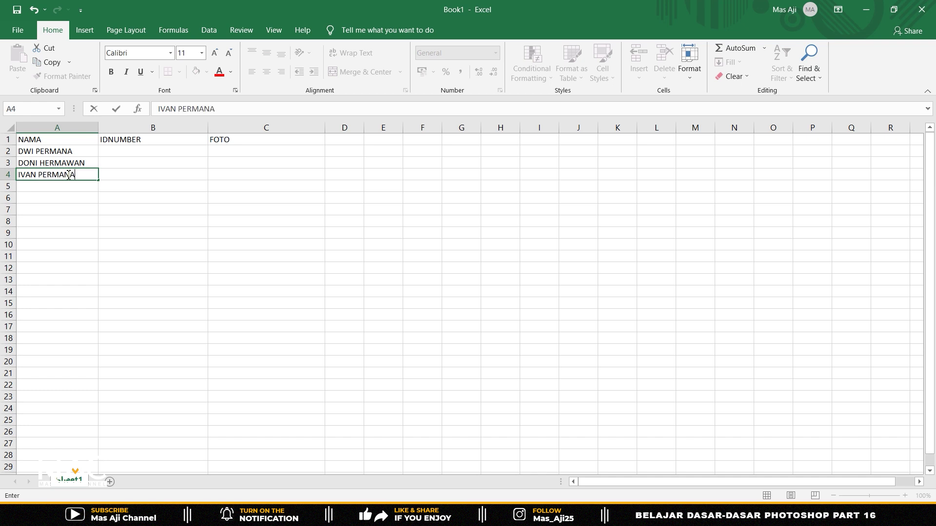
click(66, 189)
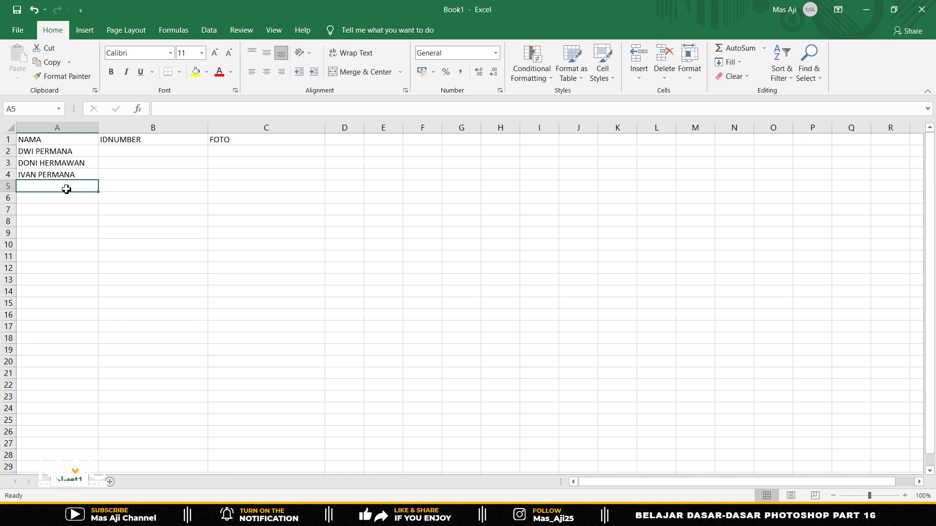
text(SUSI SARTIKA)
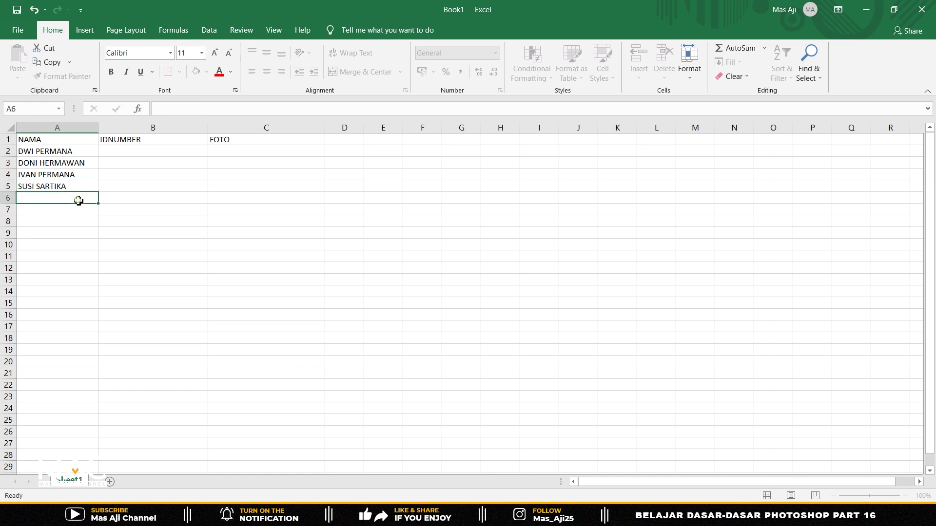
click(78, 199)
text(RATNA ANJANI)
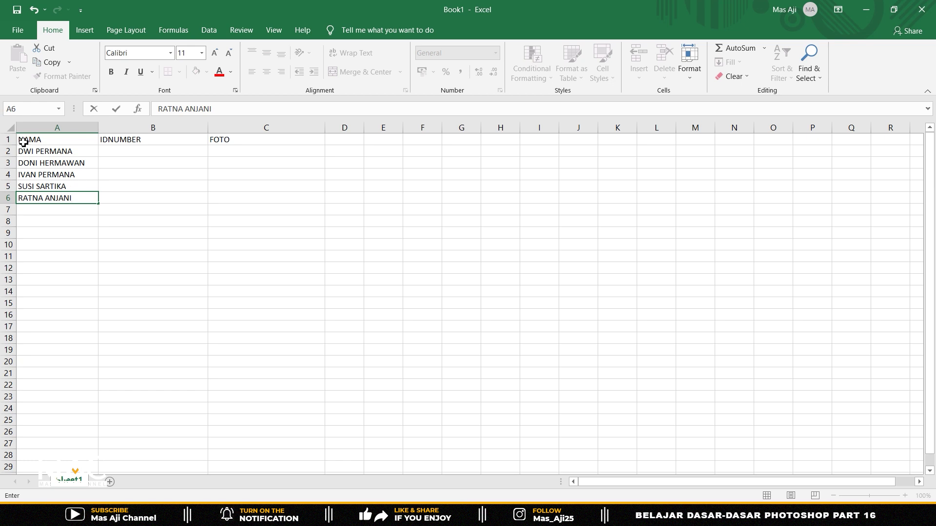
Centre the names in column A and enter the first two 'ID Number:' entries in B2:B3.
drag(23, 141, 34, 196)
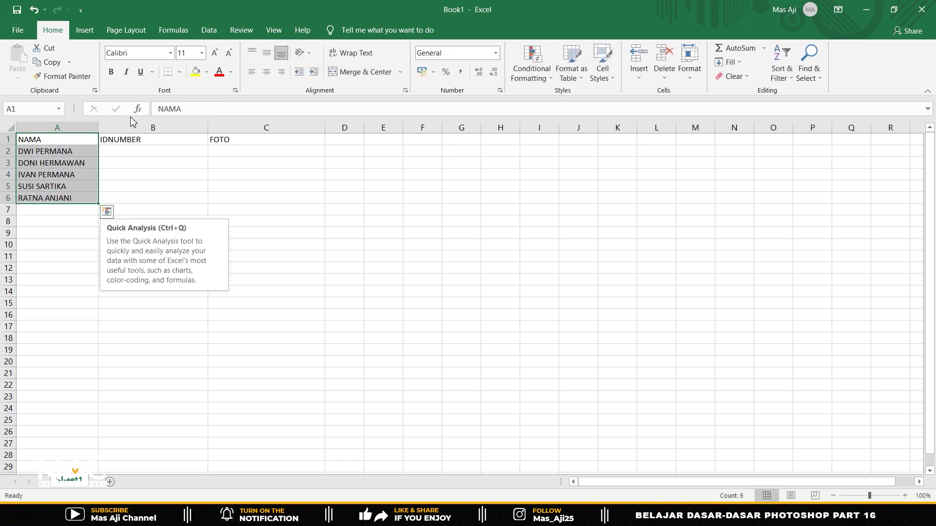
click(266, 72)
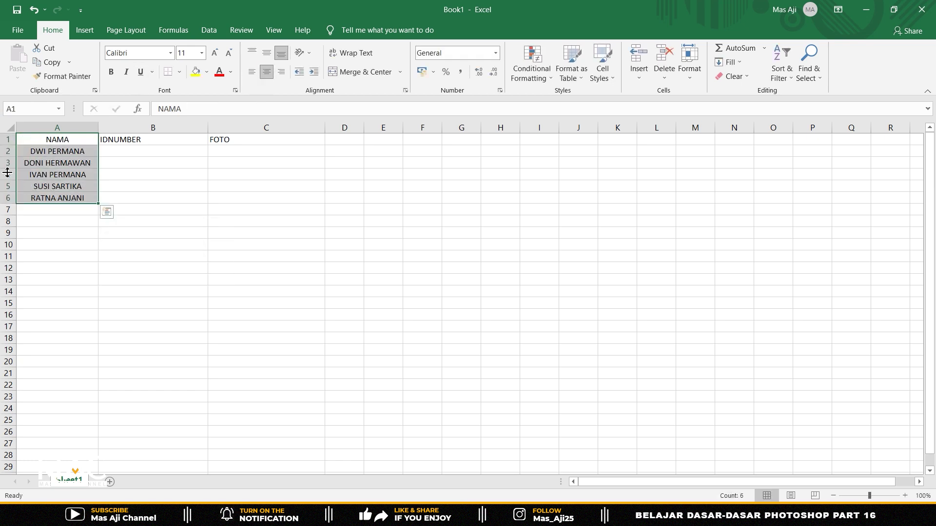
click(163, 175)
click(129, 151)
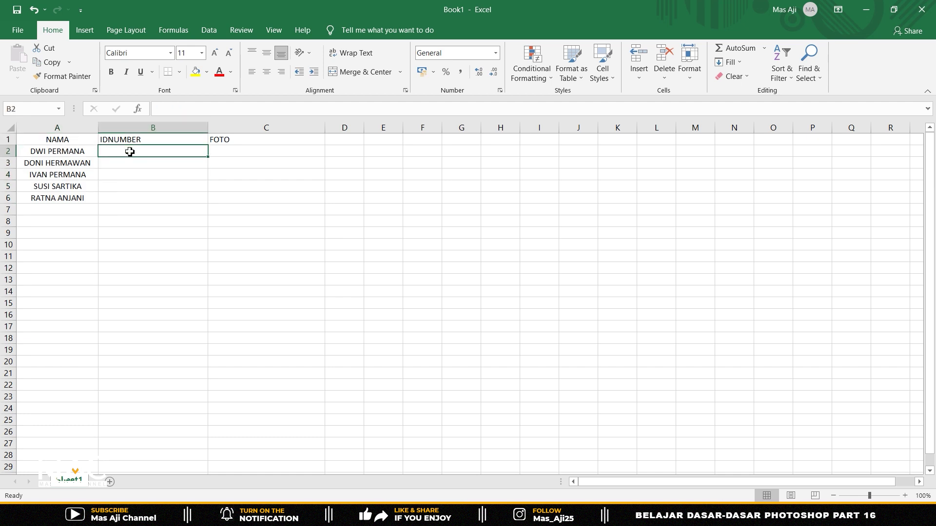
text(IDNUMBER)
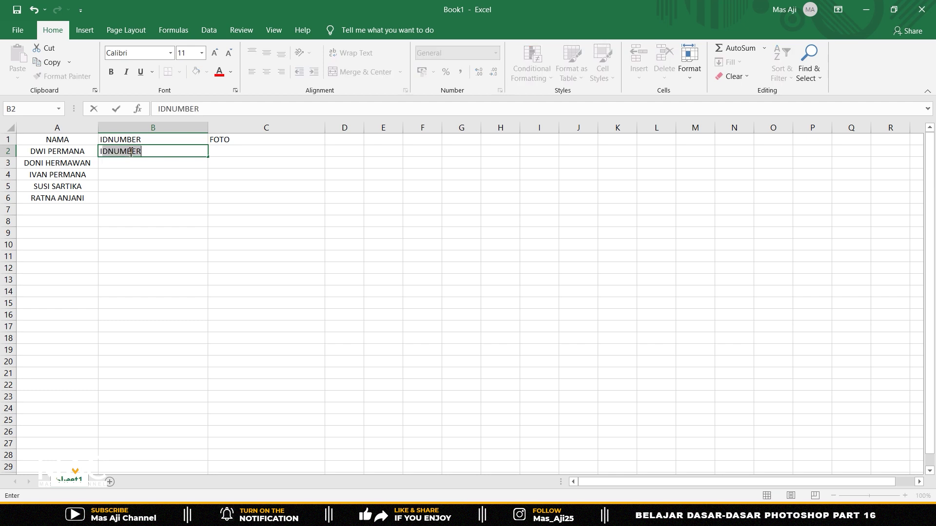
text( N)
text(mber:)
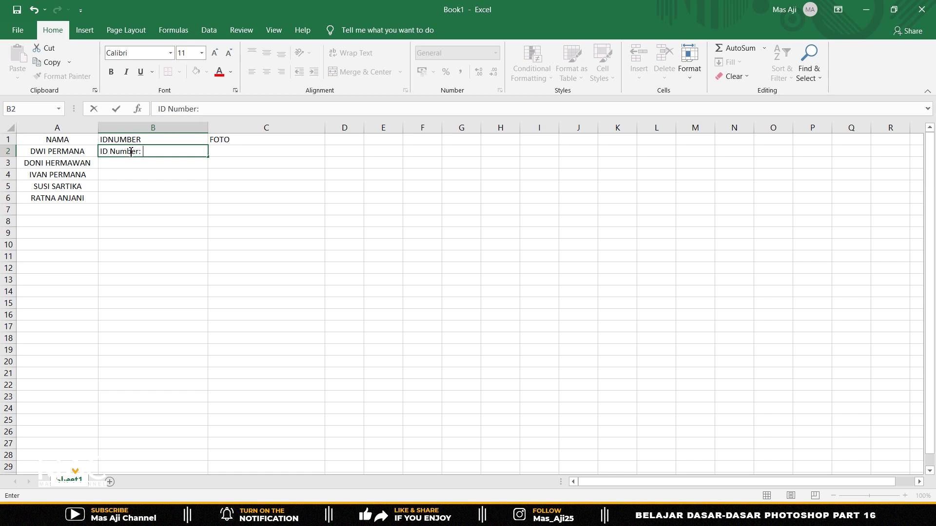
text(590)
click(137, 167)
text(I)
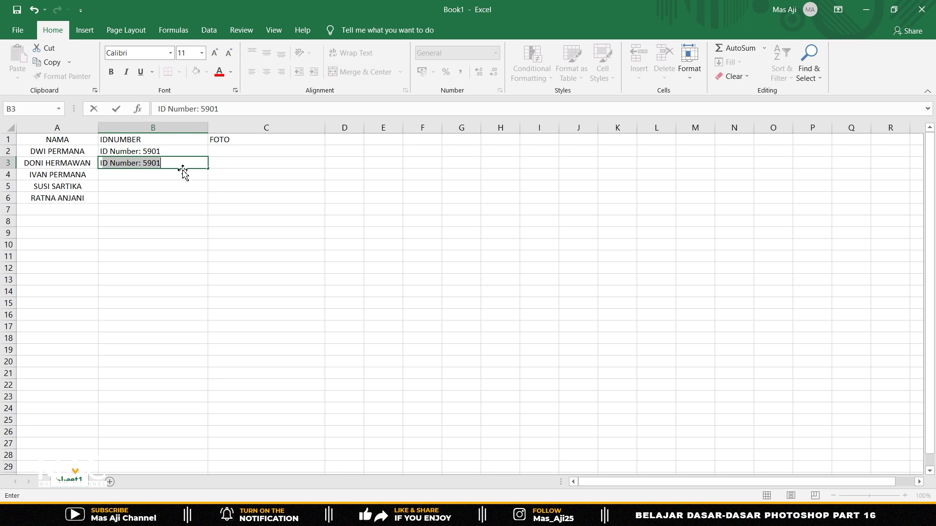
click(164, 165)
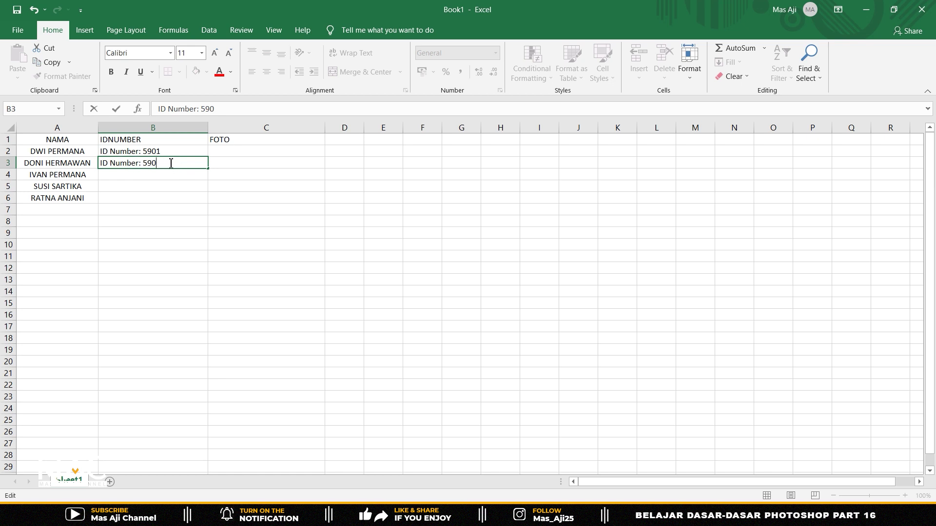
text(0)
click(171, 176)
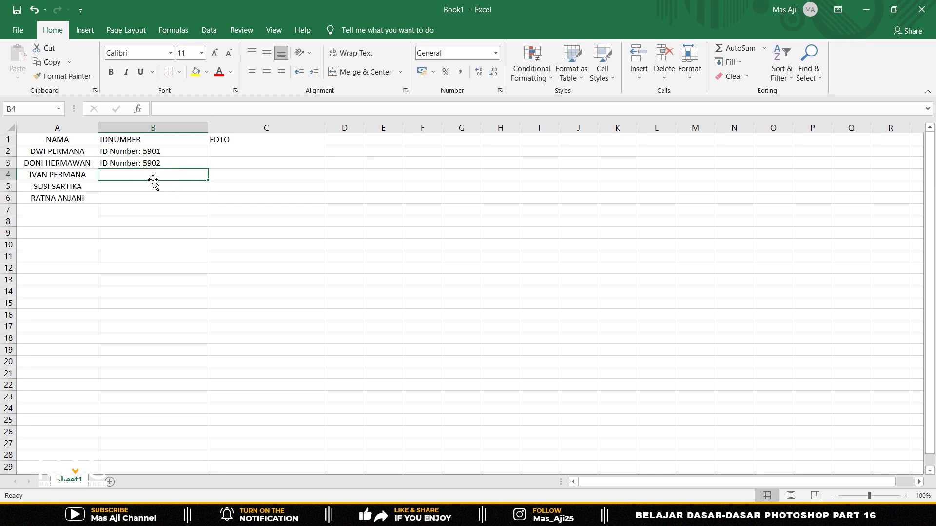
Enter the remaining 'ID Number:' entries in B4:B6 and centre B1:B6.
text(ID Number: 5903)
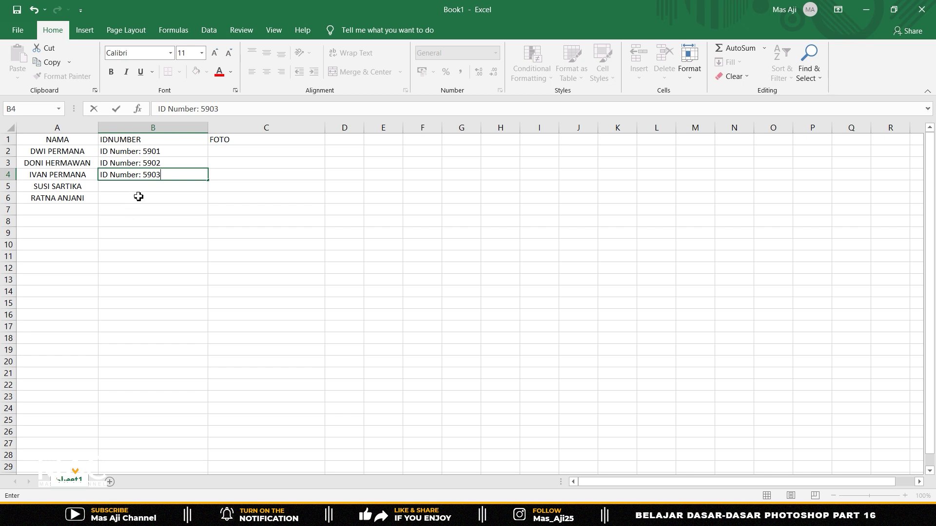
key(Return)
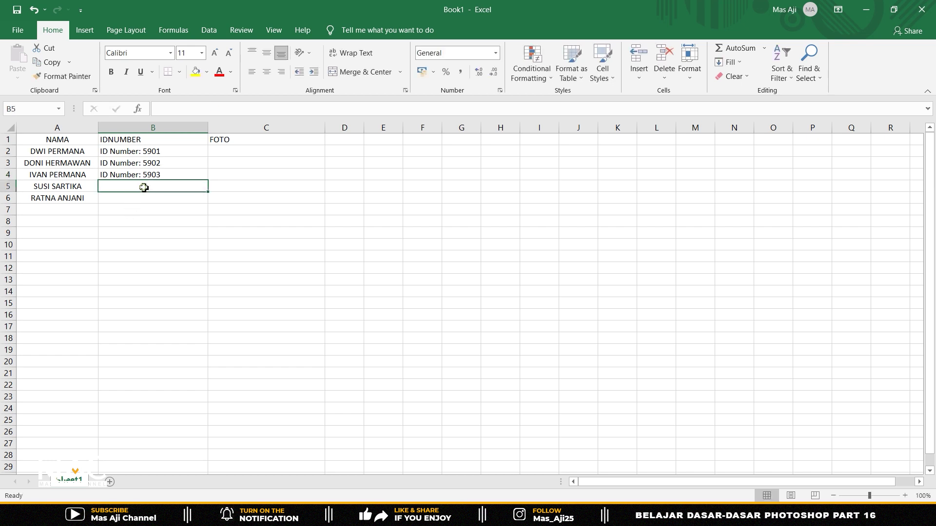
text(ID)
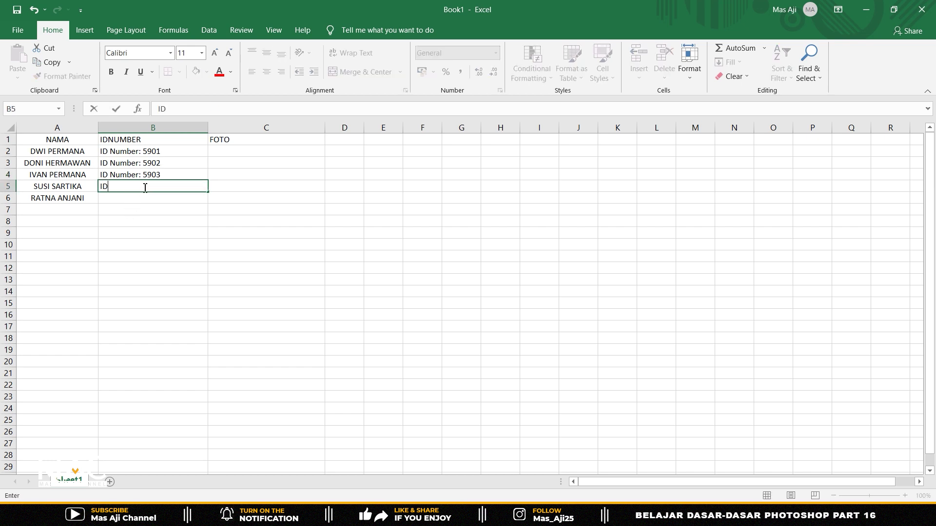
text( Numb)
text(er: 5904)
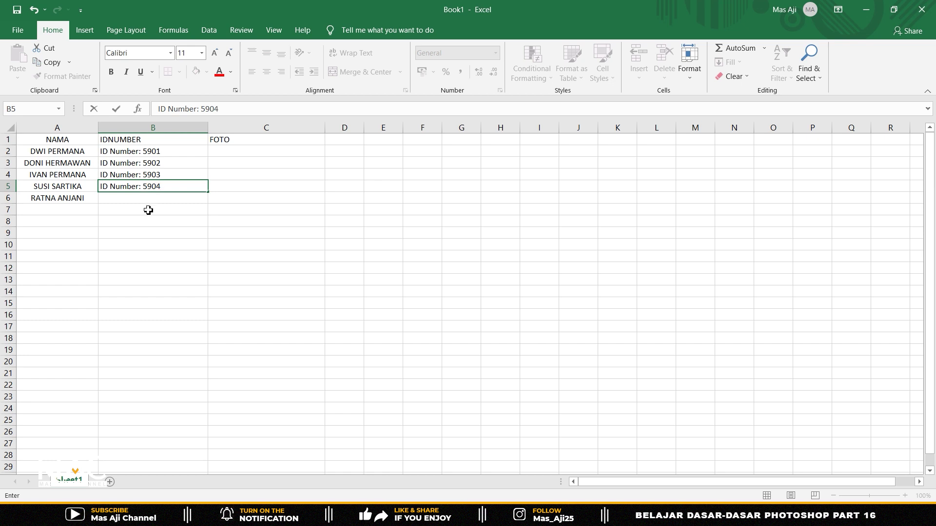
click(152, 201)
text(ID )
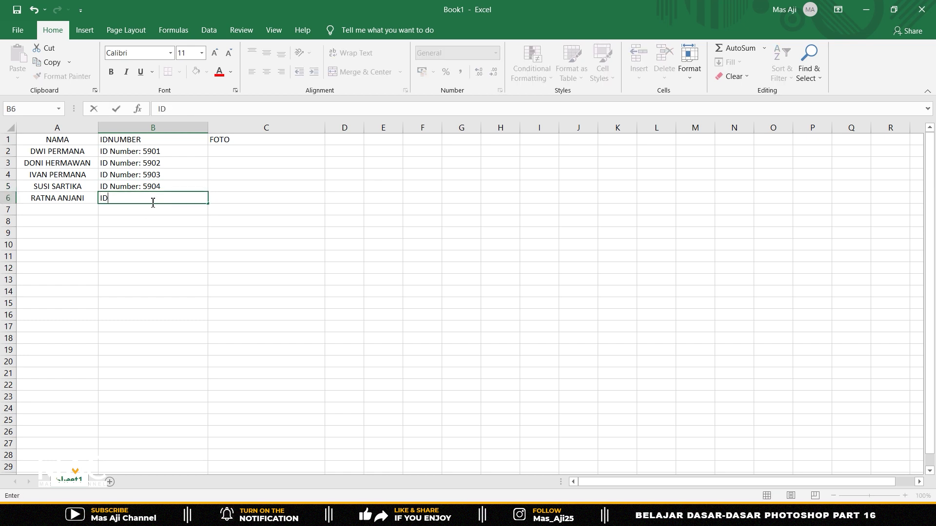
text(Number: 5905)
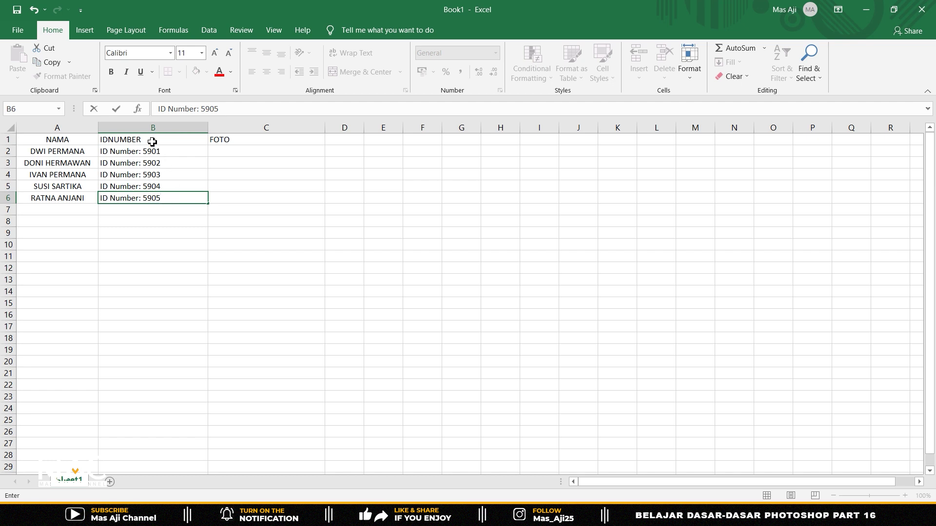
drag(150, 142, 161, 198)
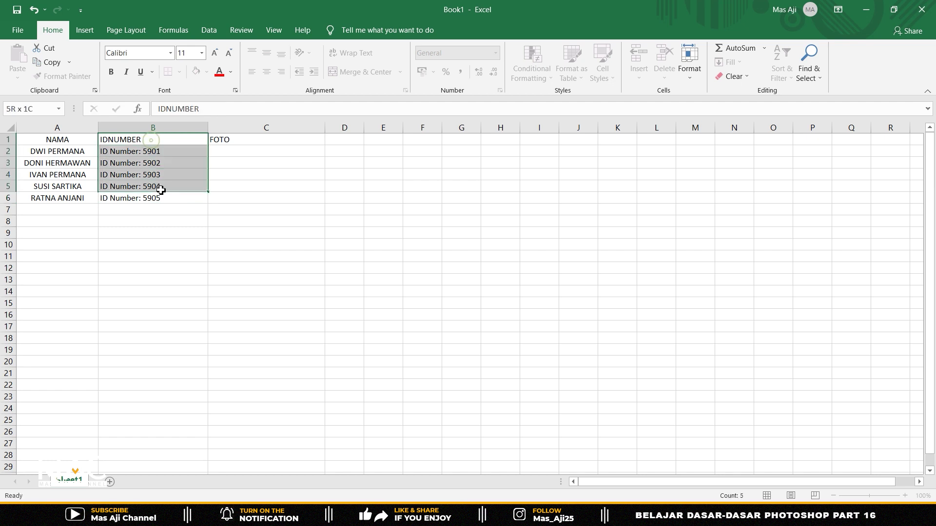
click(267, 72)
Select C2 and check the five photo file names in the photo folder.
click(232, 141)
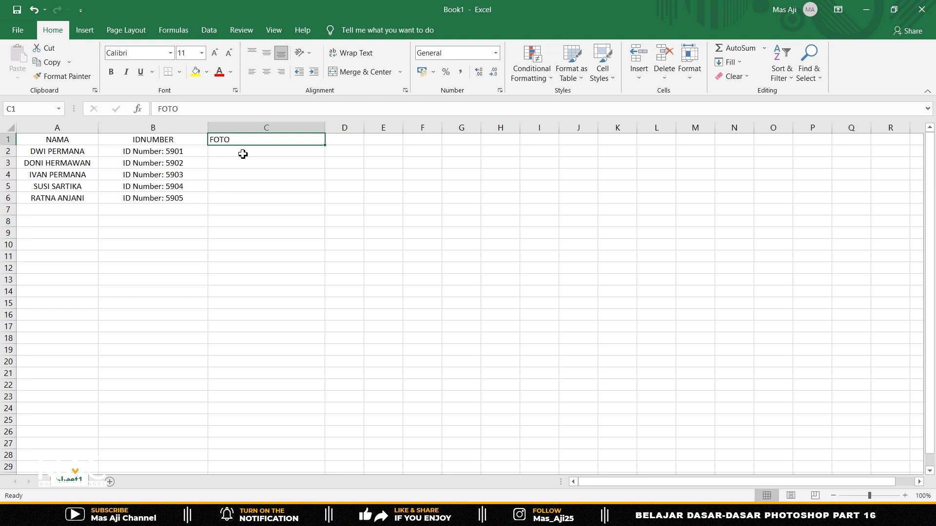
key(alt+Tab)
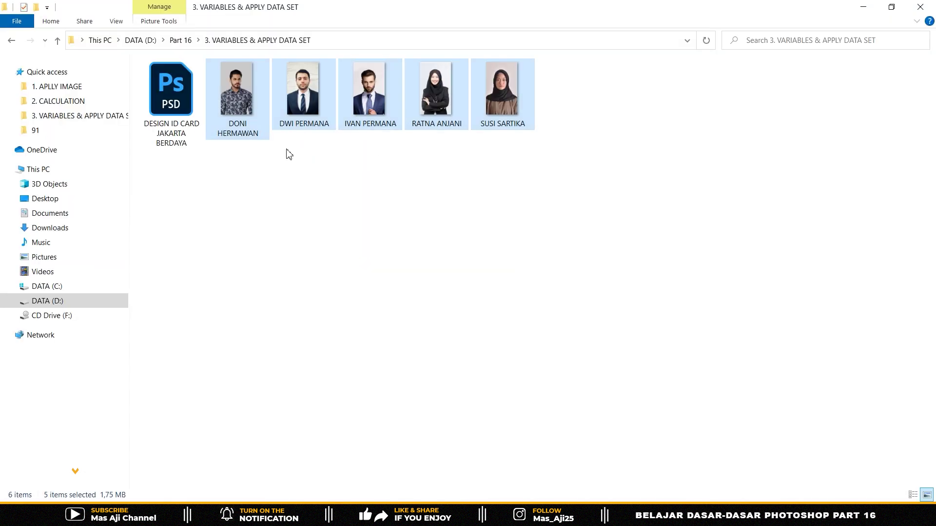
drag(238, 164, 532, 113)
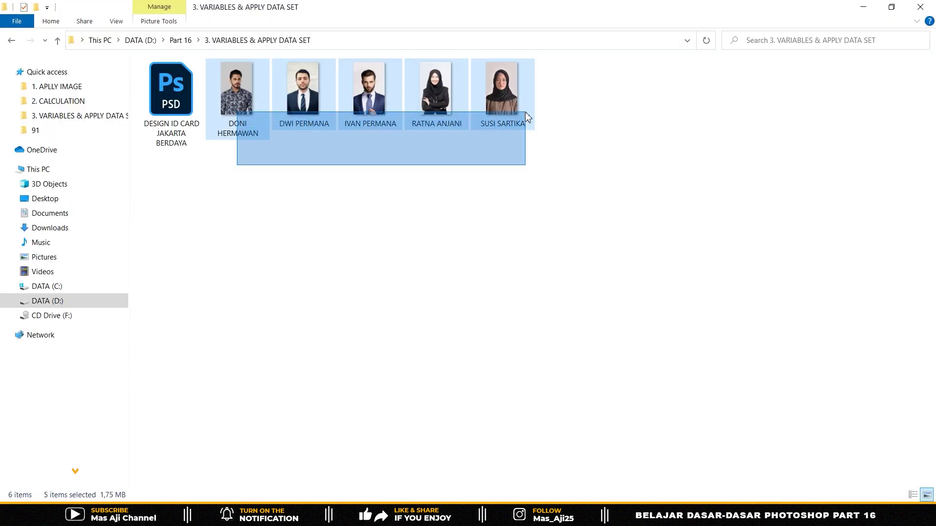
key(alt+Tab)
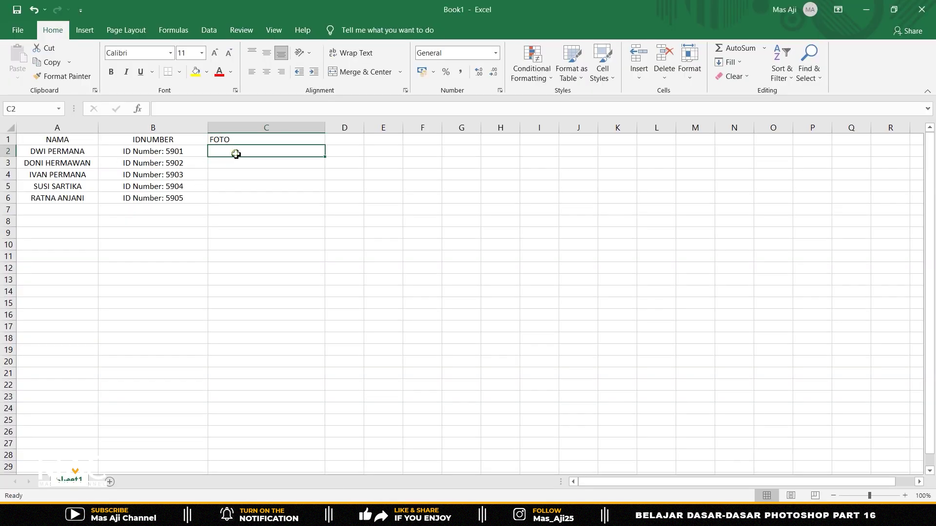
Type the first two members' .jpg photo file names in C2:C3 and accept Flash Fill for C4:C6.
text(DWI)
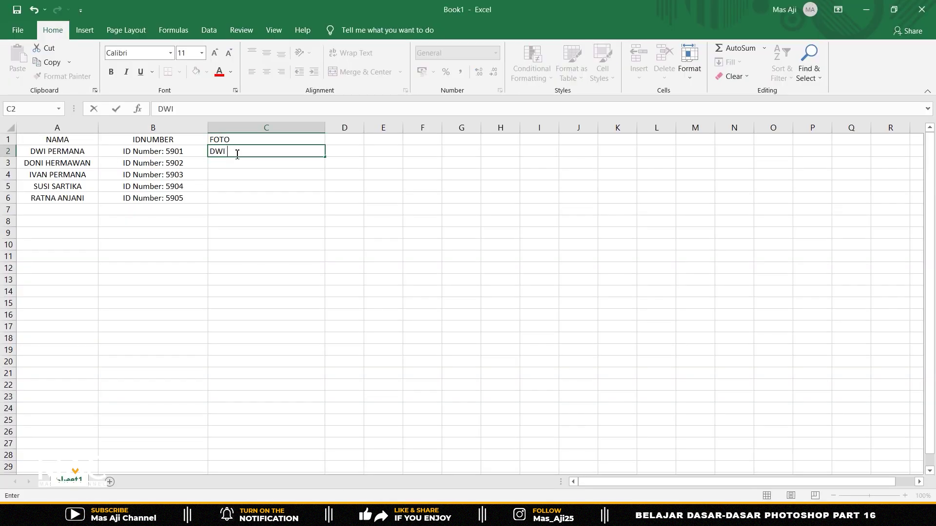
text(ERA)
text(MANA.jpg)
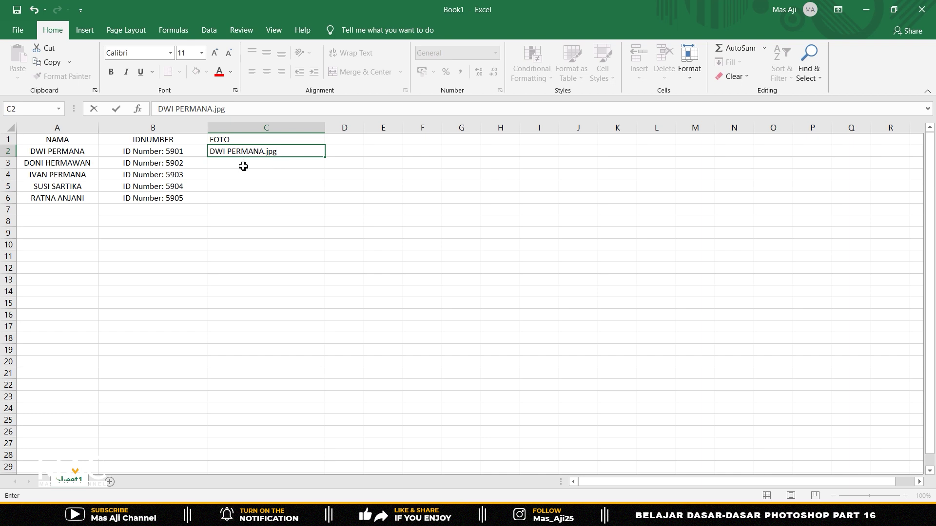
click(244, 165)
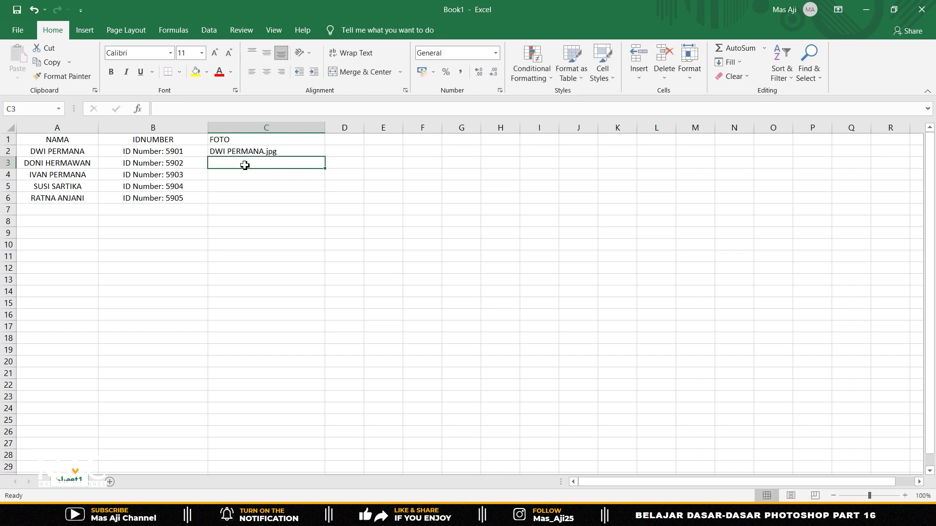
text(DONI HERMAWAN.jpg)
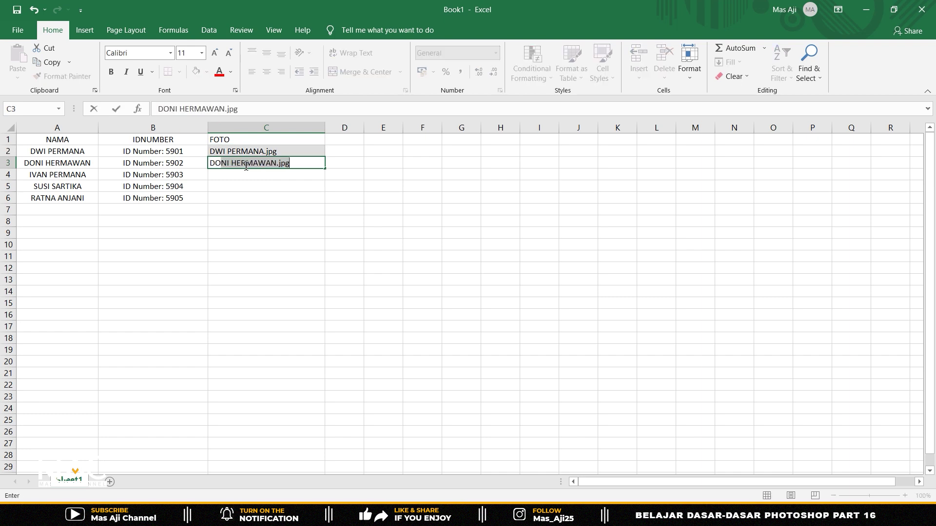
key(Return)
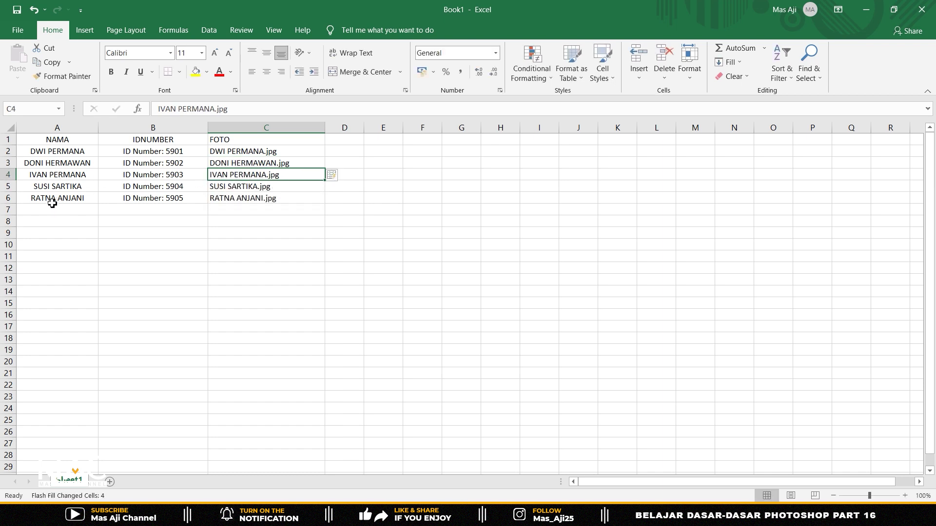
Centre the photo file names in C1:C6.
click(287, 199)
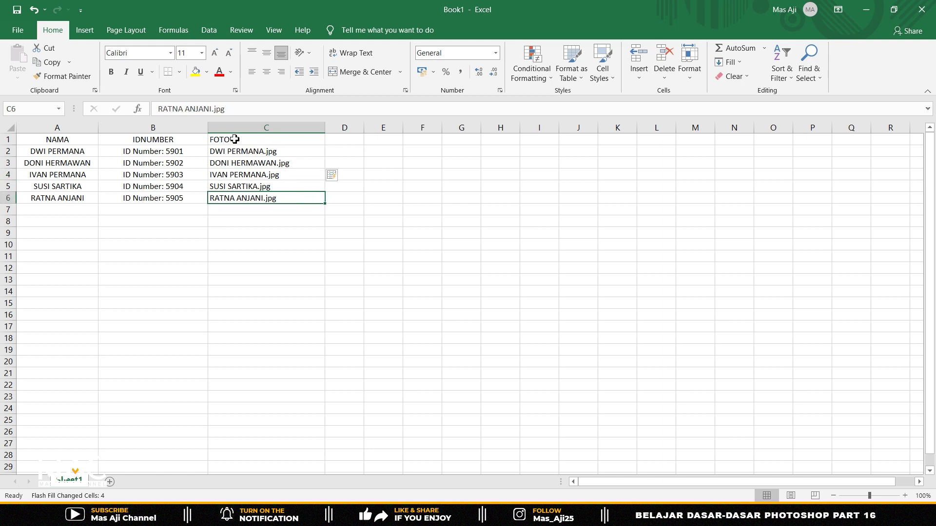
drag(236, 139, 241, 196)
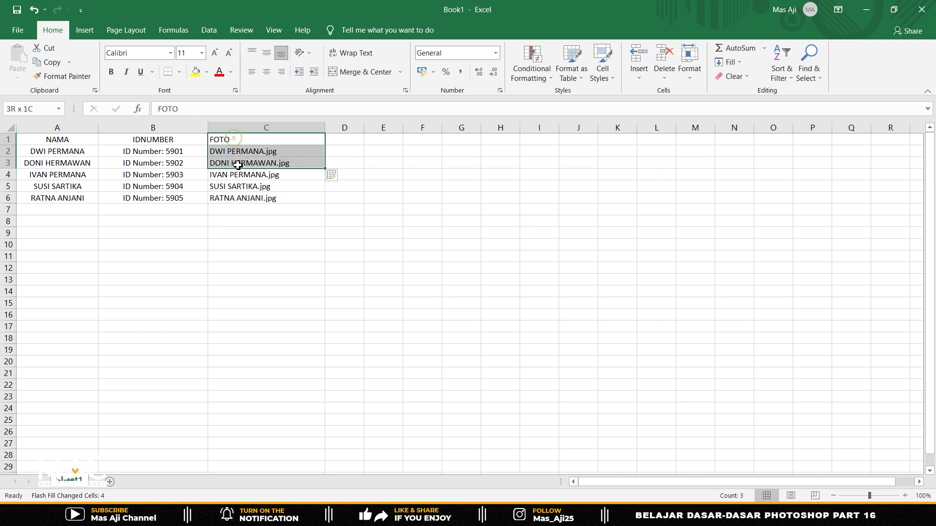
click(267, 72)
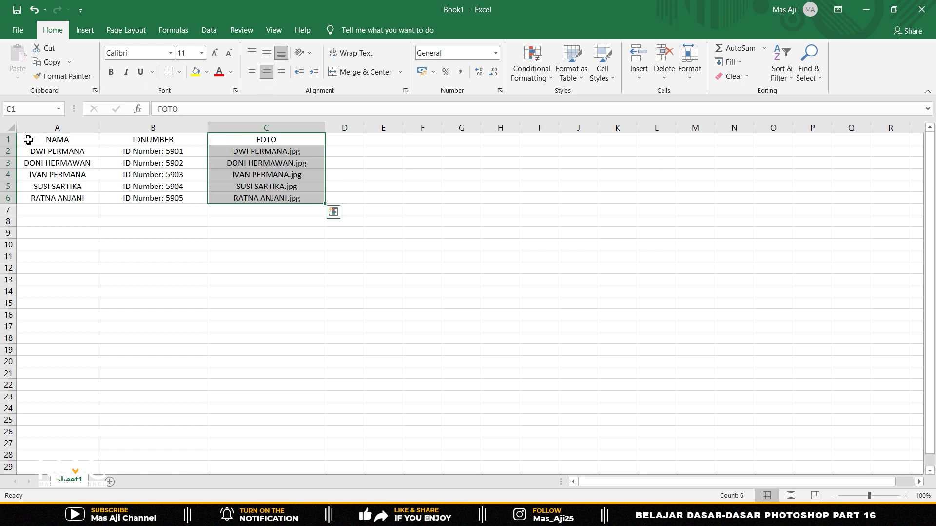
Fill the header row A1:C1 with Orange from the standard colours.
drag(33, 141, 278, 142)
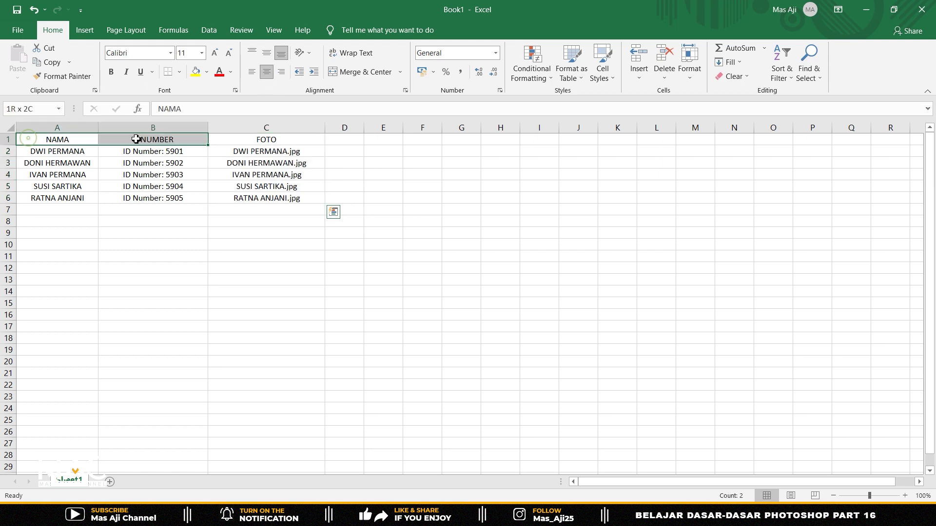
click(207, 71)
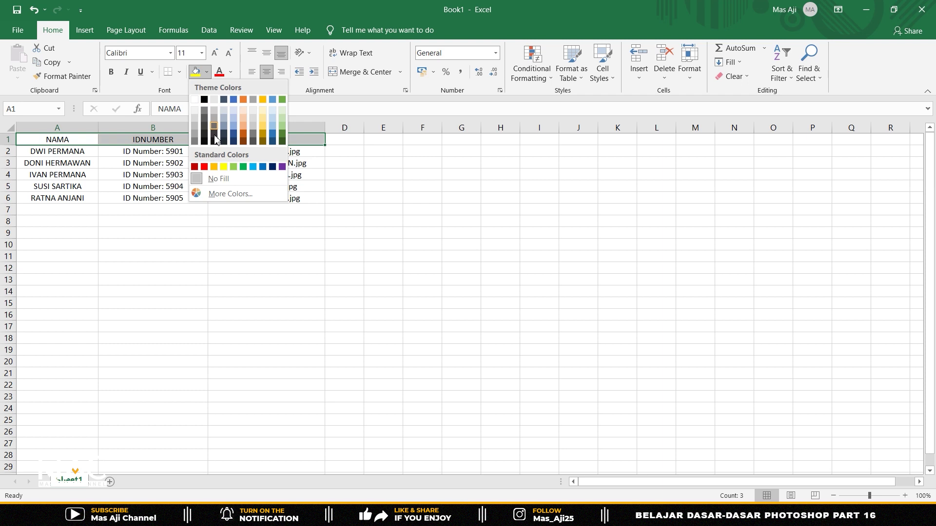
click(215, 168)
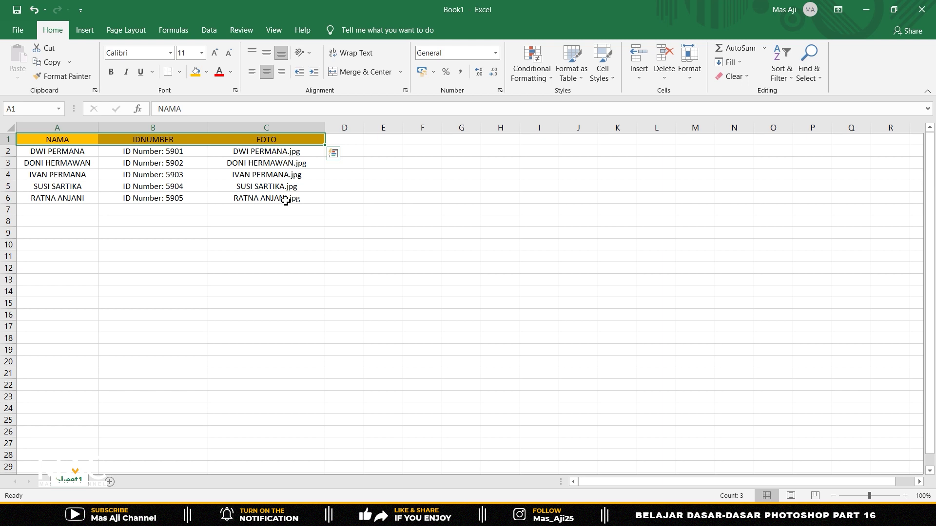
Save the Excel sheet as Text (Tab delimited) named DATA ID CARD in D:\Part 16\3. VARIABLES & APPLY DATA SET.
click(18, 30)
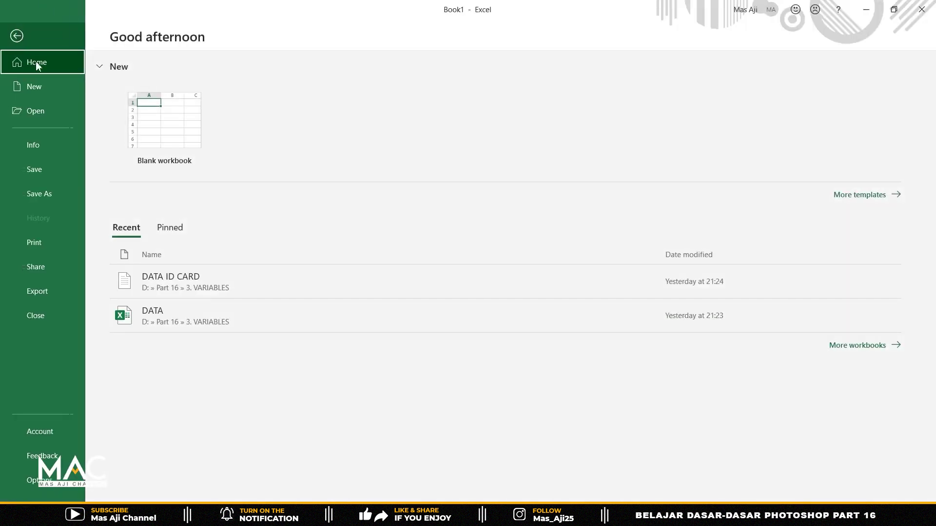
click(48, 194)
click(176, 239)
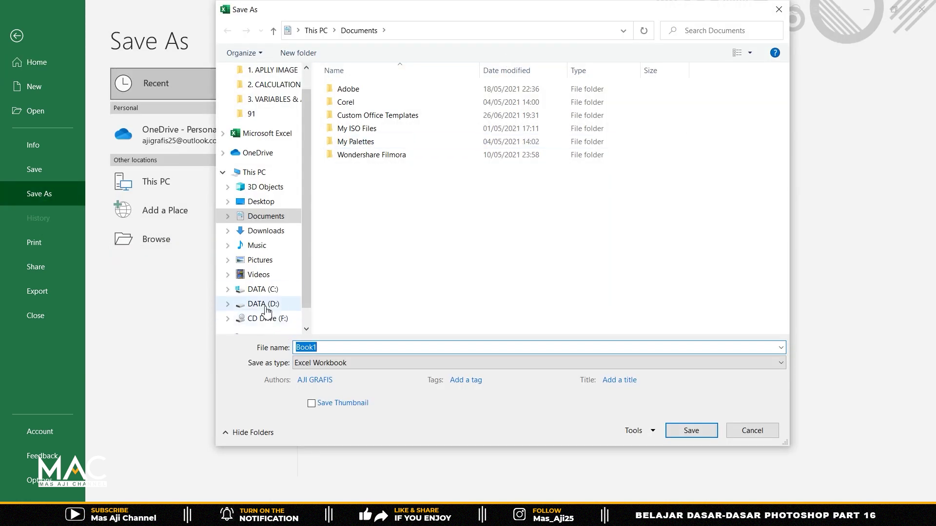
click(265, 307)
double_click(419, 105)
double_click(488, 105)
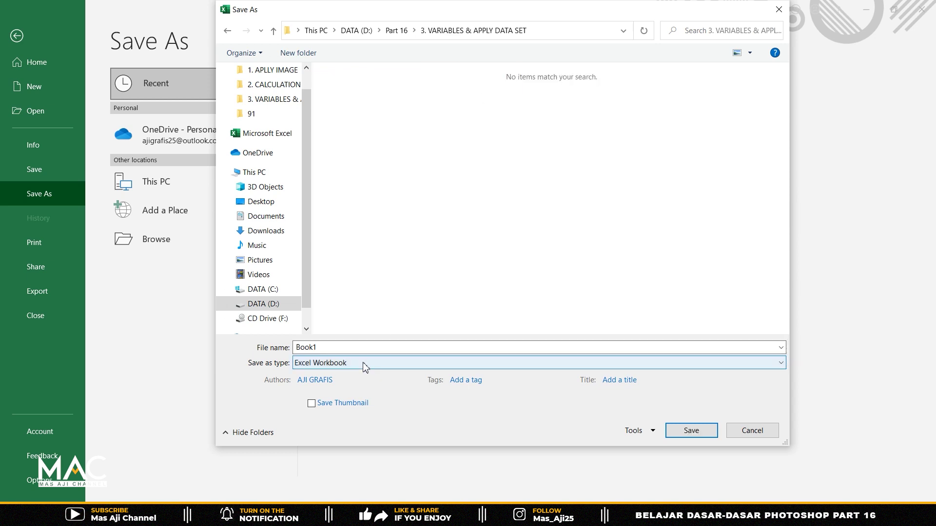
click(385, 365)
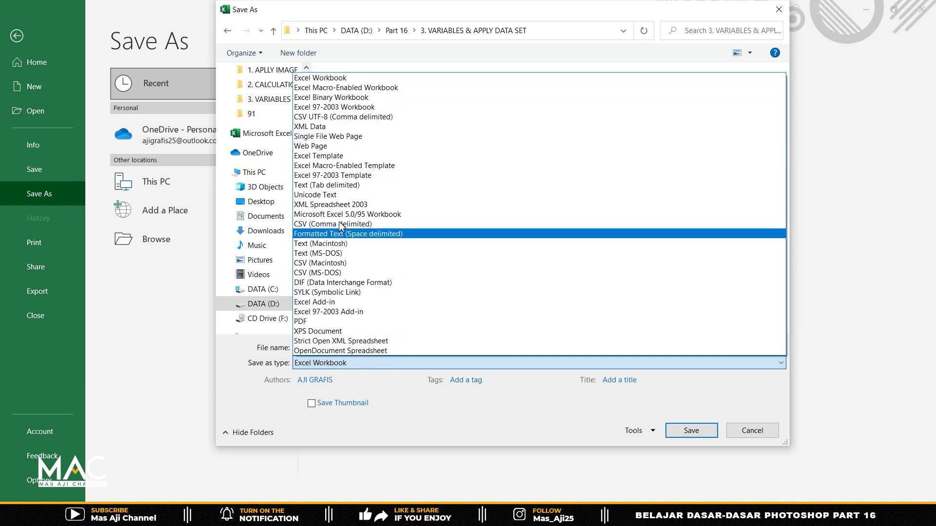
click(349, 188)
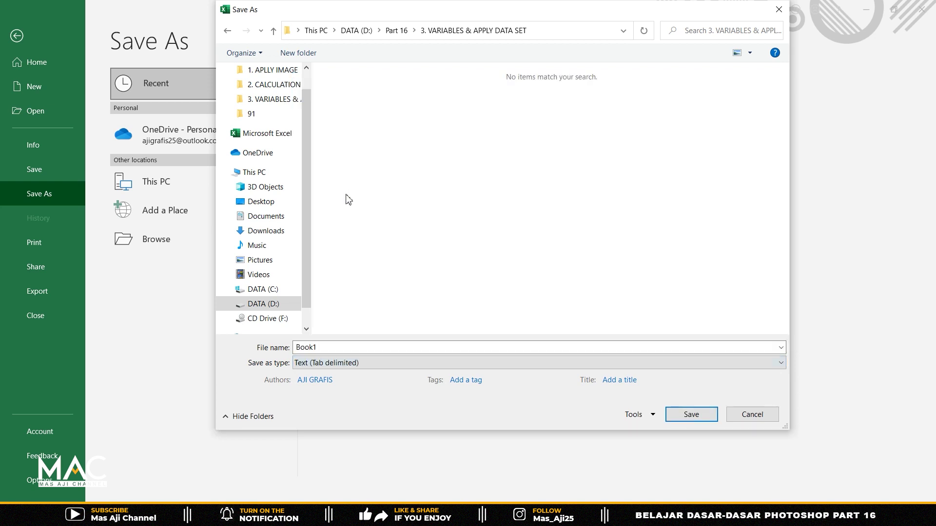
click(334, 347)
key(BackSpace)
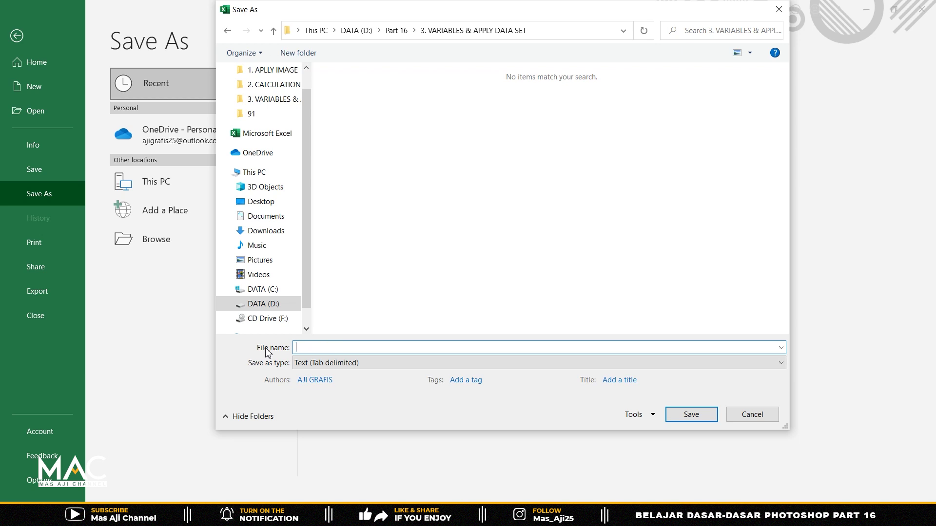
text(DATA ID CARD)
Finish saving, close Excel, and check that DATA ID CARD shows five tab-separated rows in Notepad.
click(702, 418)
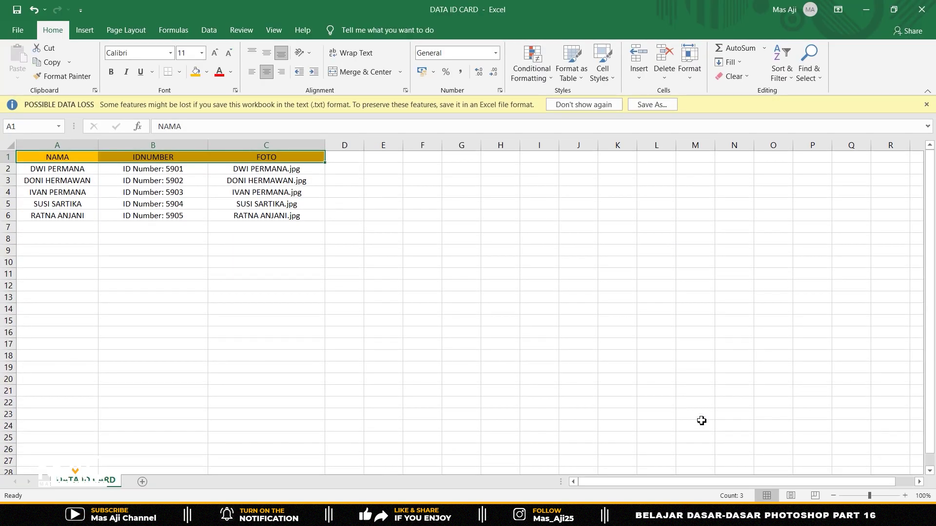
click(930, 4)
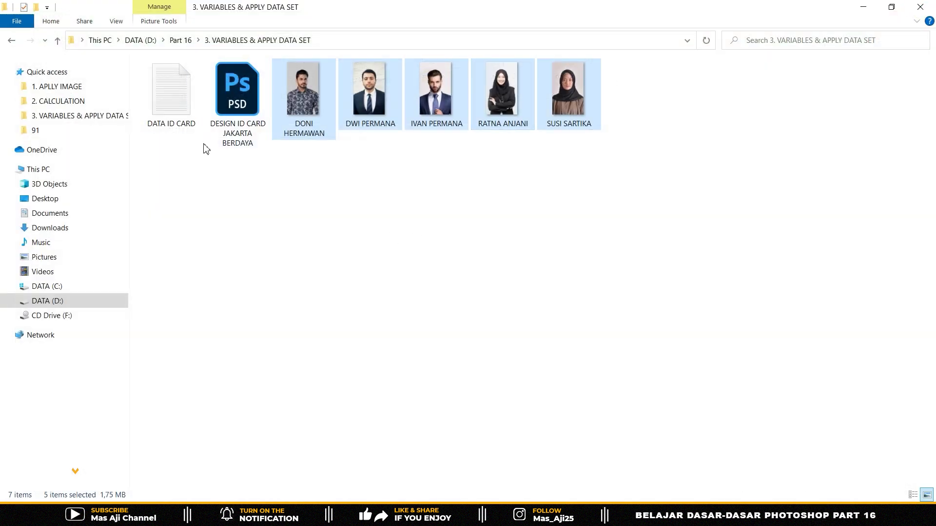
double_click(169, 108)
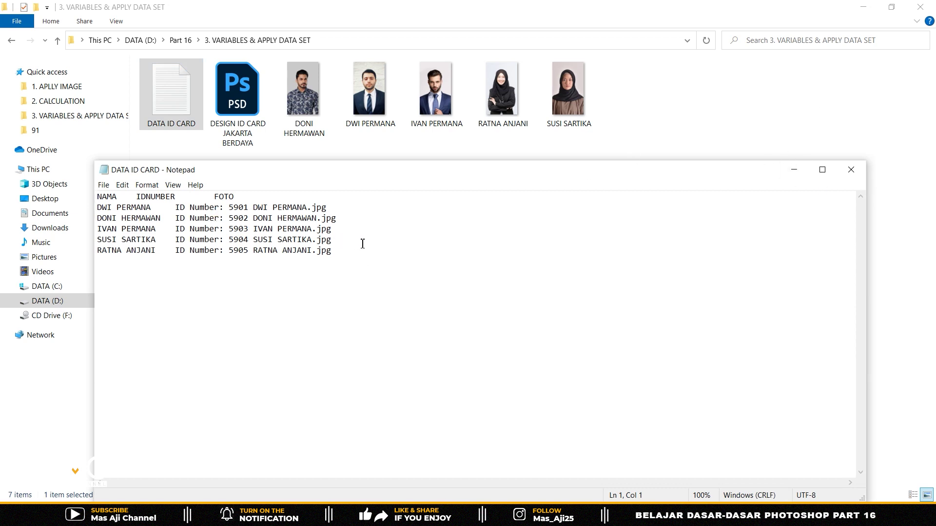
click(852, 175)
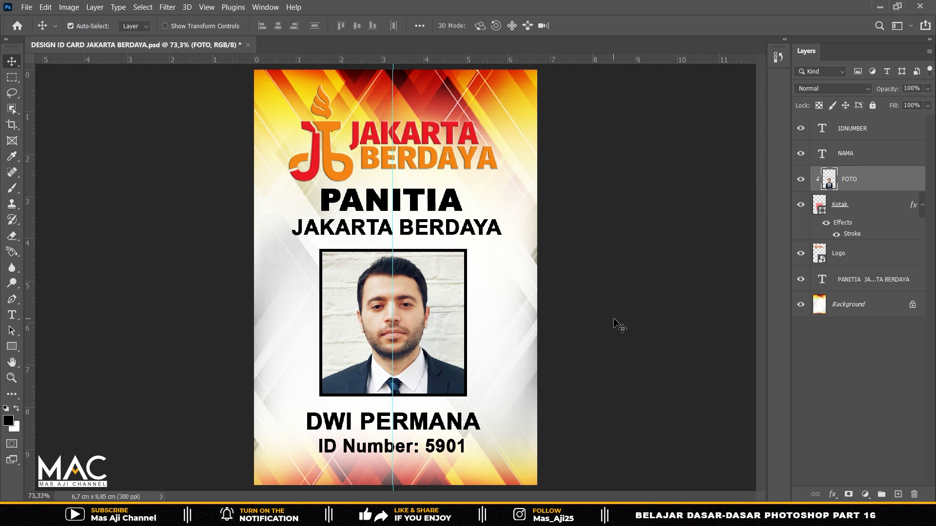
Define a Pixel Replacement variable named FOTO on the FOTO layer using the Fill method.
click(69, 6)
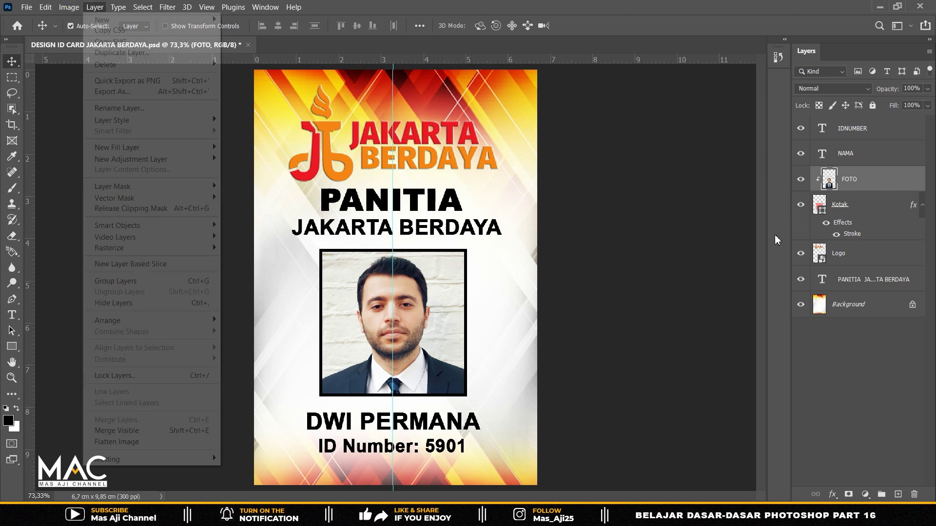
click(859, 182)
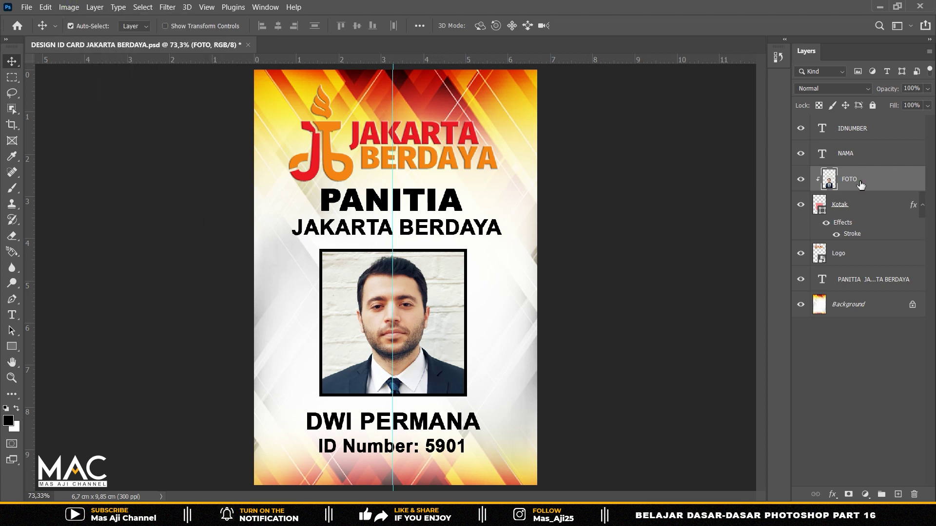
click(69, 6)
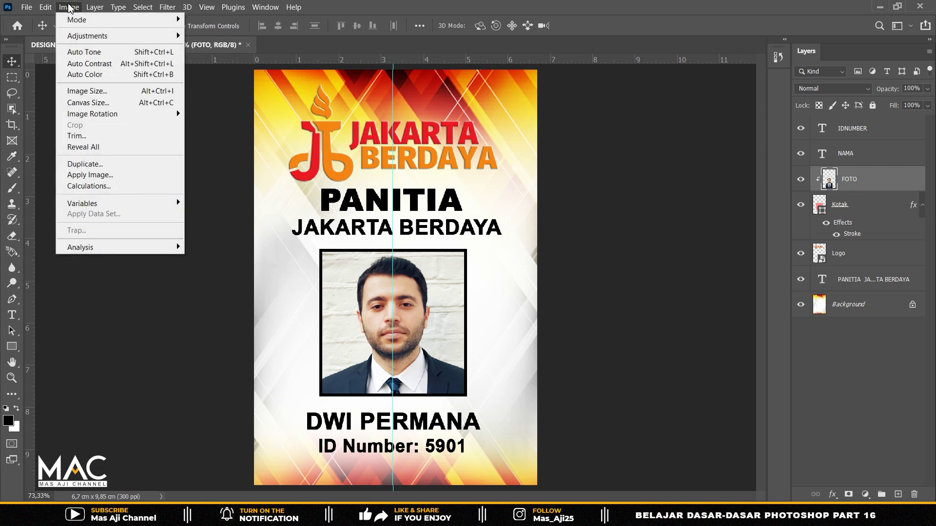
mouse_move(117, 203)
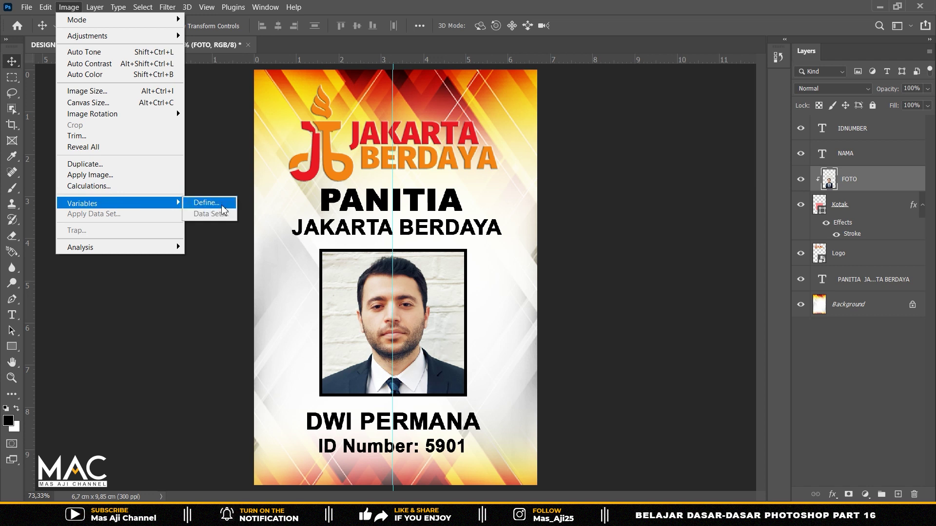
click(221, 203)
drag(581, 174, 667, 156)
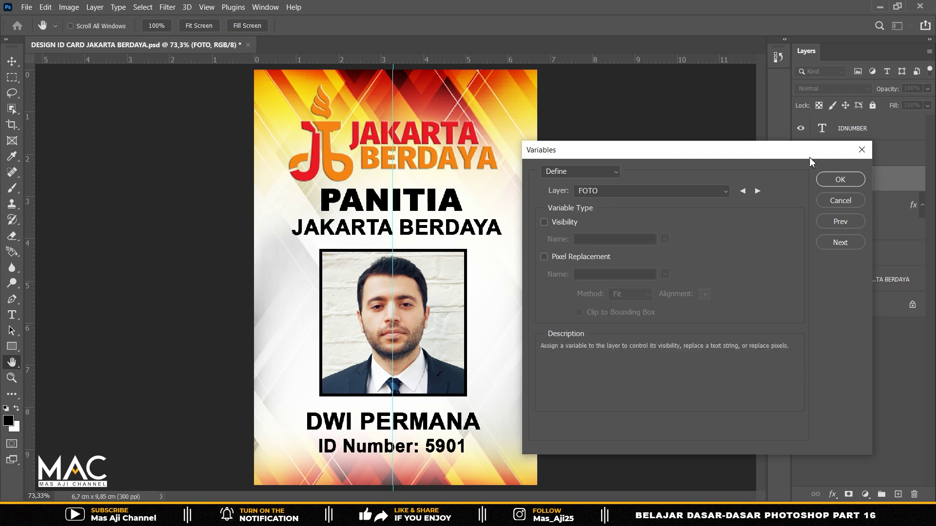
drag(809, 157, 745, 180)
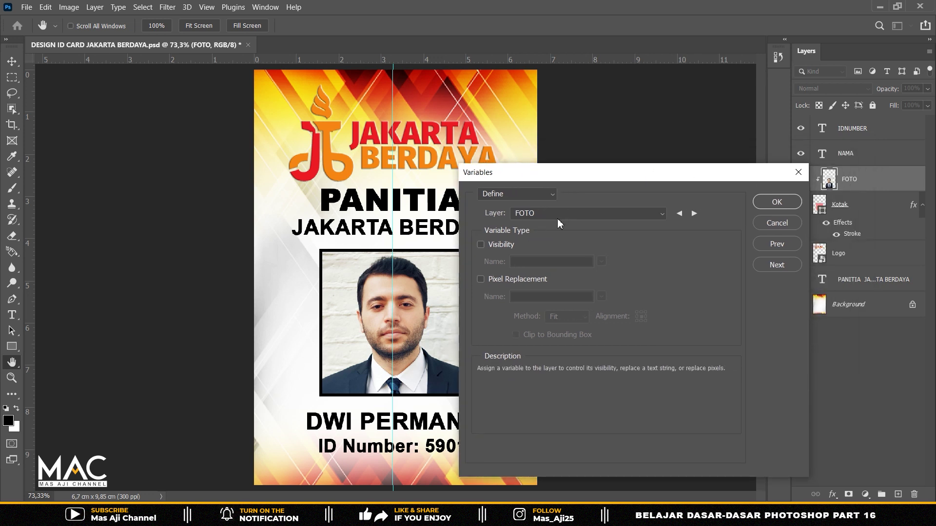
click(480, 281)
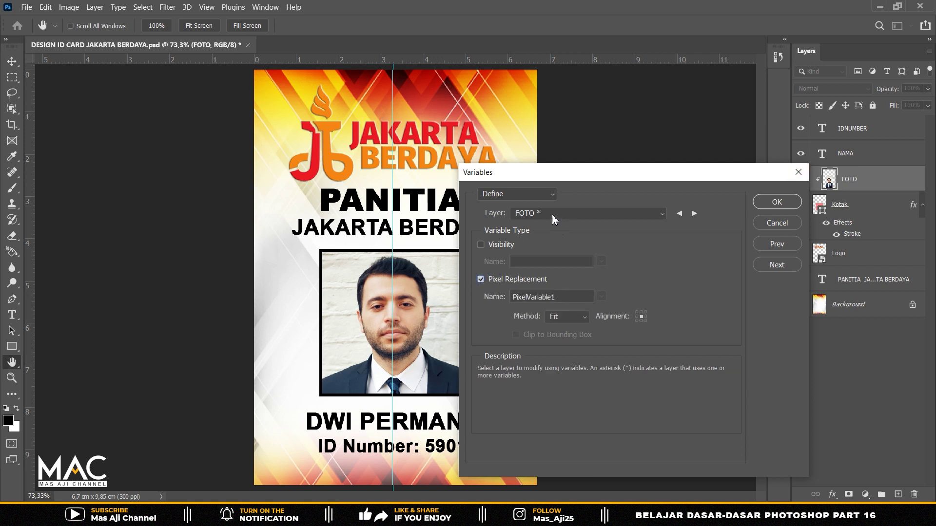
drag(566, 299, 480, 301)
key(BackSpace)
text(FOTO)
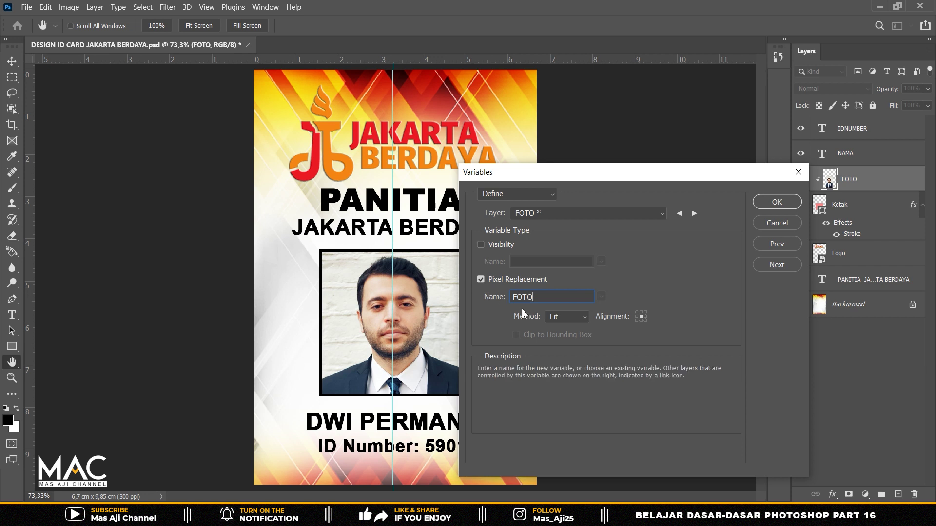
click(585, 316)
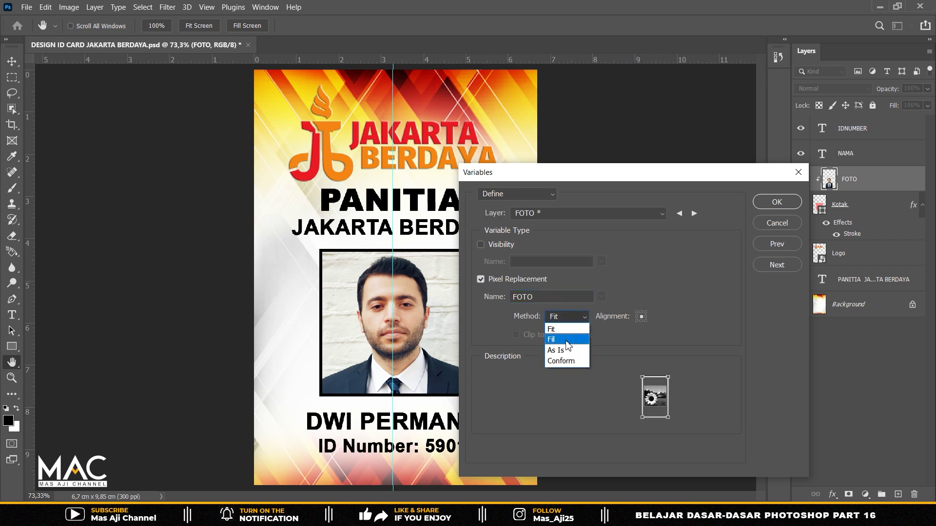
click(553, 339)
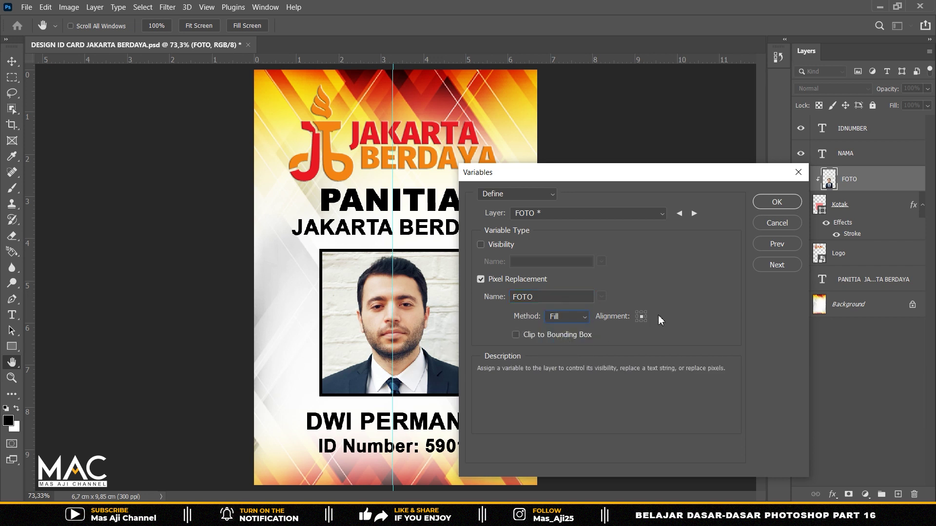
Step through the layers to IDNUMBER and make it a Text Replacement variable.
click(694, 214)
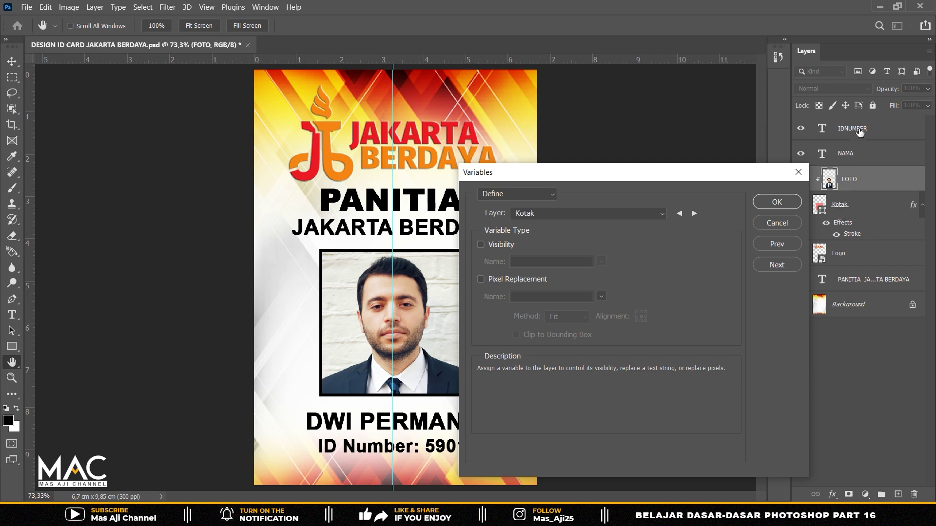
click(694, 214)
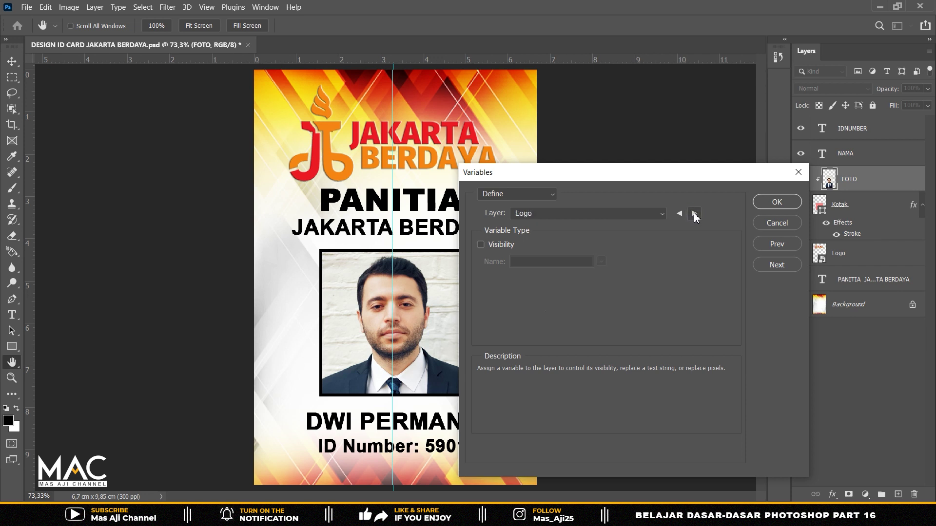
click(694, 214)
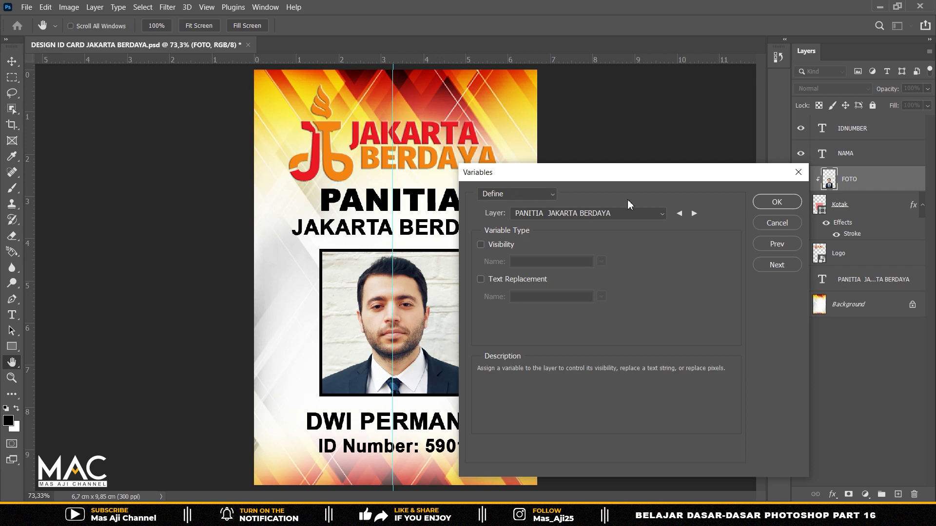
click(694, 214)
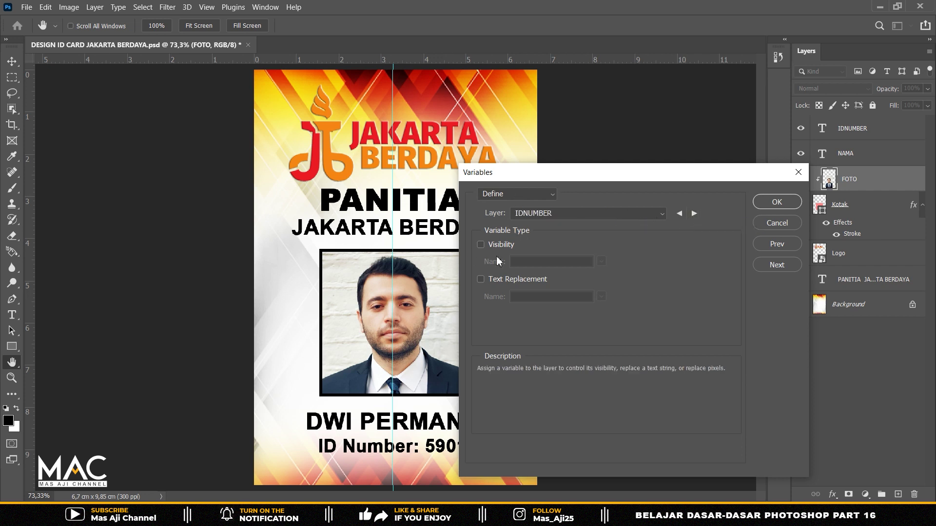
click(481, 281)
double_click(568, 300)
key(BackSpace)
text(IDNUMBER)
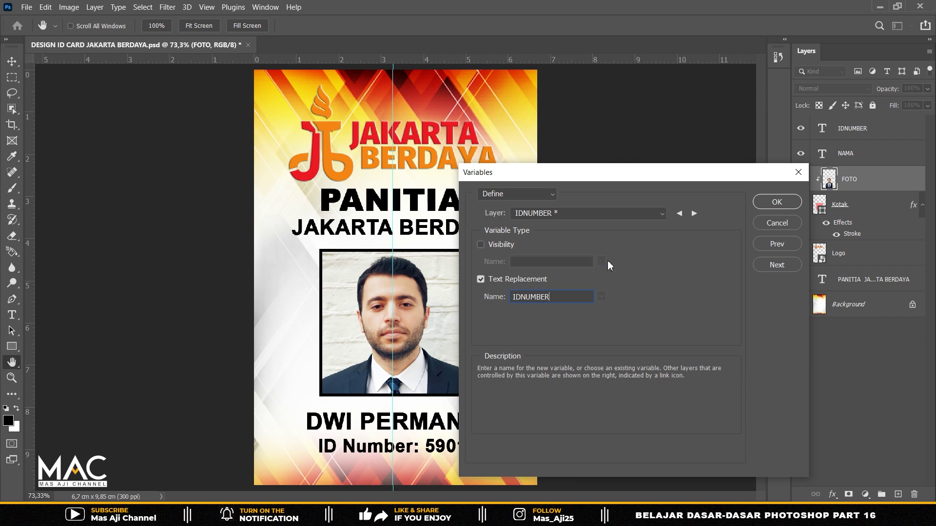
Make NAMA a Text Replacement variable, return to FOTO, and confirm the definitions.
click(694, 215)
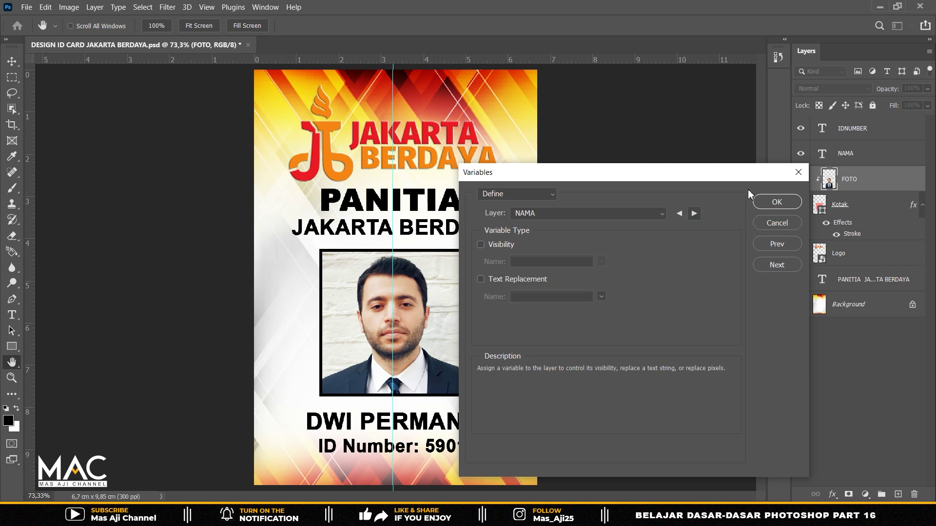
click(481, 279)
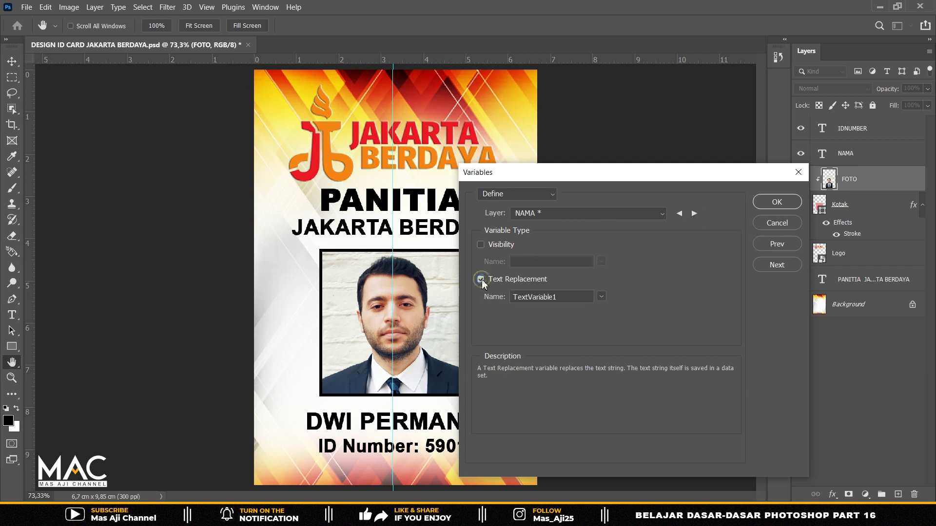
key(BackSpace)
text(NAMA)
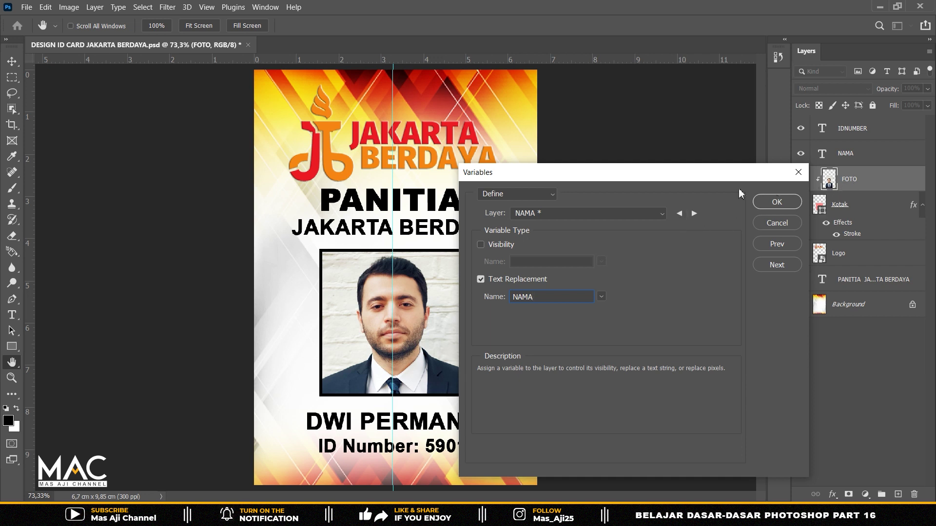
click(694, 214)
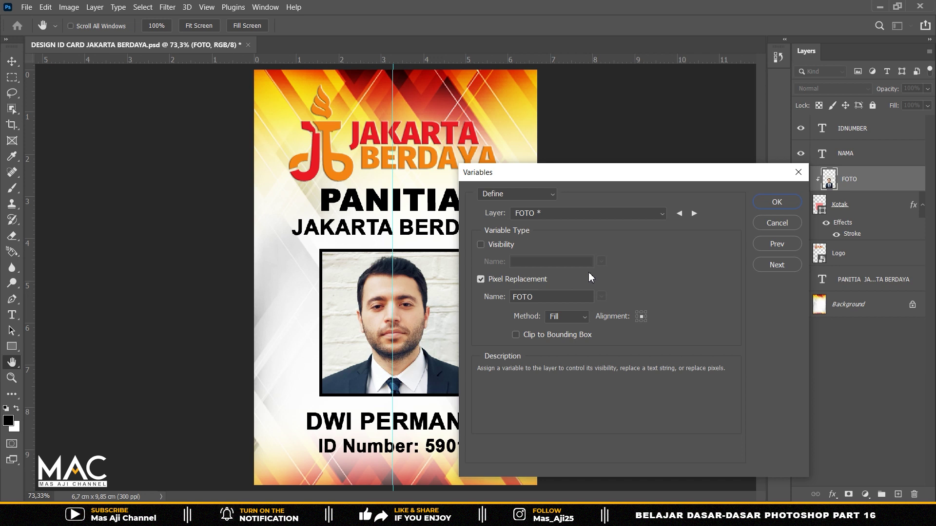
click(777, 202)
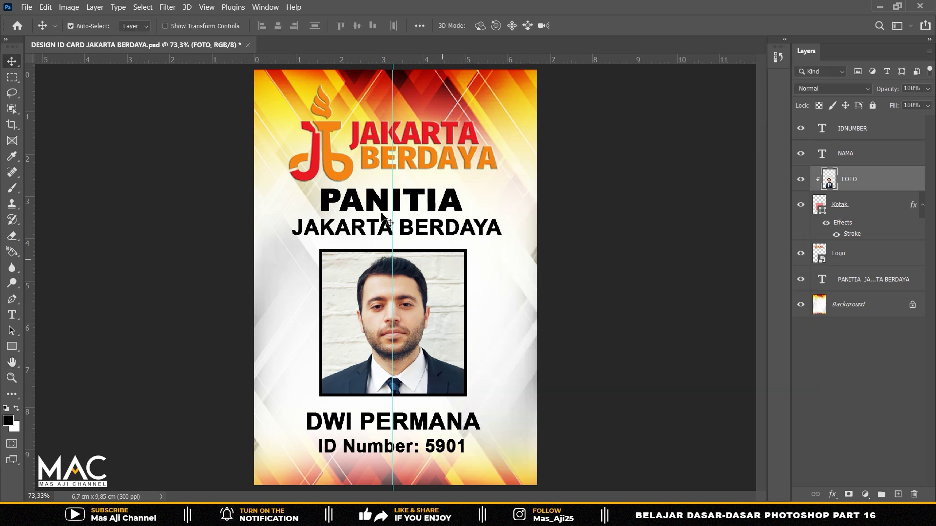
Import DATA ID CARD.txt as data sets through Image > Variables > Data Sets and confirm.
click(68, 8)
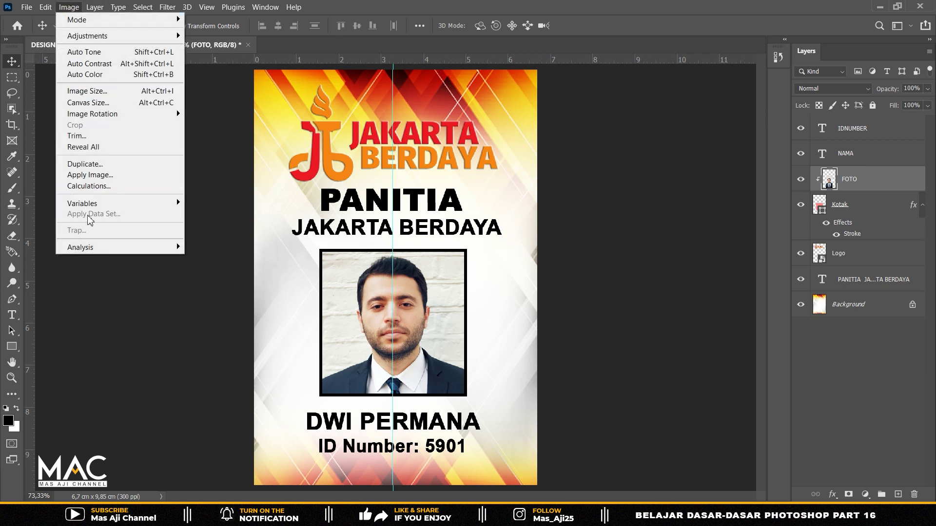
mouse_move(82, 203)
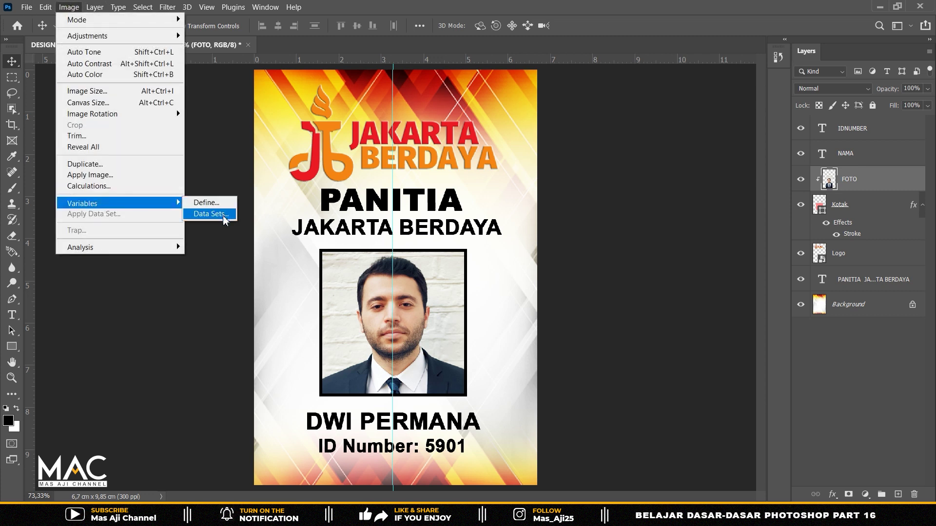
click(222, 217)
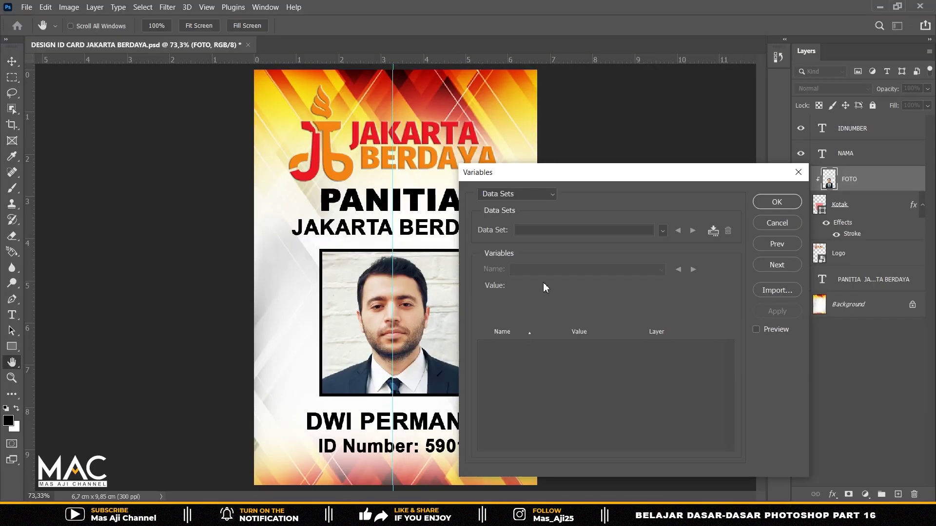
click(773, 291)
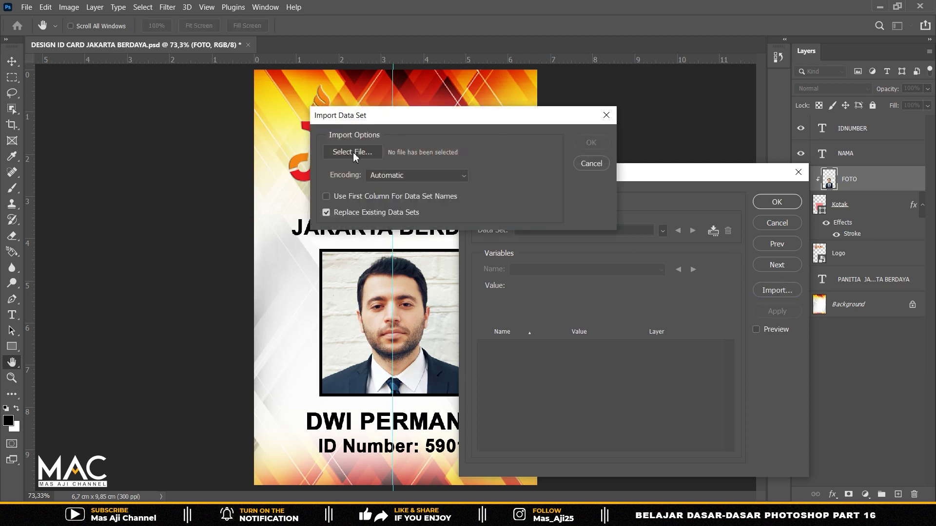
click(358, 153)
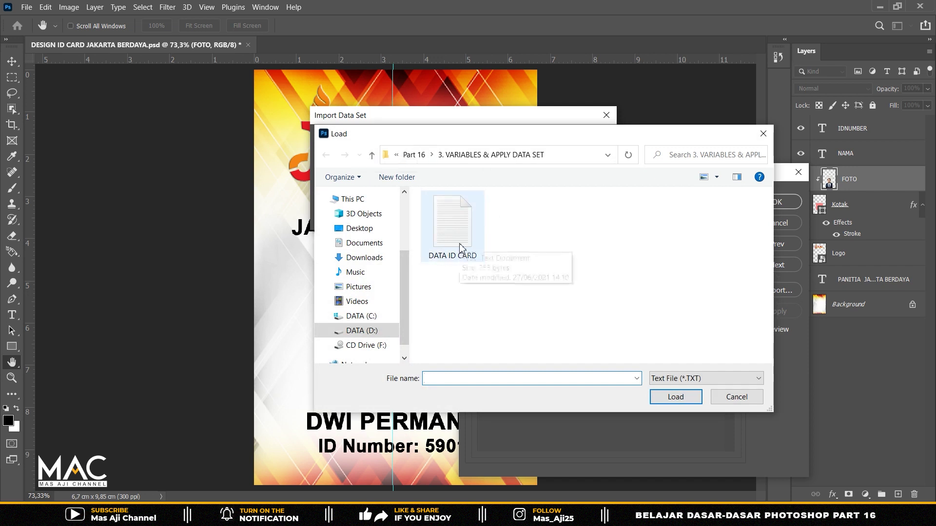
click(448, 215)
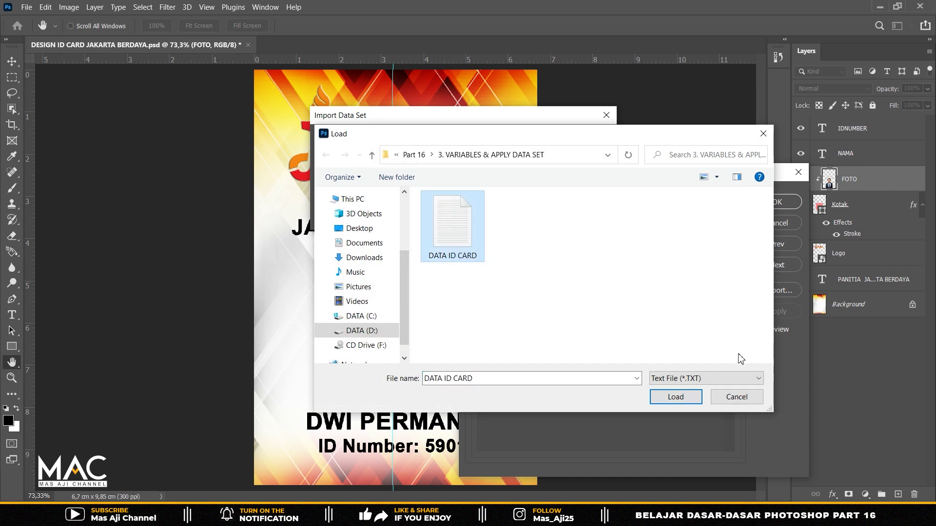
click(694, 400)
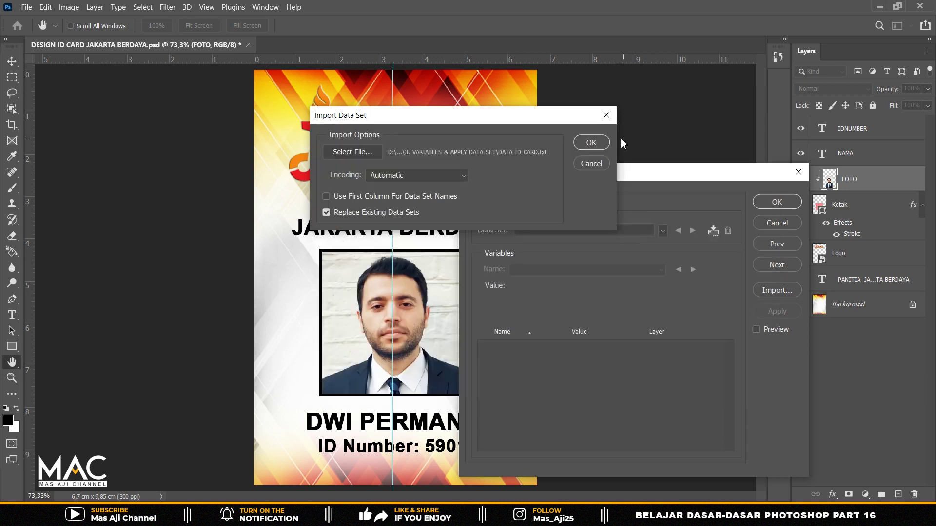
click(598, 143)
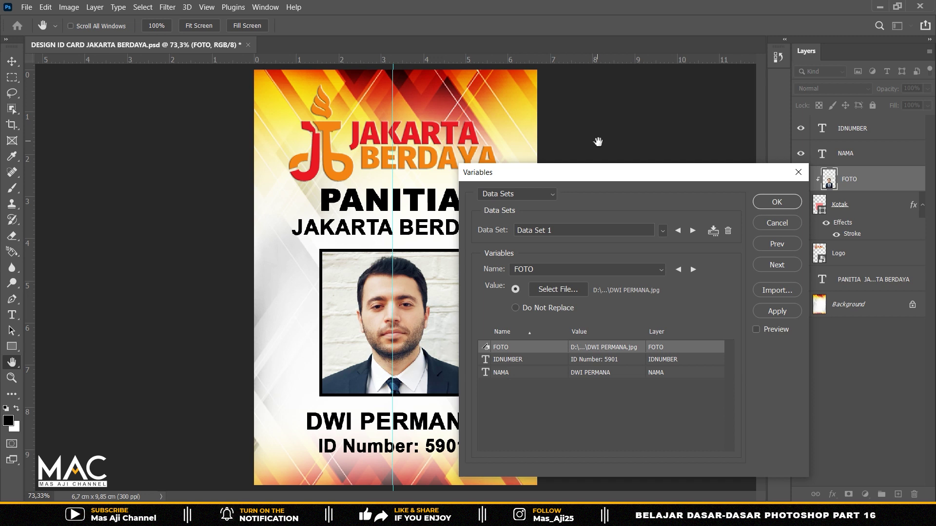
click(778, 202)
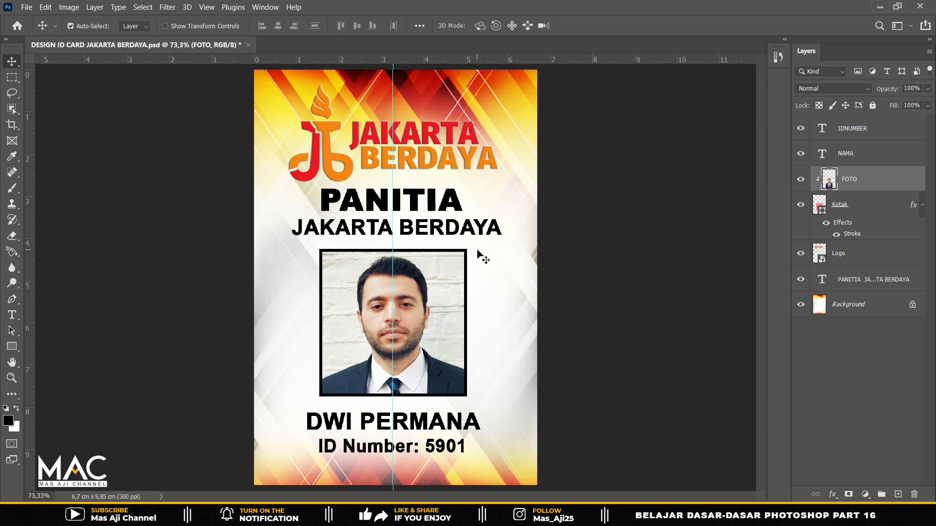
Open Apply Data Set and the DATA ID CARD text file, highlighting the first record.
click(68, 7)
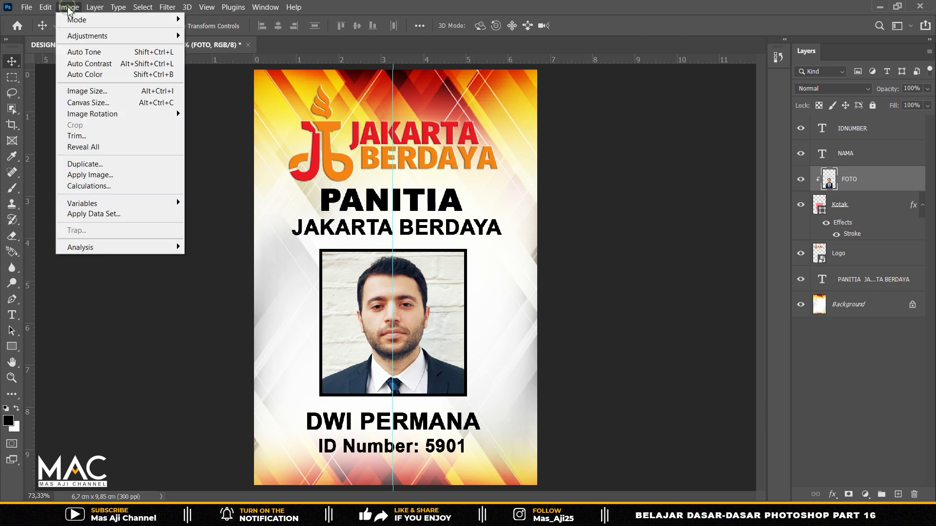
click(116, 214)
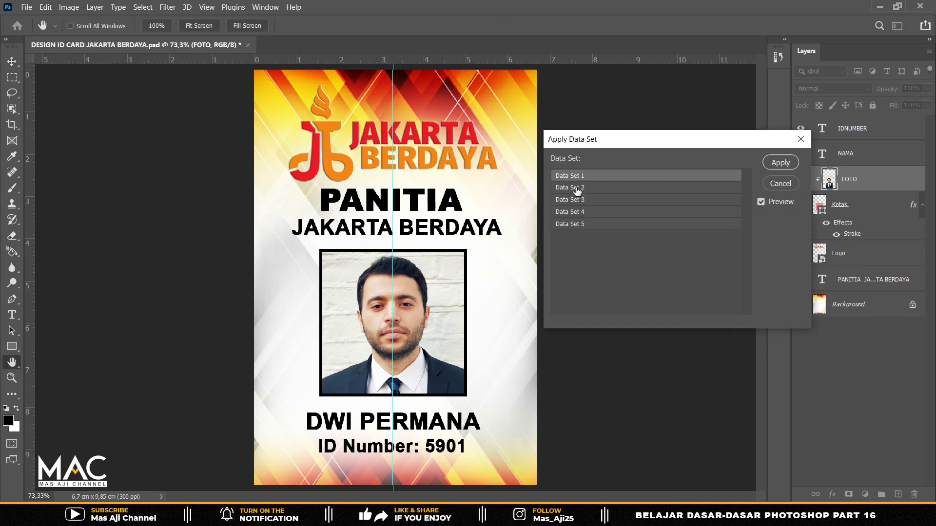
drag(594, 143, 606, 160)
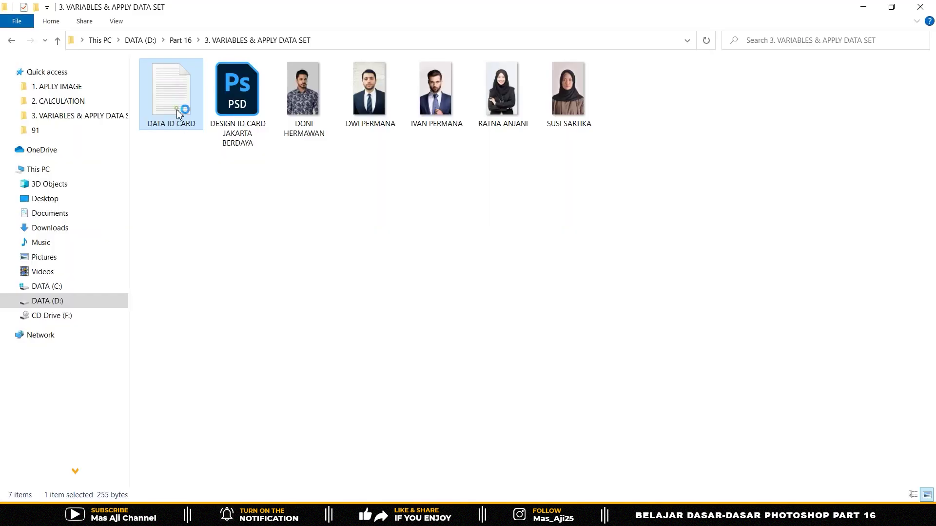
double_click(183, 113)
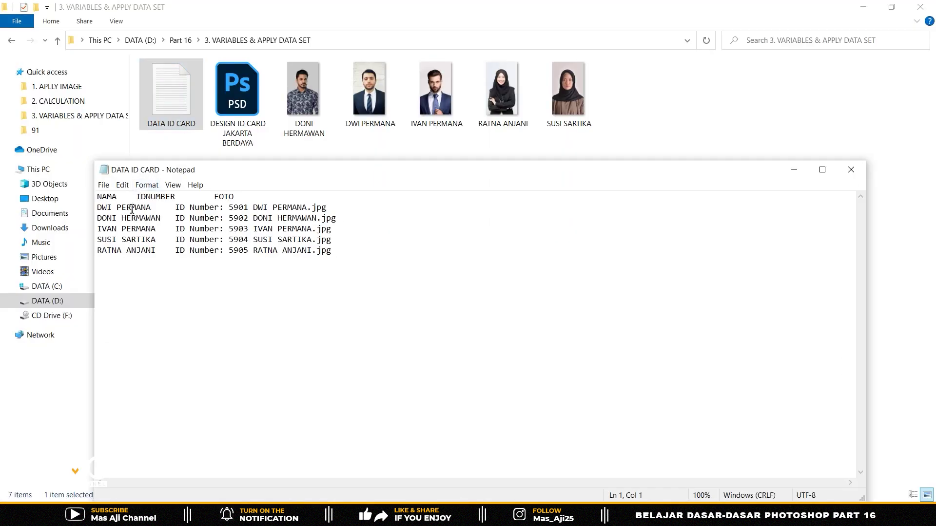
drag(98, 208, 328, 209)
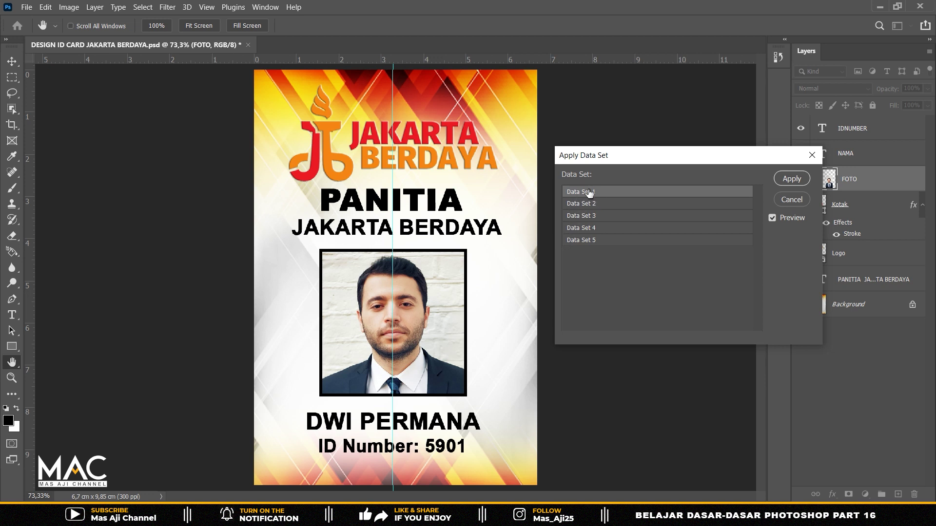
drag(614, 161, 614, 178)
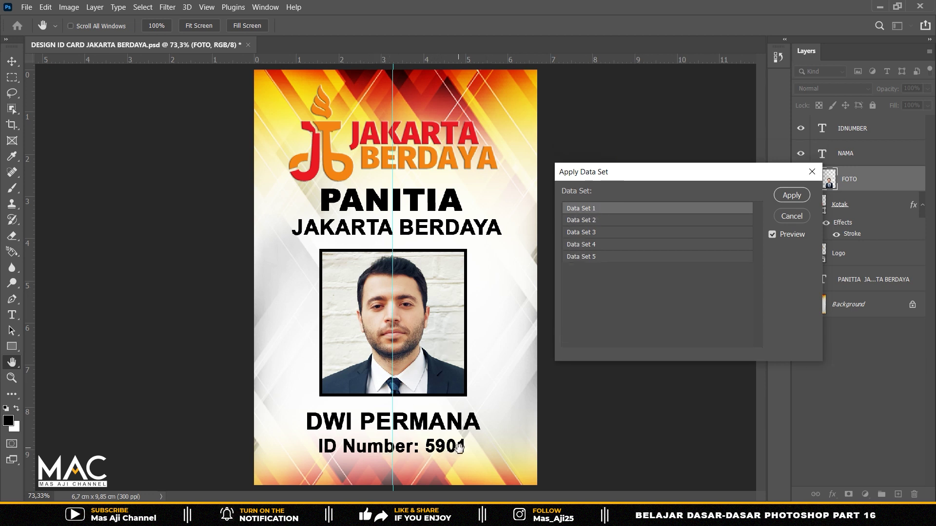
Preview Data Sets 2 through 5, comparing them with their records in the text file.
click(583, 220)
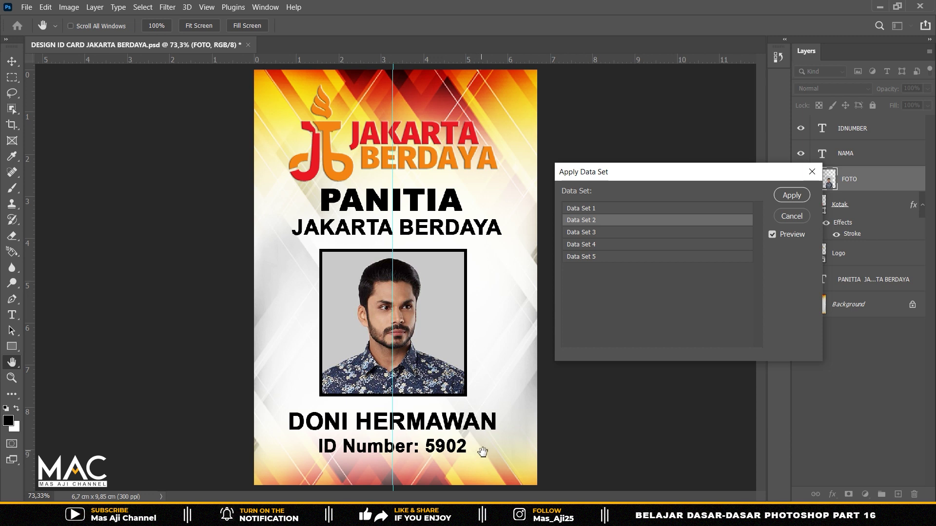
key(alt+Tab)
drag(99, 220, 249, 221)
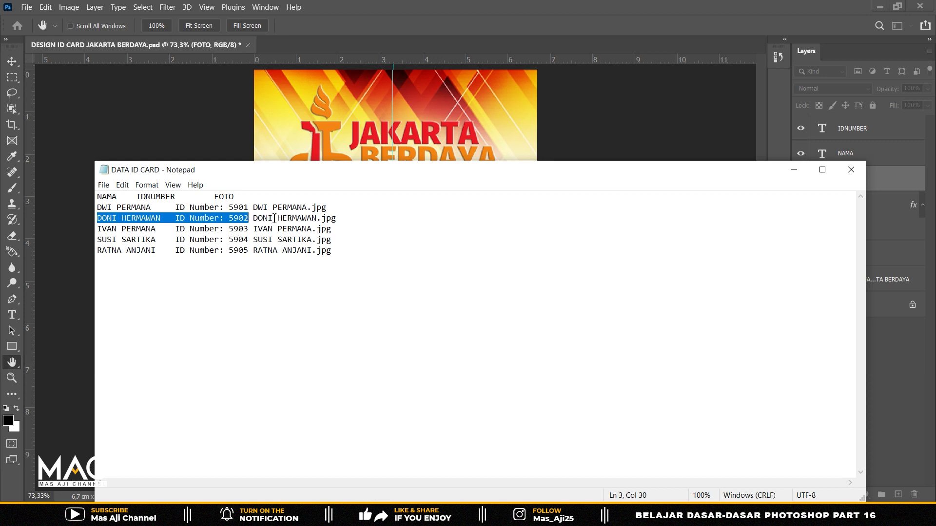
key(alt+Tab)
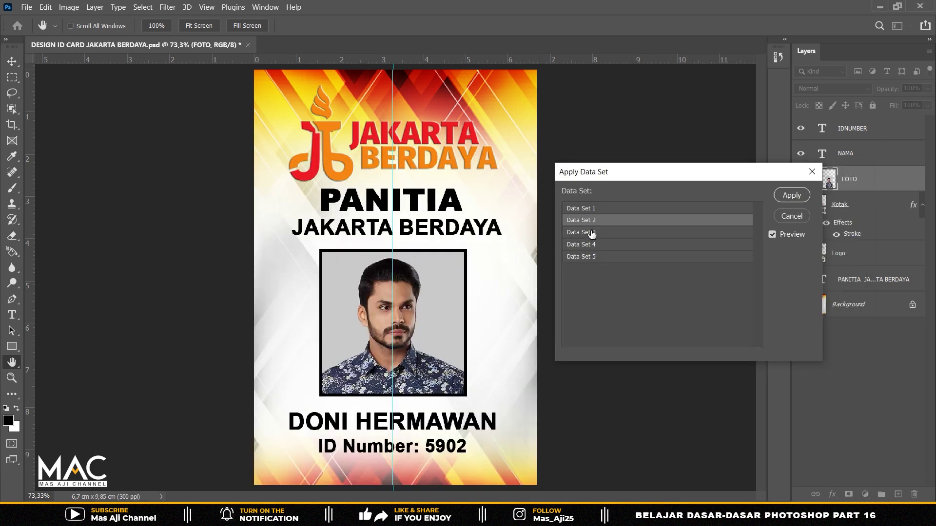
click(591, 232)
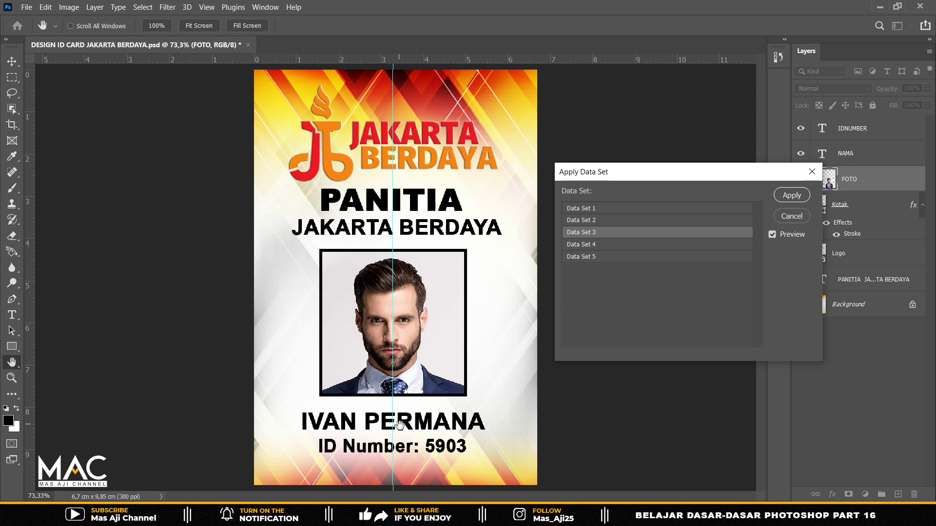
key(alt+Tab)
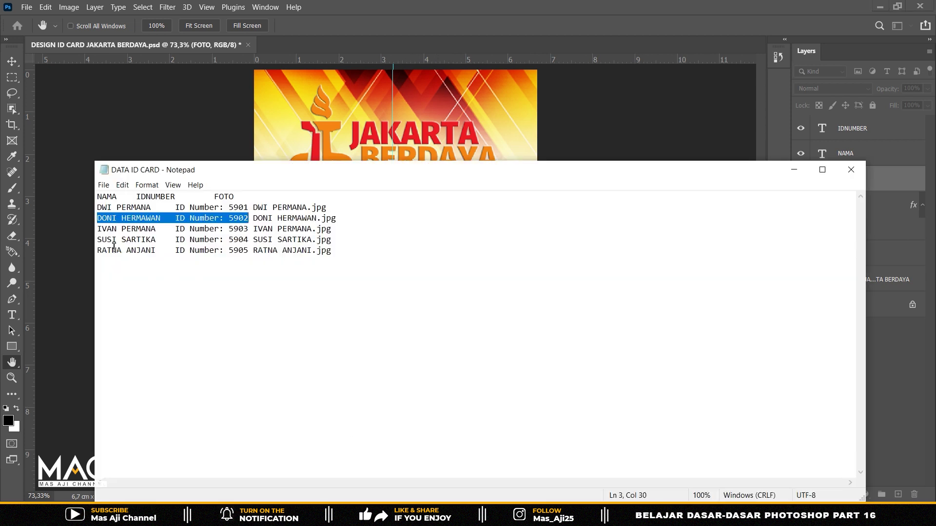
drag(100, 229, 249, 231)
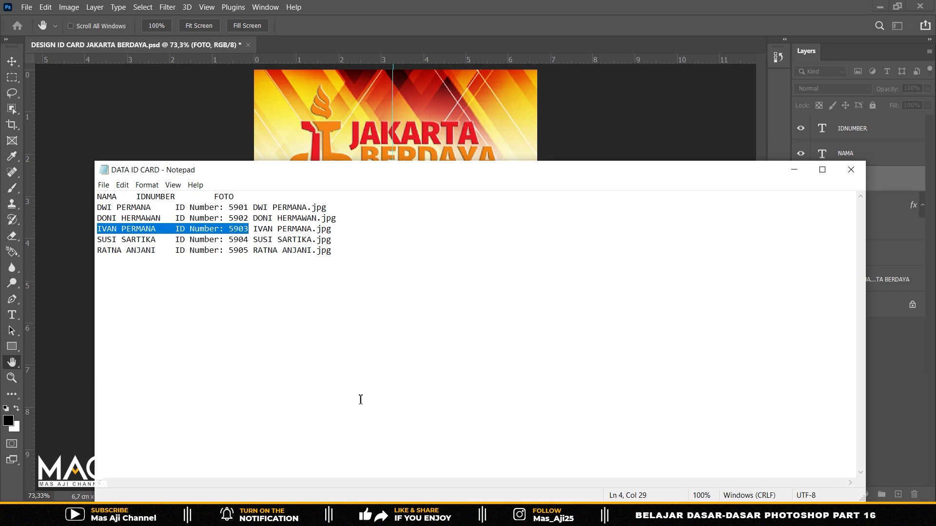
key(alt+Tab)
click(581, 245)
click(588, 257)
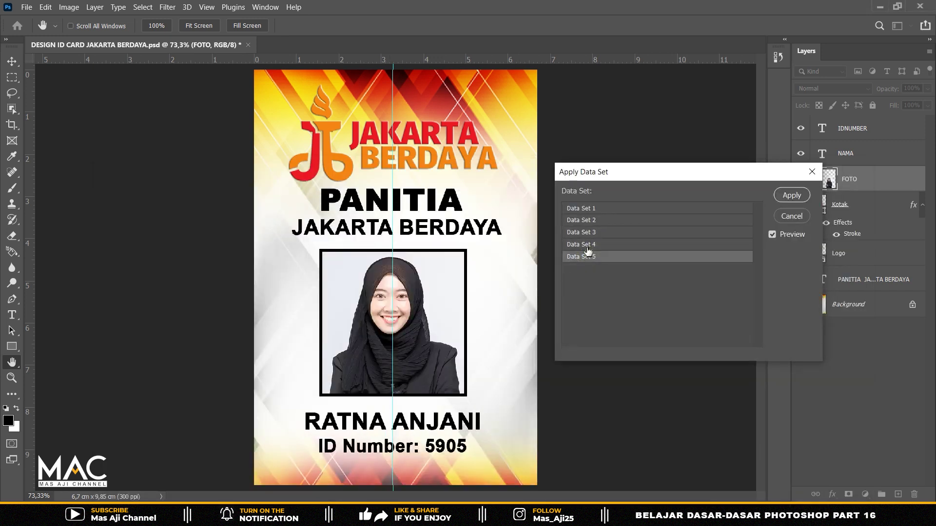
Cycle through Data Sets 1–5 again and apply Data Set 5.
click(587, 209)
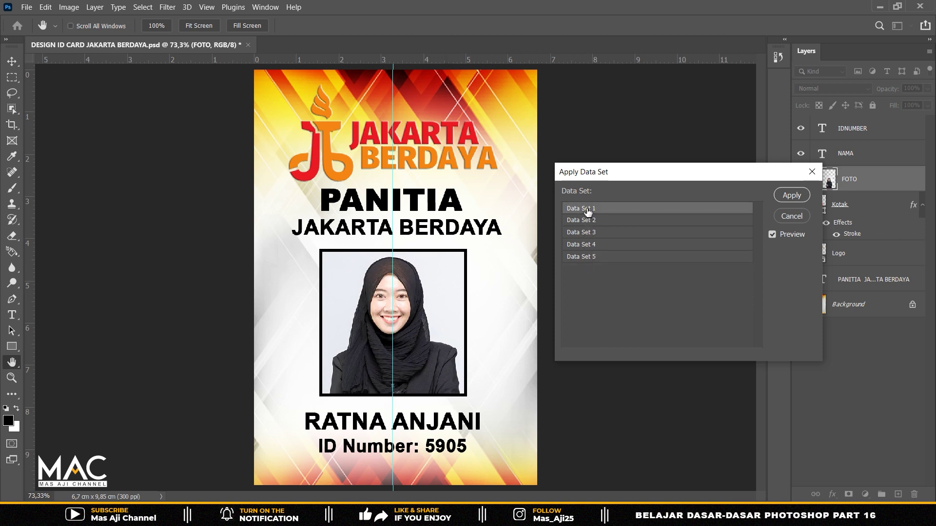
click(588, 222)
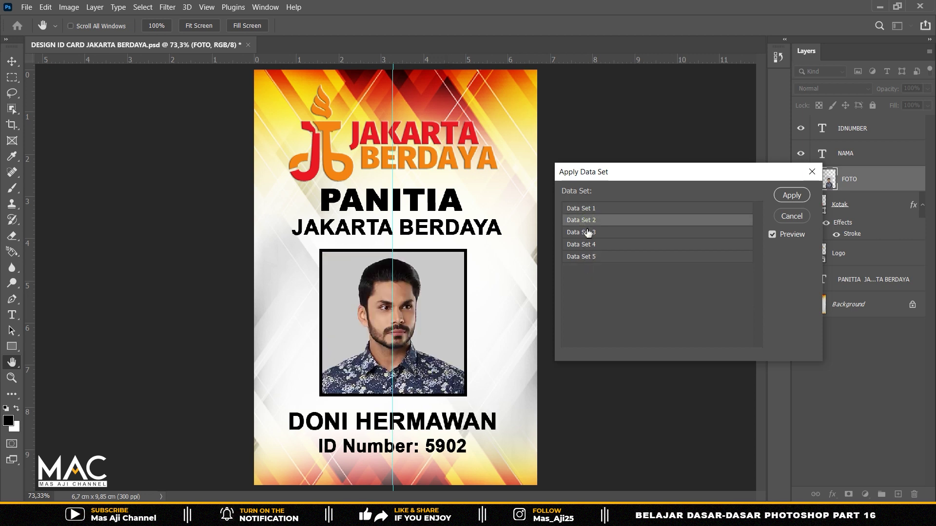
click(588, 233)
click(586, 244)
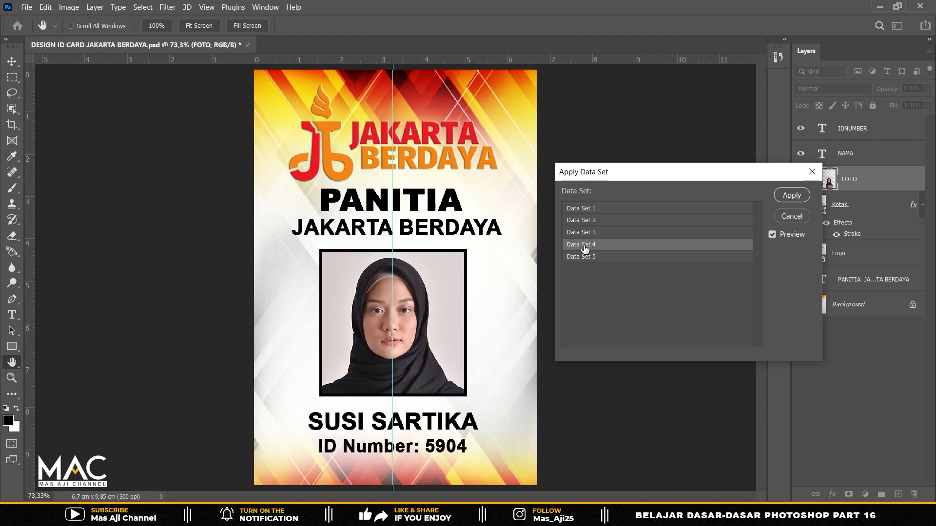
click(585, 258)
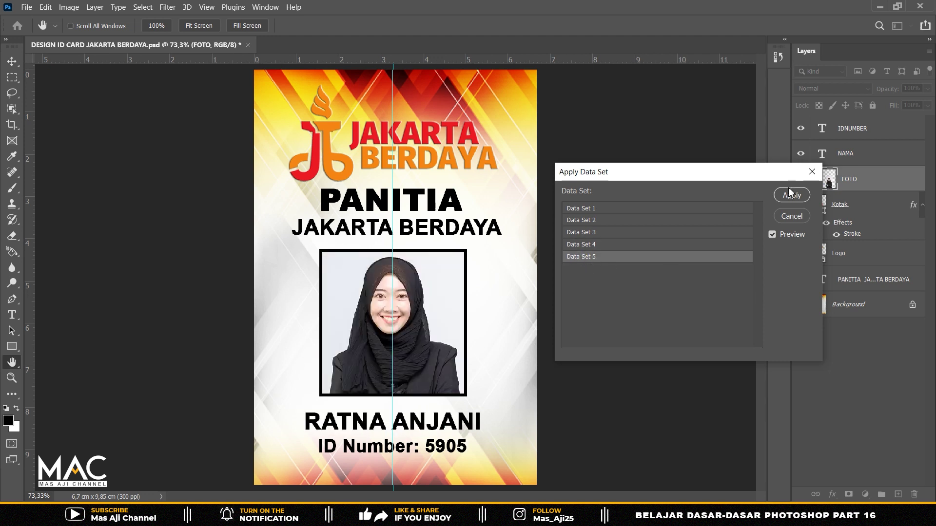
click(792, 196)
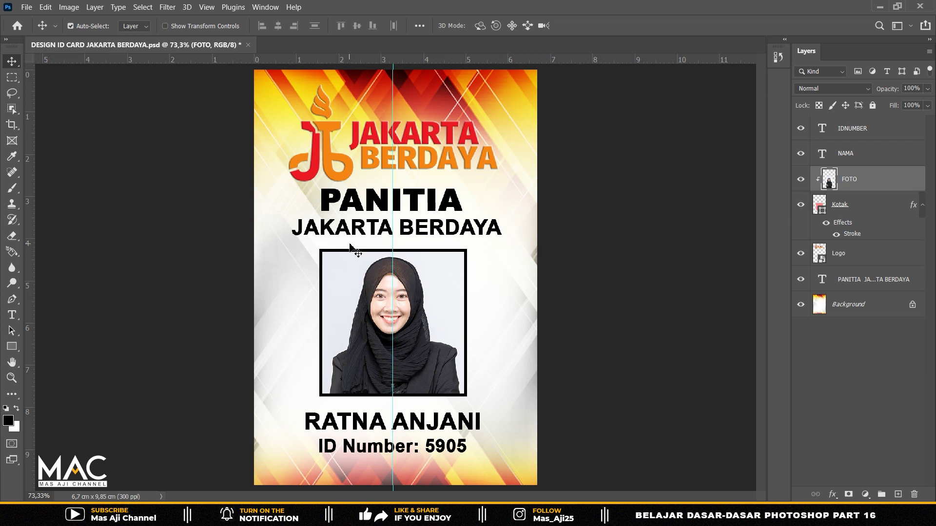
Start Export Data Sets as Files and browse to D:\Part 16 for the destination.
click(27, 7)
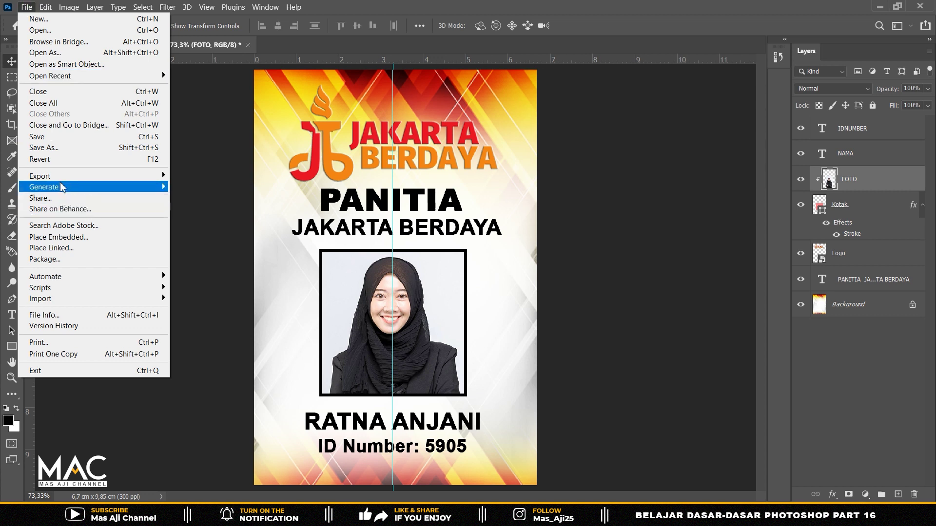
mouse_move(40, 176)
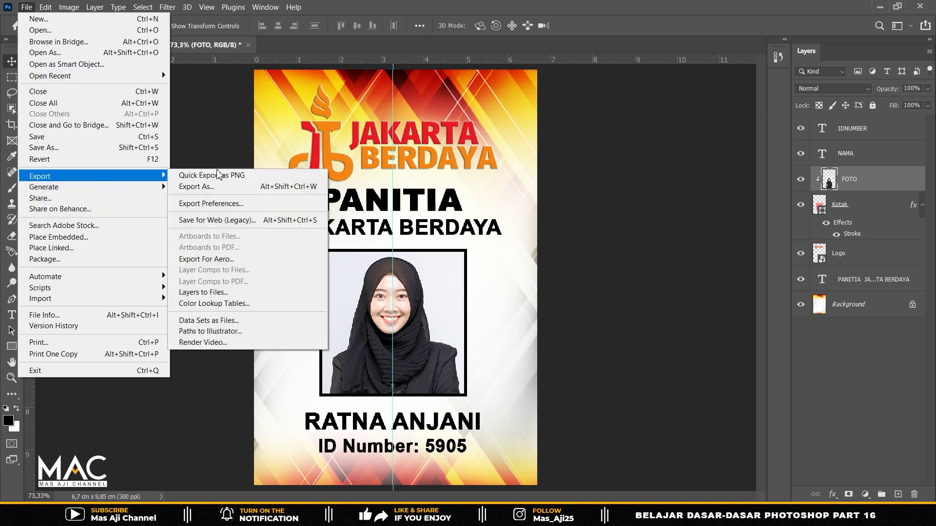
click(231, 323)
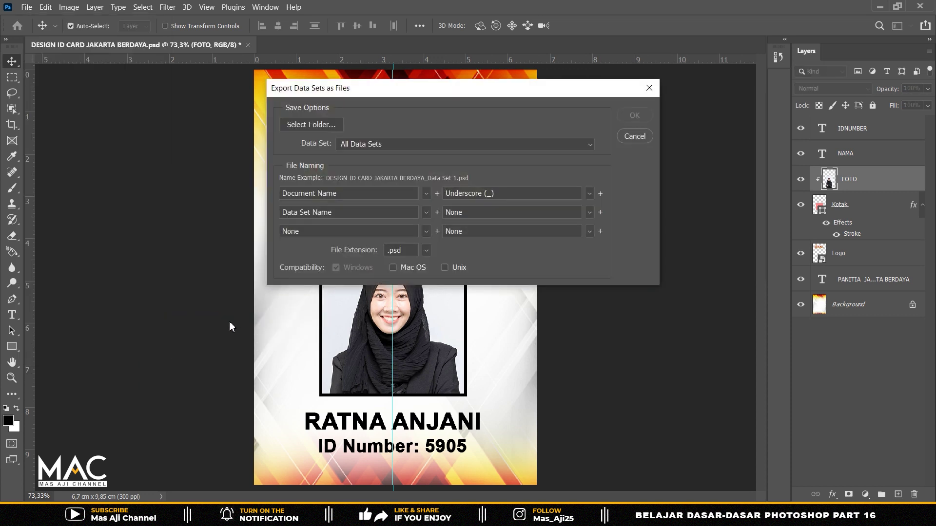
click(284, 124)
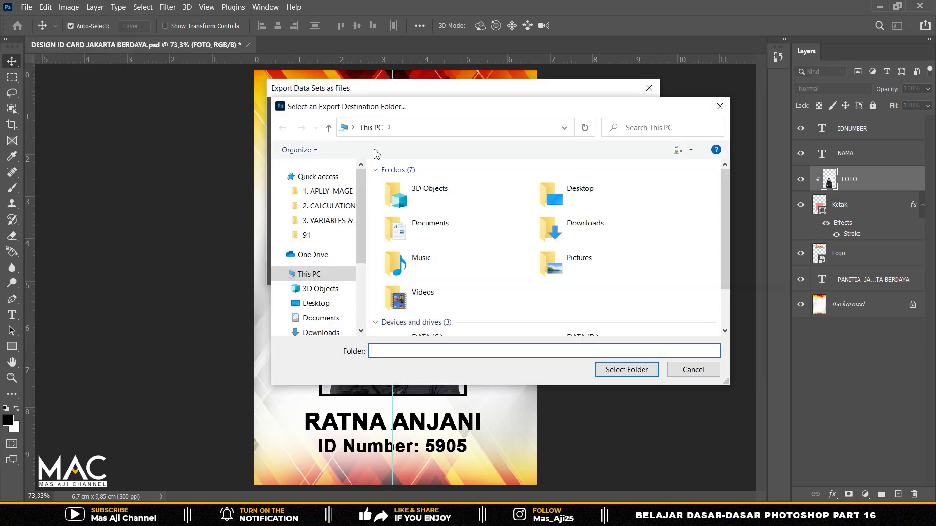
drag(360, 216, 360, 282)
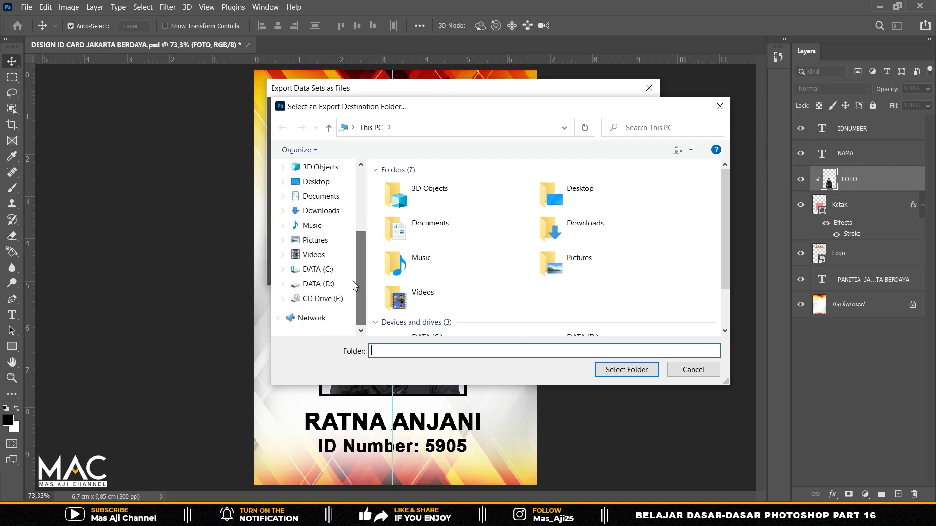
click(319, 284)
double_click(508, 206)
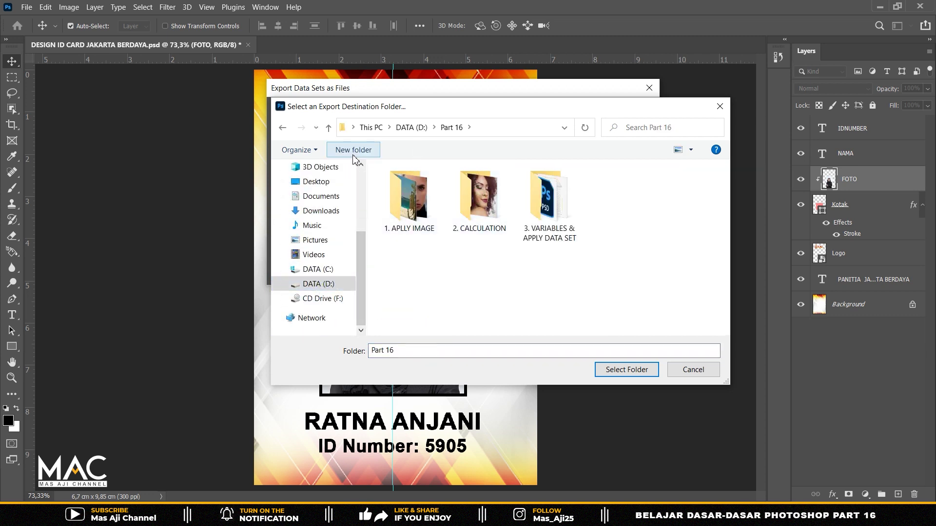
Create a DATA ID CARD folder, select it, and export all data sets.
click(372, 155)
key(BackSpace)
text(DATA ID CARD)
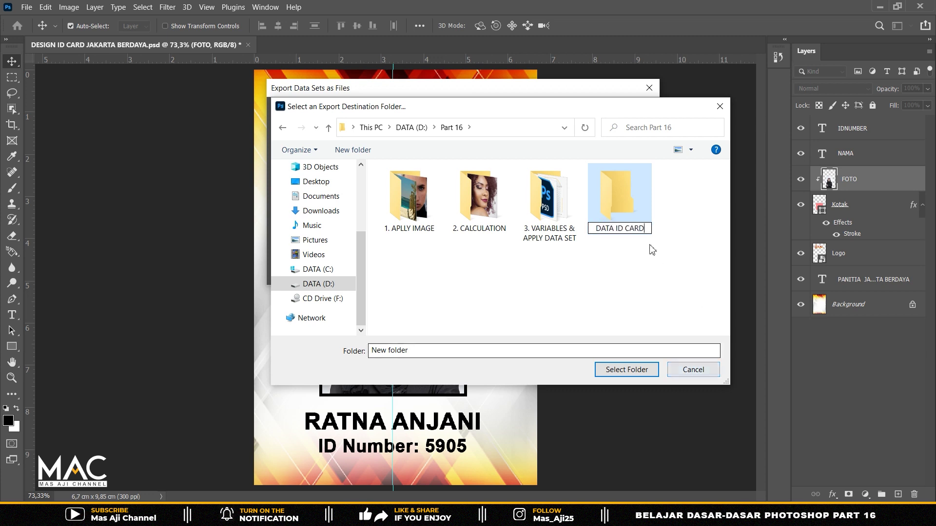
click(627, 213)
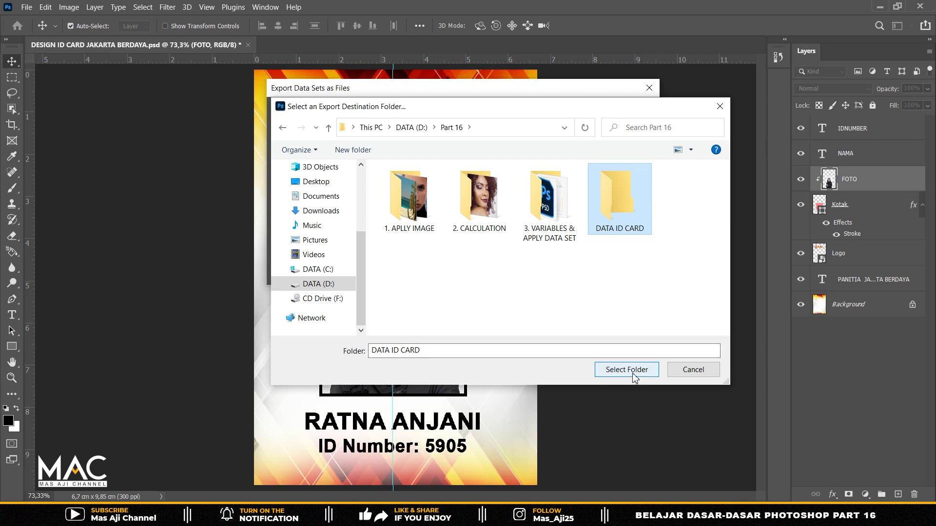
click(628, 372)
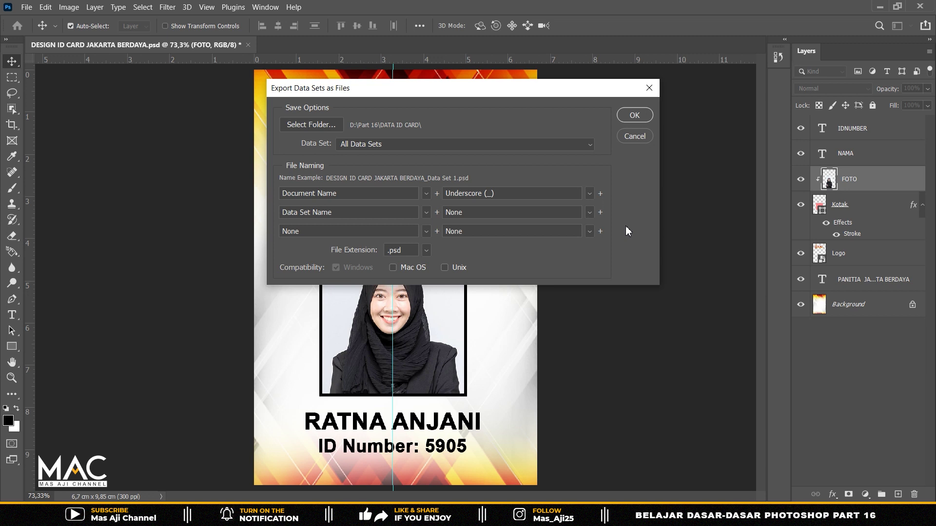
click(634, 116)
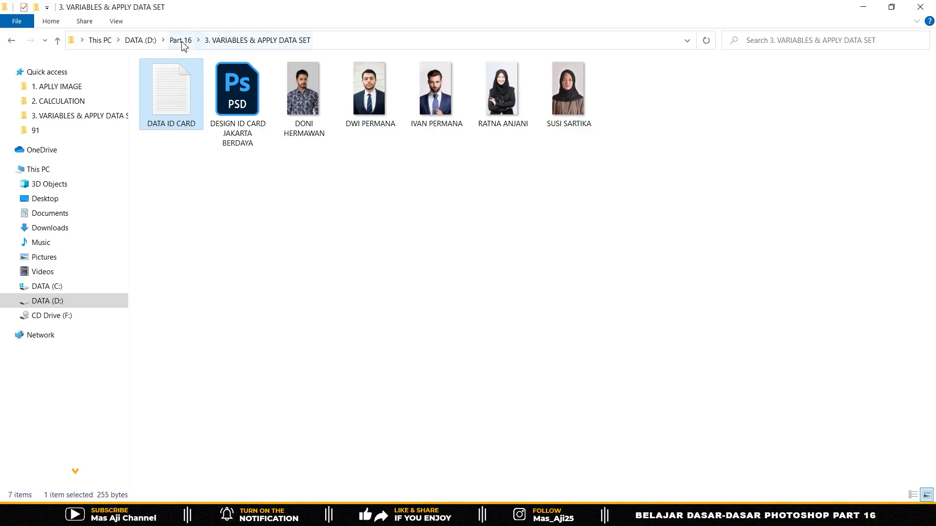
Open Part 16\DATA ID CARD in Explorer and open the Data Set 1 PSD.
click(180, 40)
double_click(370, 95)
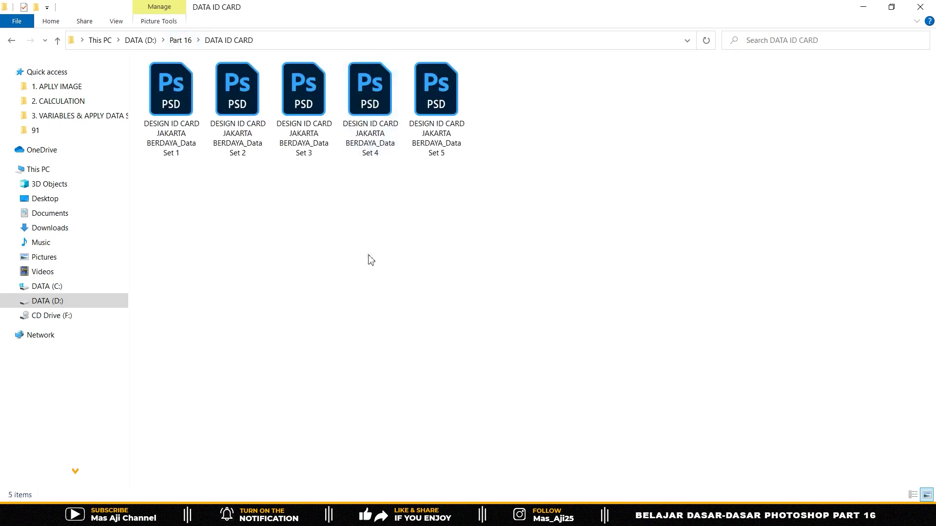
drag(169, 177, 474, 126)
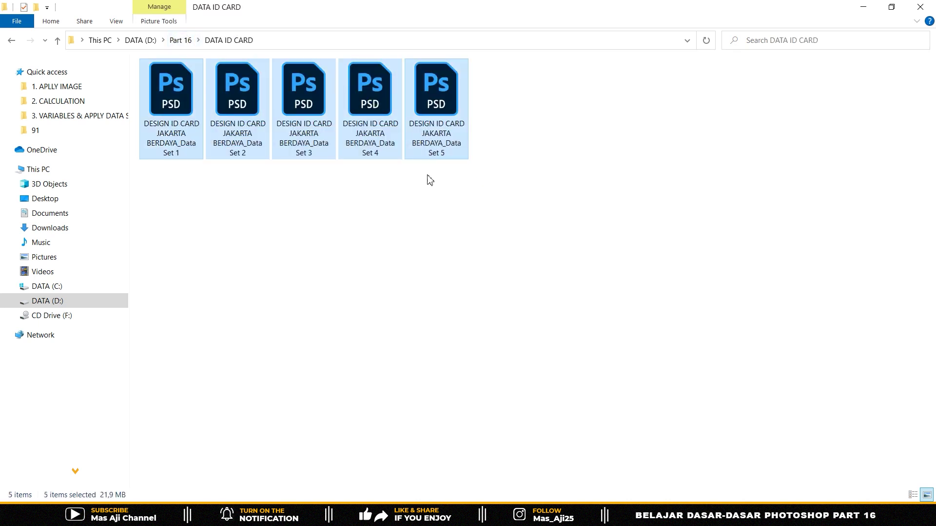
click(268, 309)
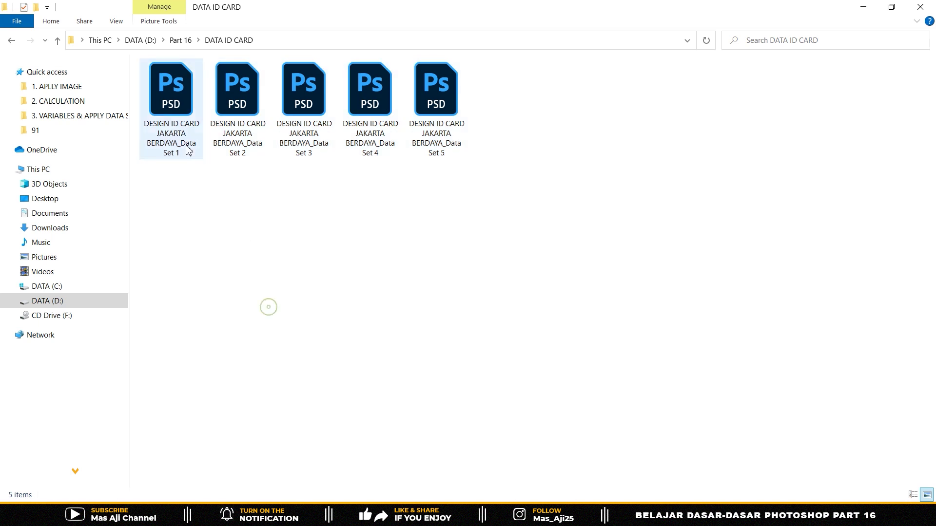
double_click(177, 107)
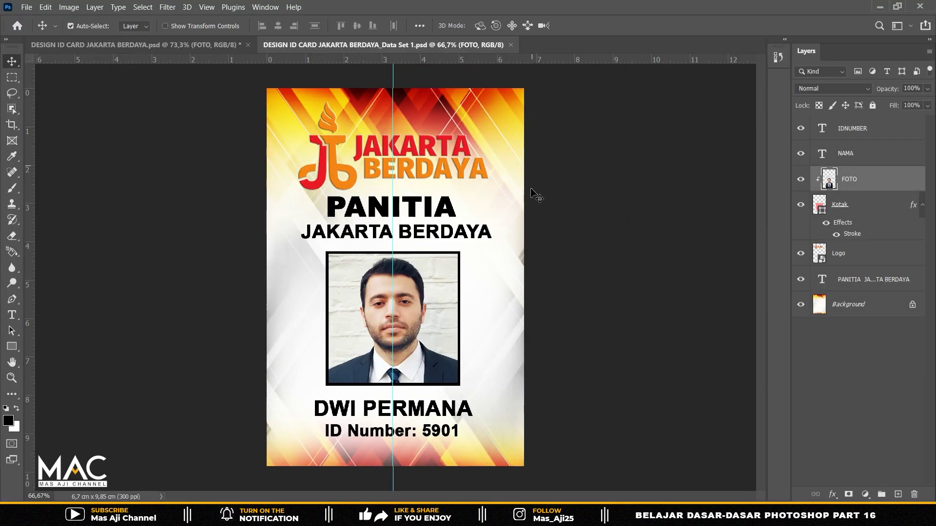
Close the template without saving and Data Set 1, then drag all five PSDs into Photoshop.
click(231, 45)
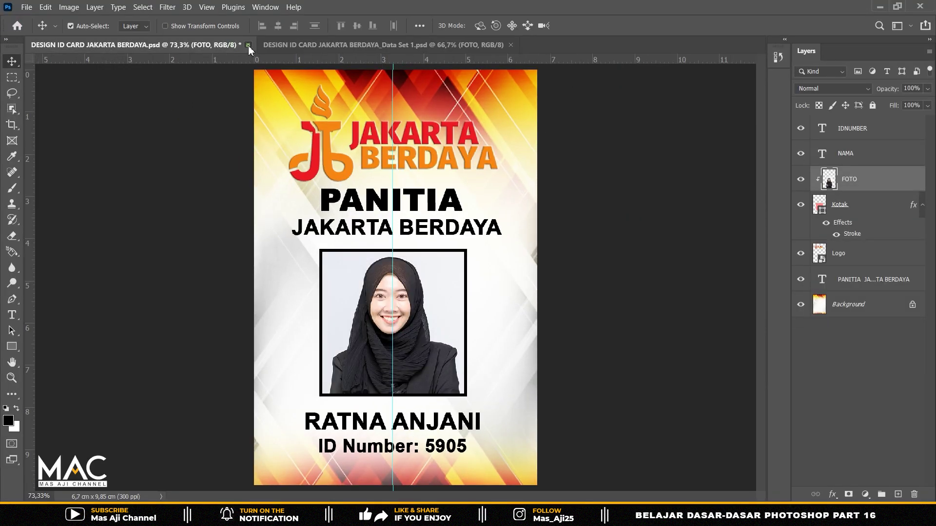
click(247, 45)
click(488, 212)
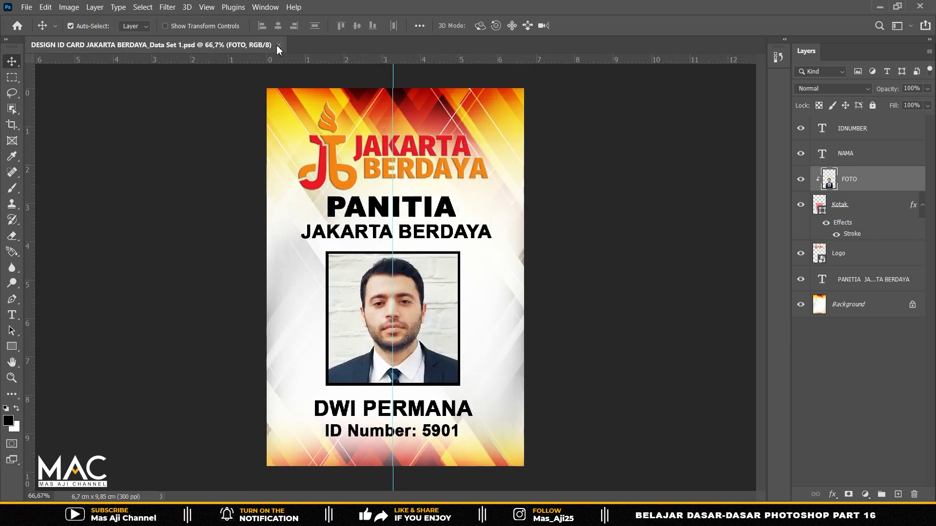
click(278, 45)
mouse_move(177, 204)
mouse_down()
mouse_move(476, 115)
mouse_move(423, 225)
mouse_move(420, 276)
mouse_up()
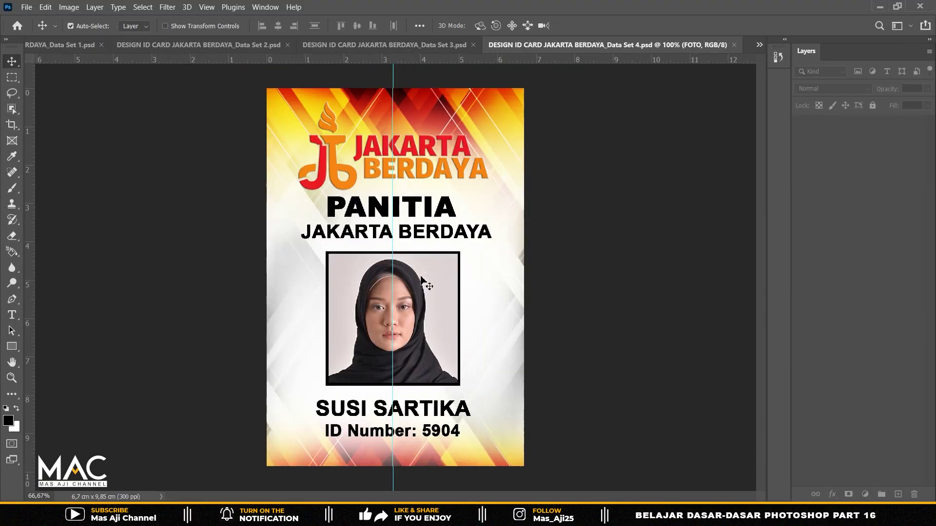
Review the Data Set 1–5 cards tab by tab, checking them against the data file.
click(41, 45)
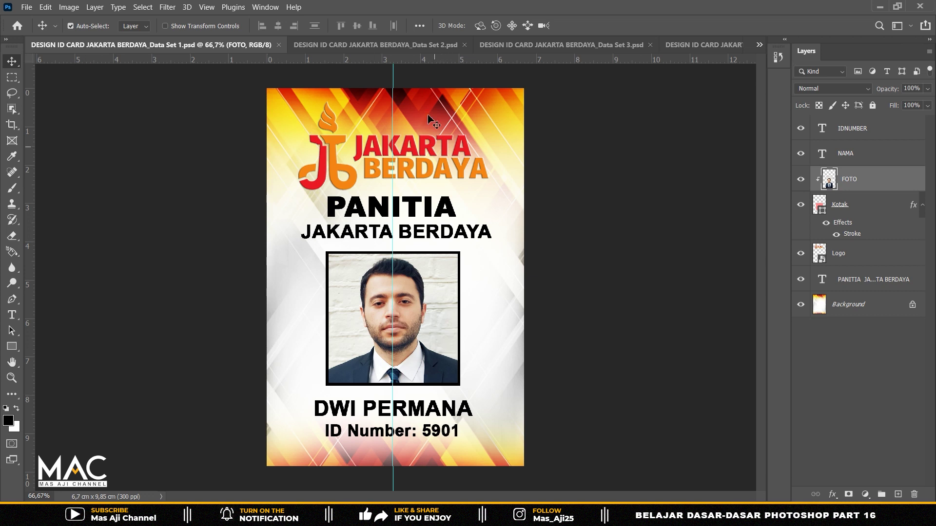
click(371, 45)
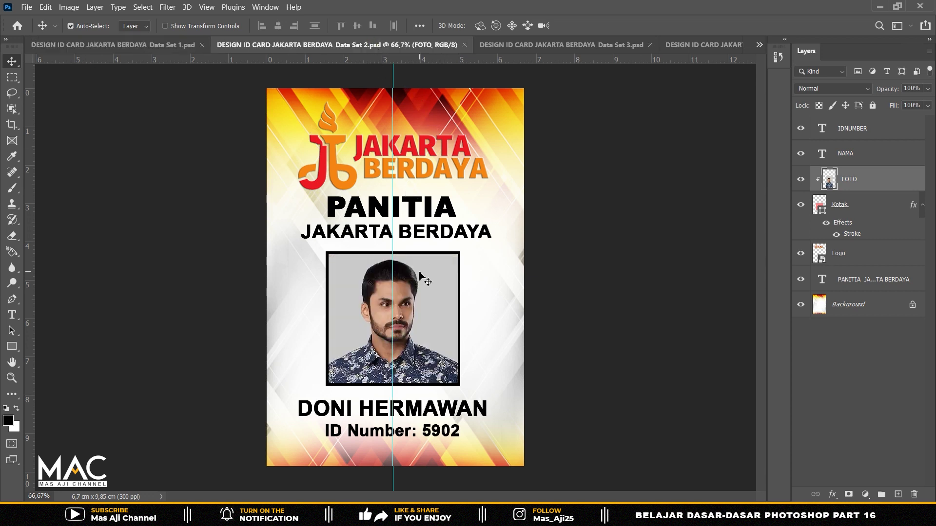
click(531, 45)
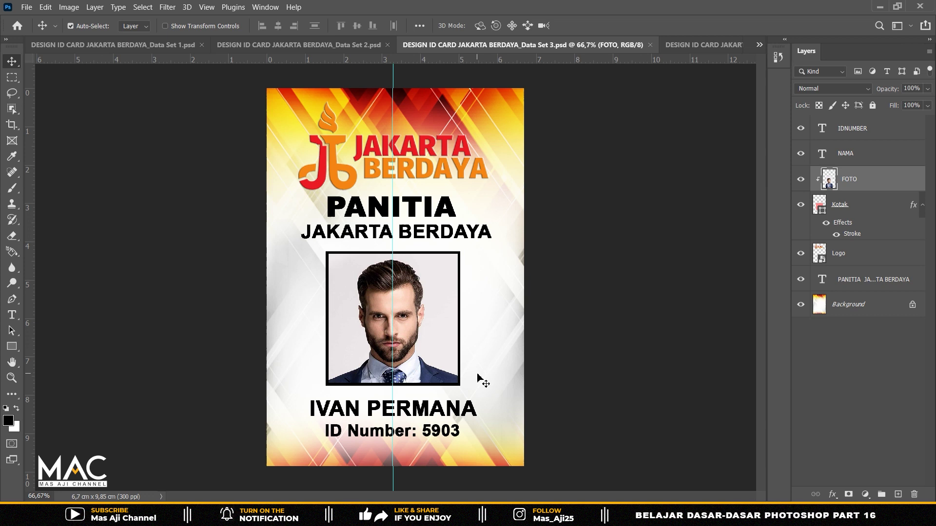
click(686, 45)
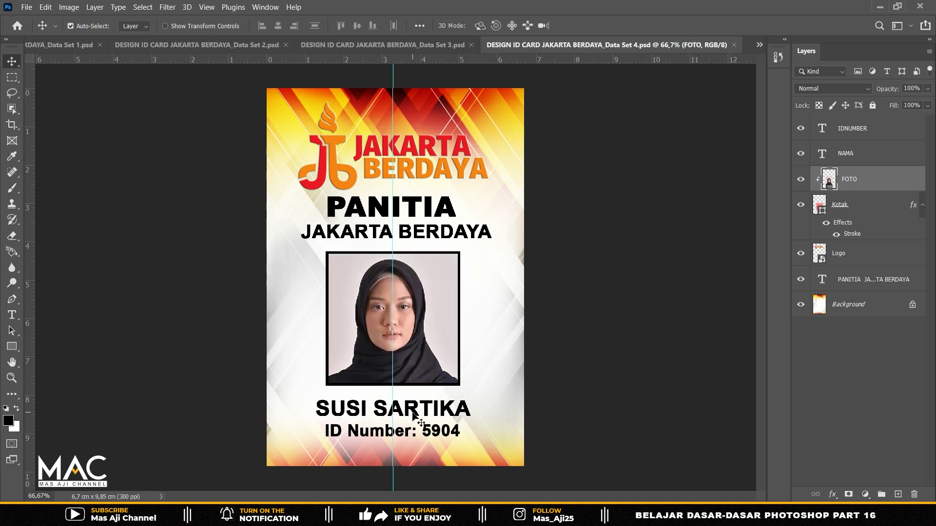
drag(683, 46, 463, 129)
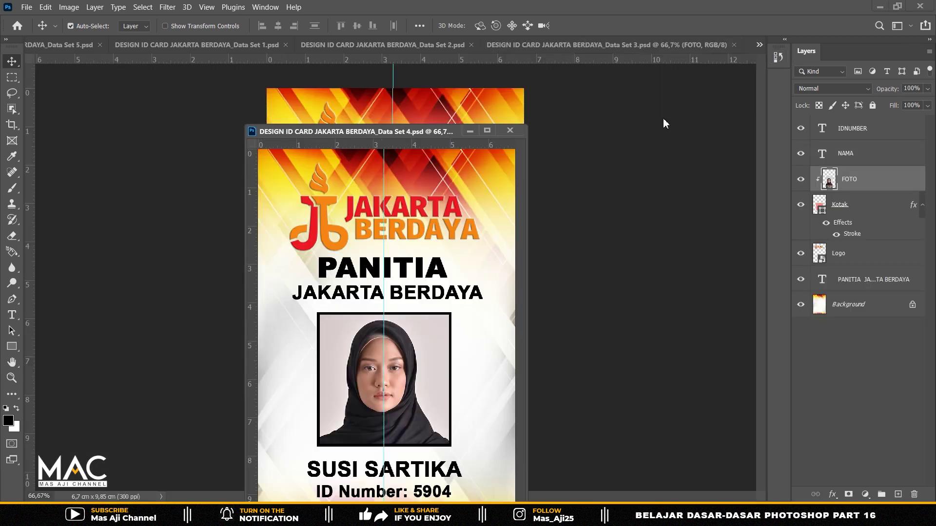
click(63, 45)
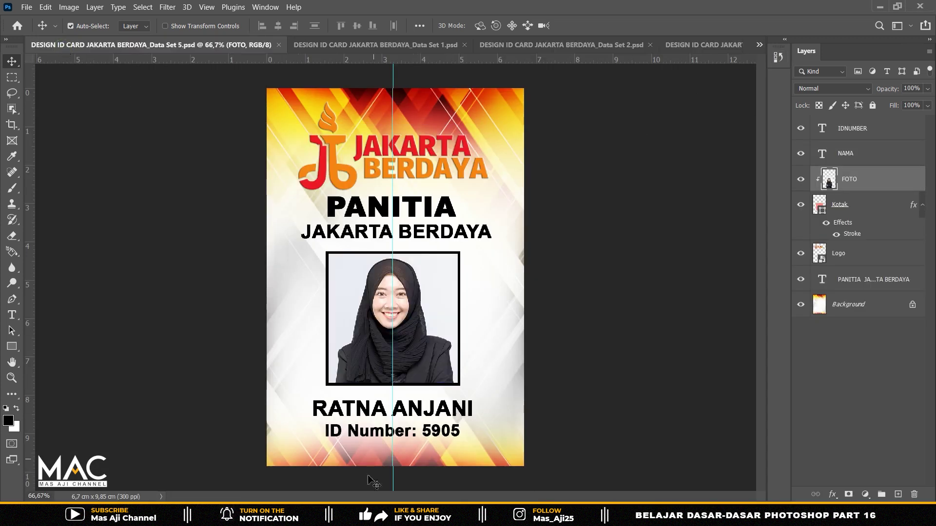
key(alt+Tab)
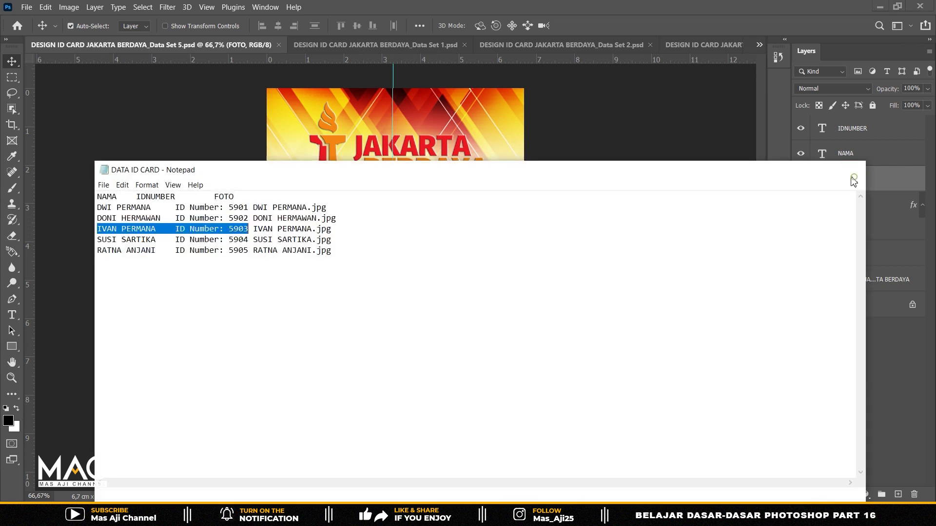
key(alt+Tab)
click(68, 6)
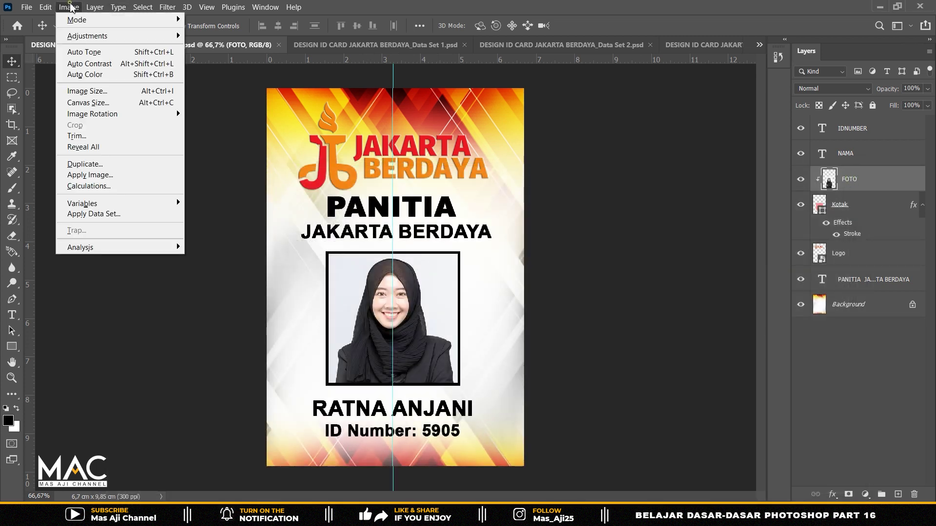